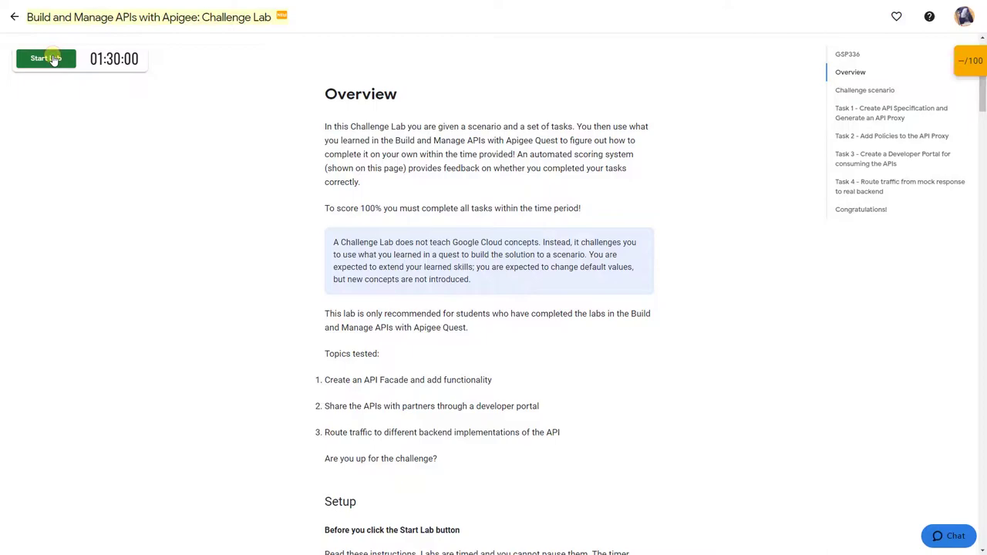
Step: Start the challenge lab and open the Google Cloud Console in an incognito window
click(46, 58)
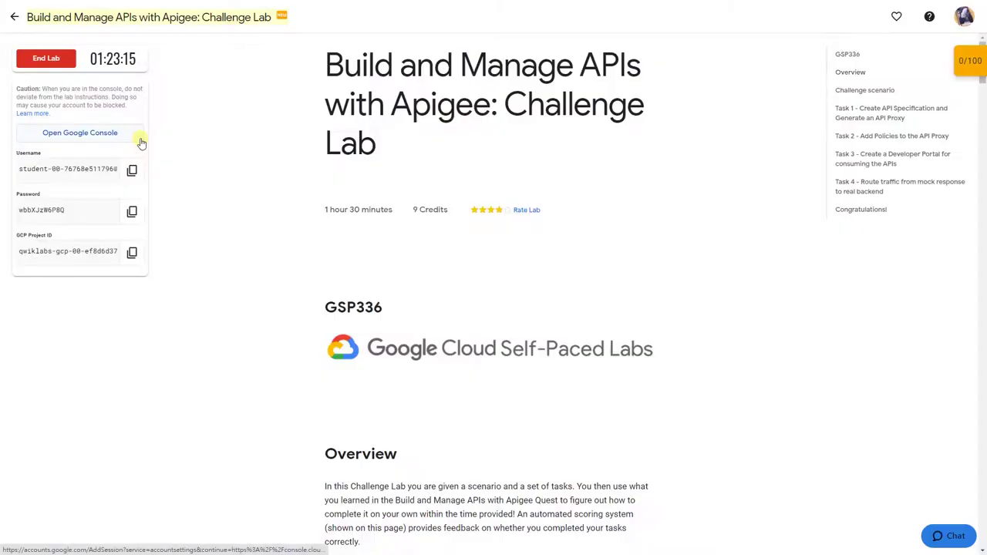
right_click(141, 135)
click(215, 171)
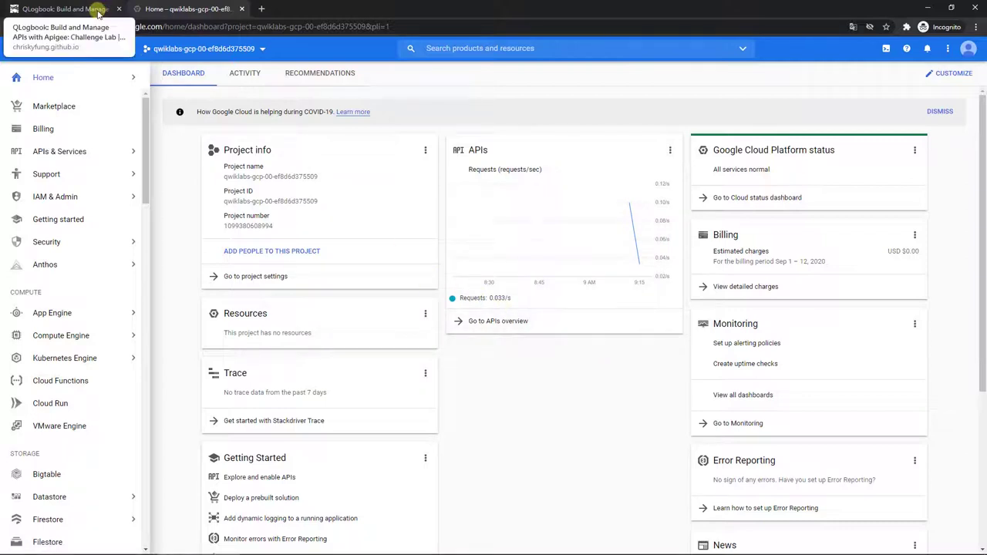
Step: Open the Apigee login URL from the QLogbook guide in a new tab and go to the Apigee Edge home page
click(98, 10)
scroll(116, 155, down, 10)
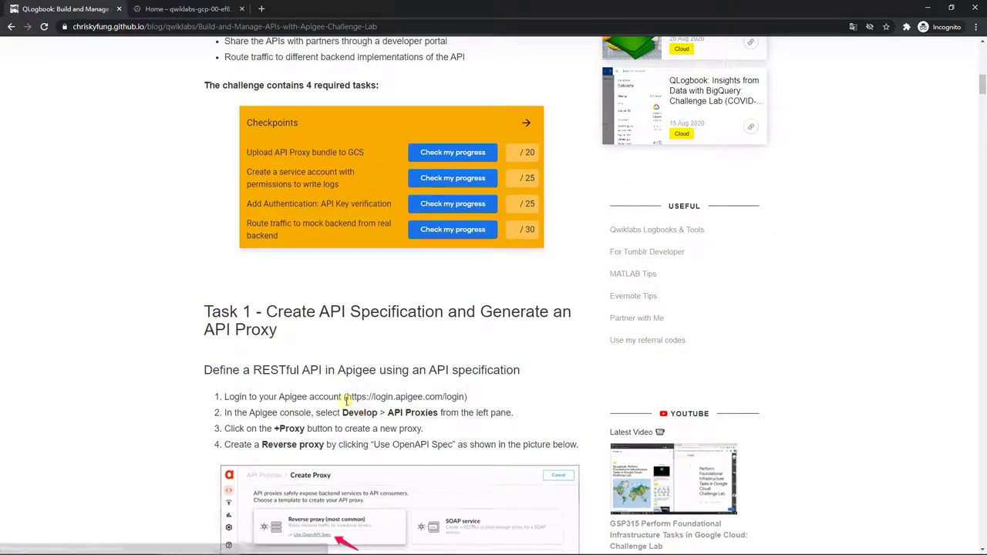
drag(346, 396, 441, 394)
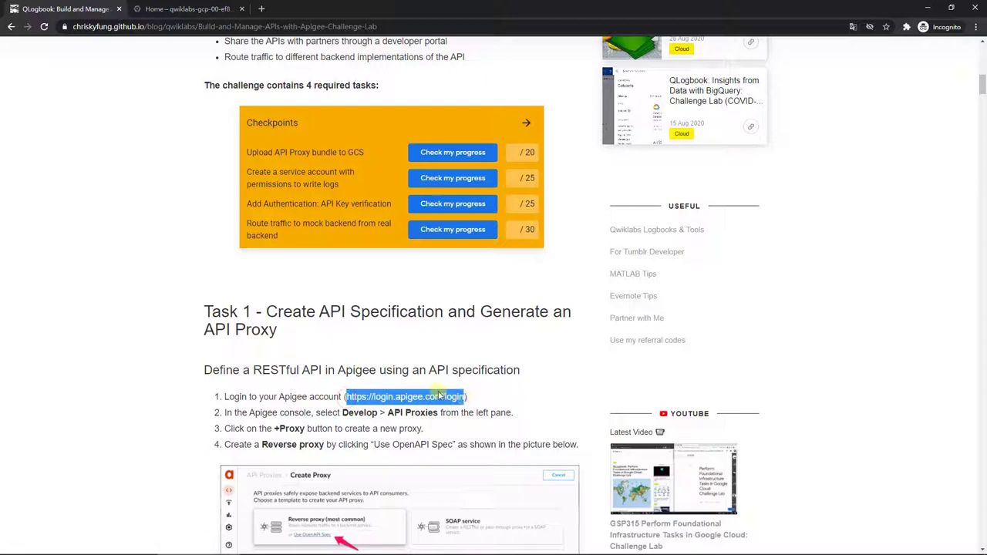
right_click(436, 394)
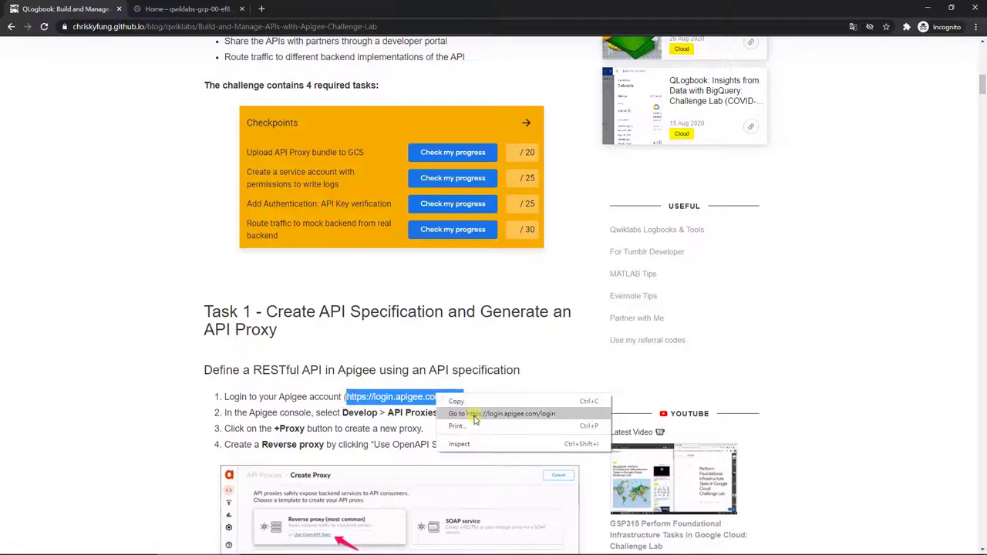
click(474, 417)
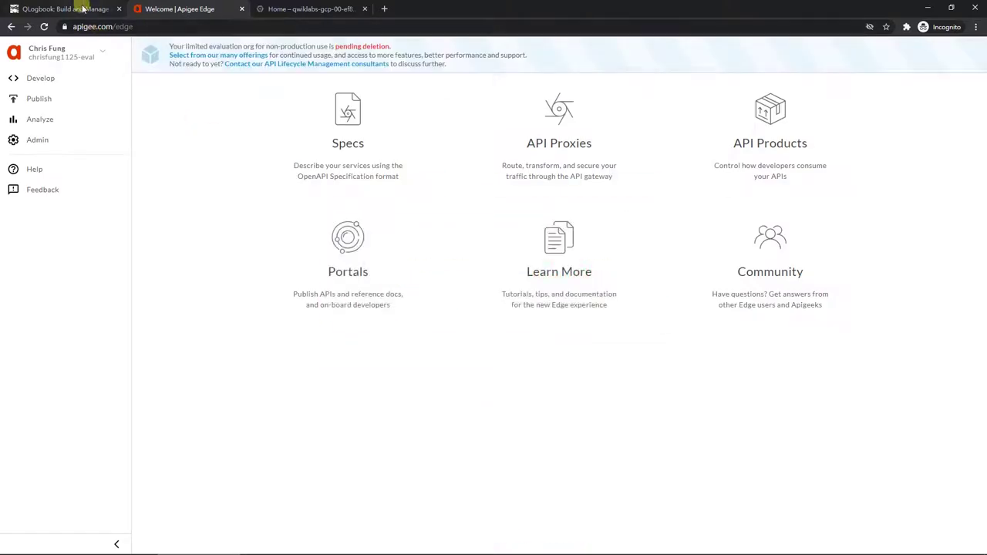
click(81, 8)
scroll(231, 339, down, 2)
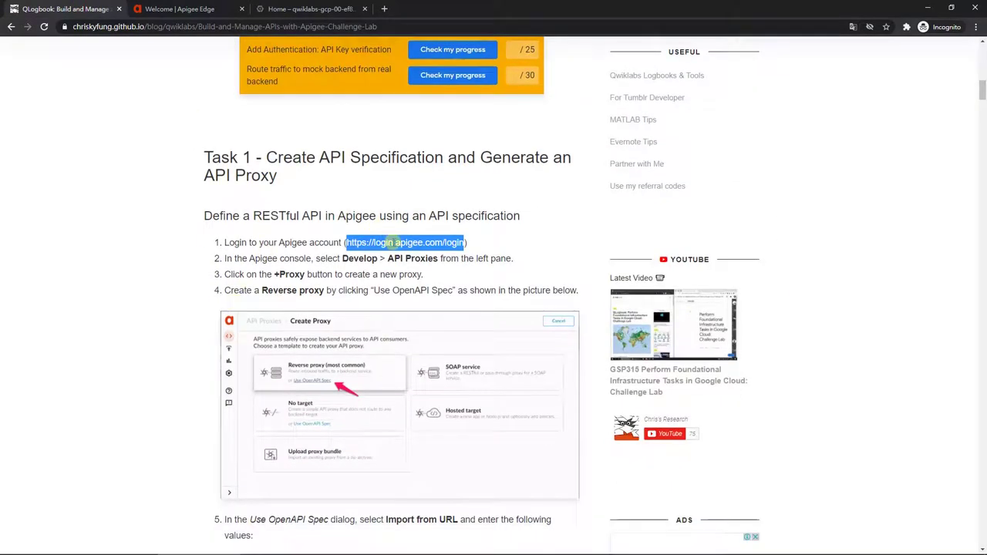
scroll(379, 429, down, 2)
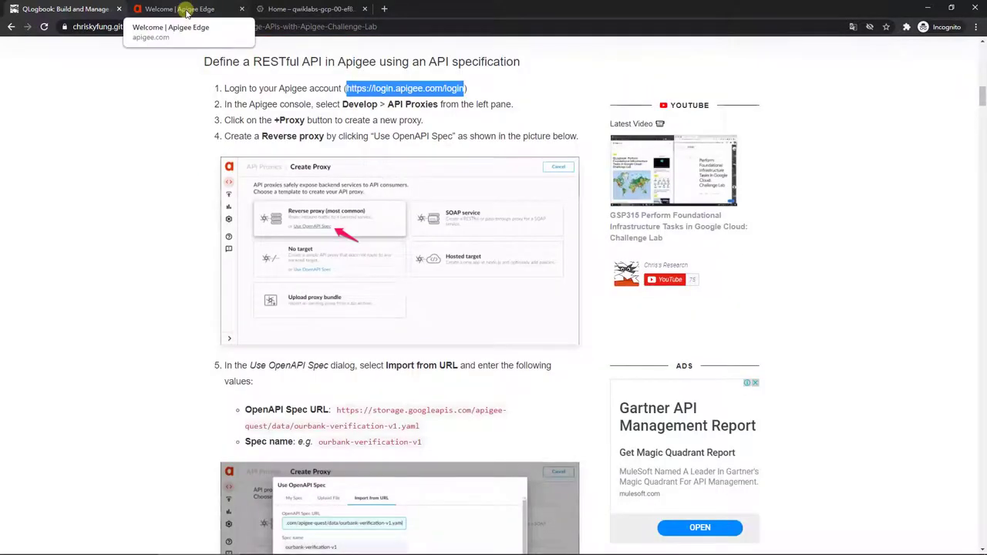
click(187, 10)
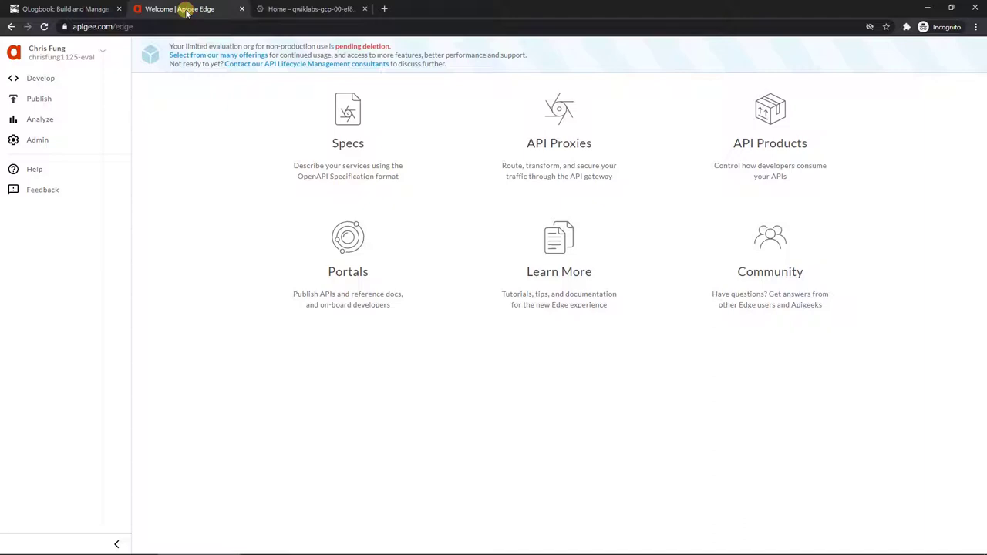
Step: Start a new reverse API proxy from an OpenAPI spec imported by URL
click(75, 79)
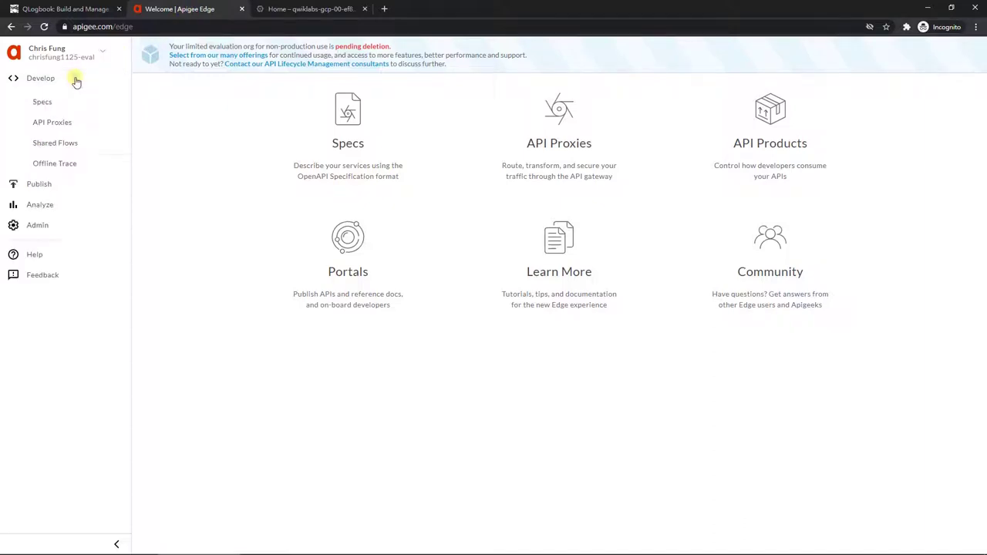
click(87, 127)
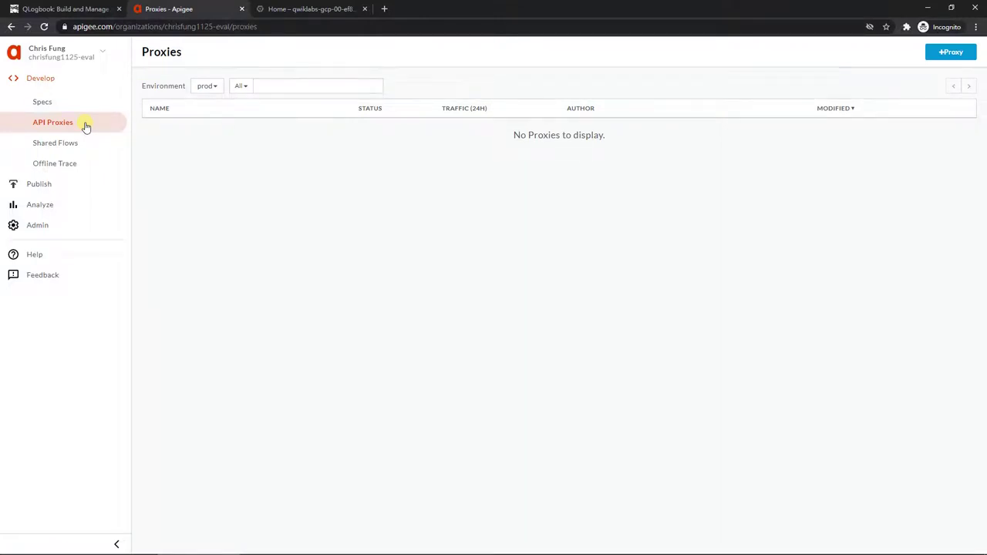
click(962, 54)
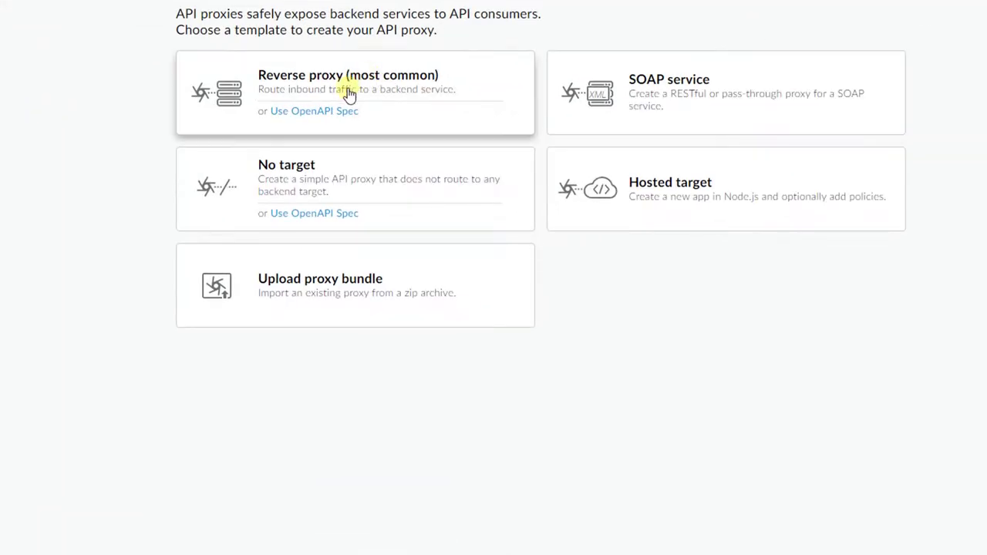
click(332, 111)
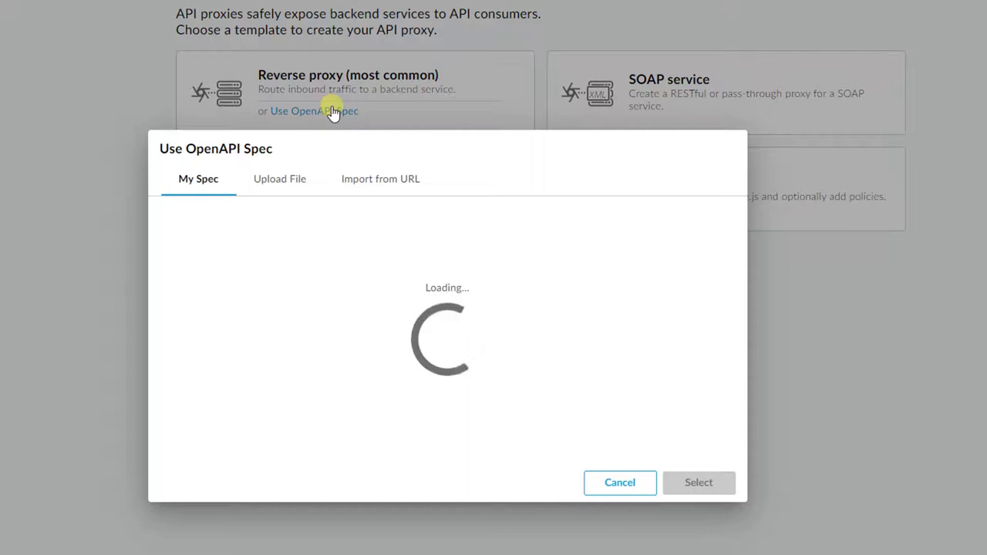
click(401, 182)
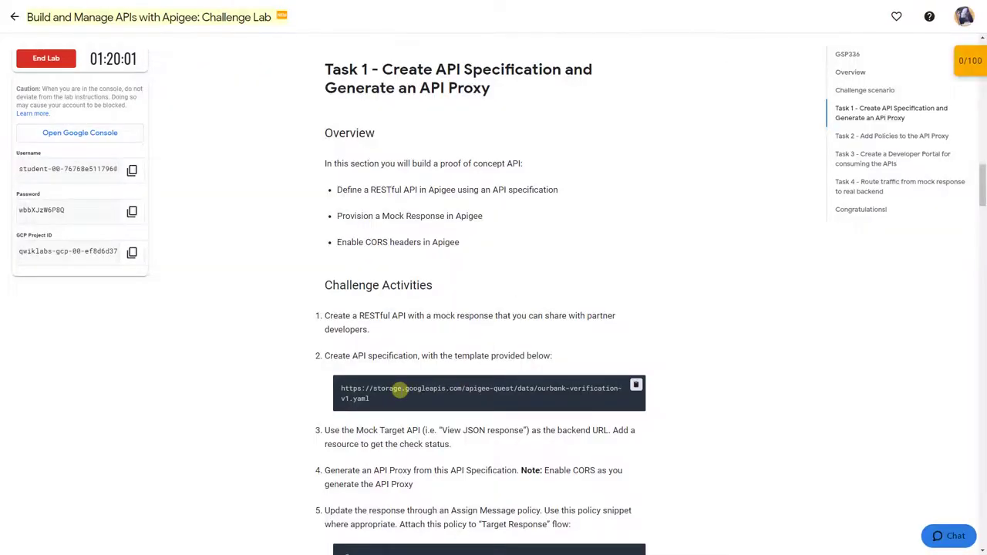
Step: Import the lab's spec URL under the spec name ourbank-verification-v1
triple_click(399, 391)
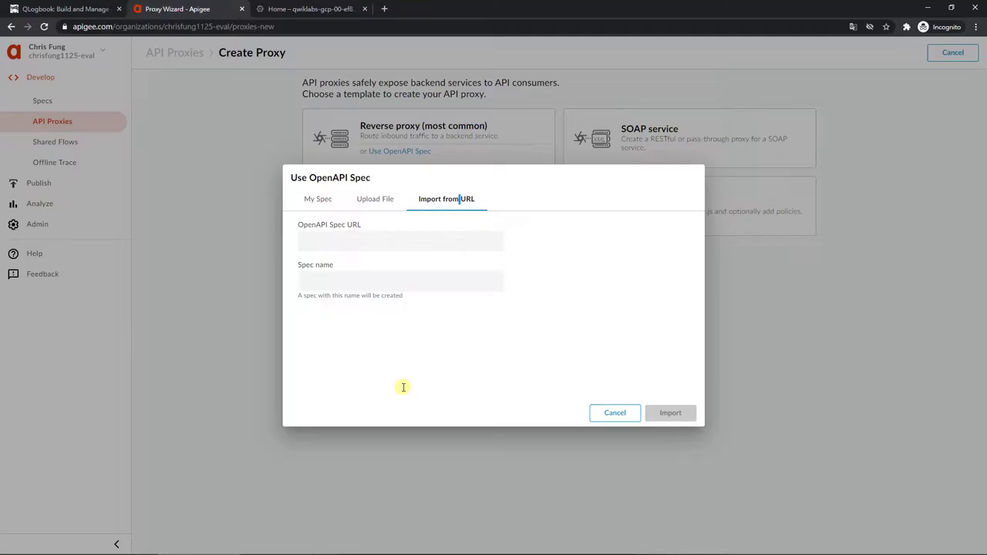
click(434, 241)
key(ctrl+v)
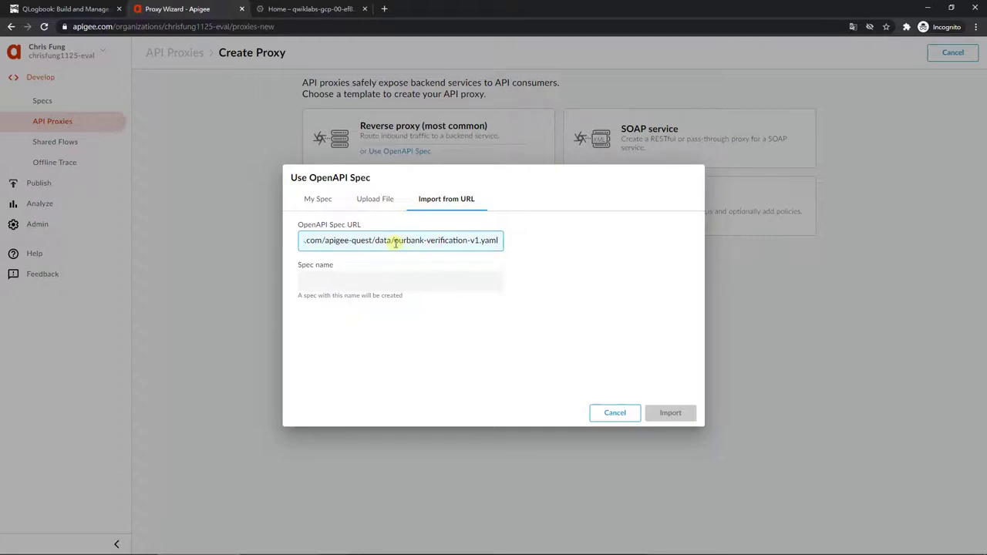
drag(394, 240, 480, 240)
key(ctrl+c)
click(425, 277)
key(ctrl+v)
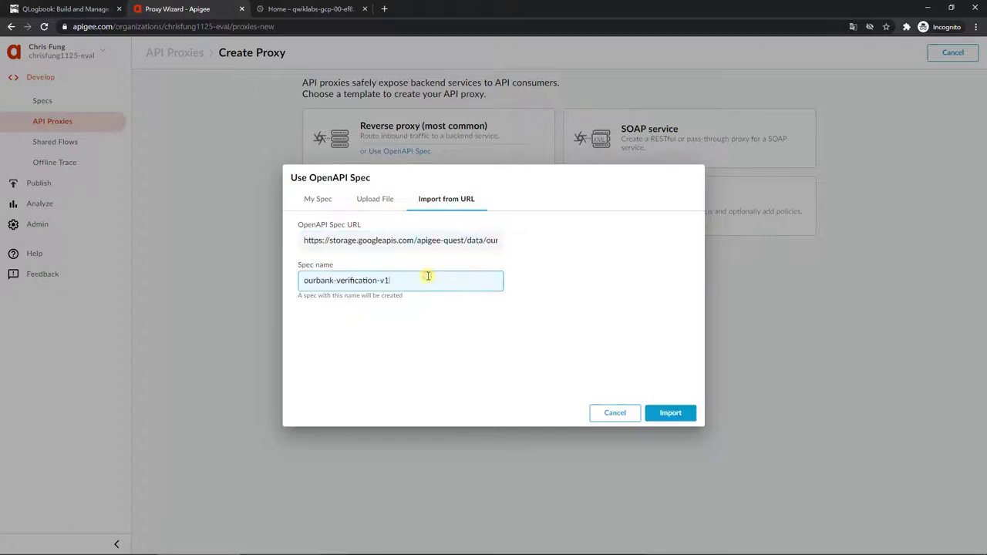
click(686, 412)
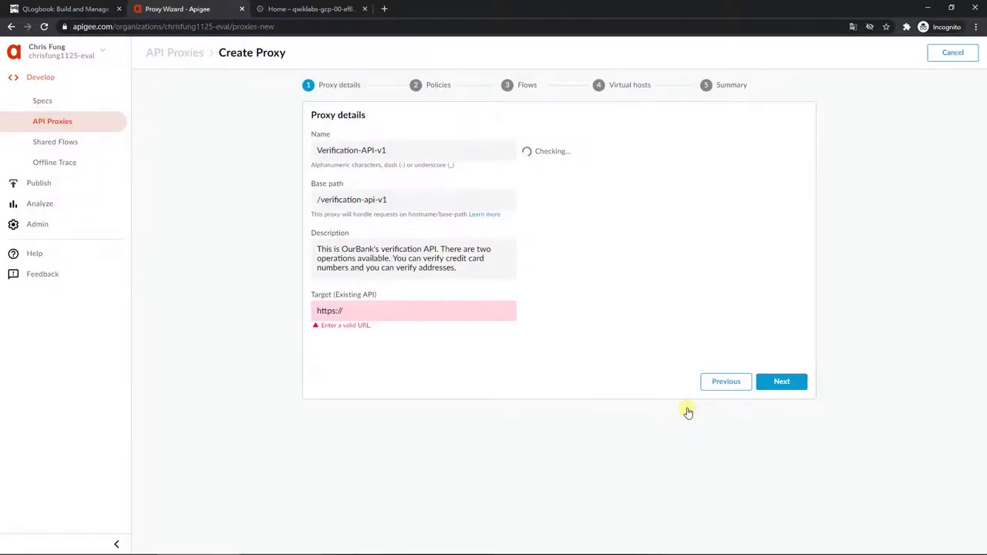
Step: Set the proxy's target to the Apigee Mock Target API JSON endpoint URL
click(407, 309)
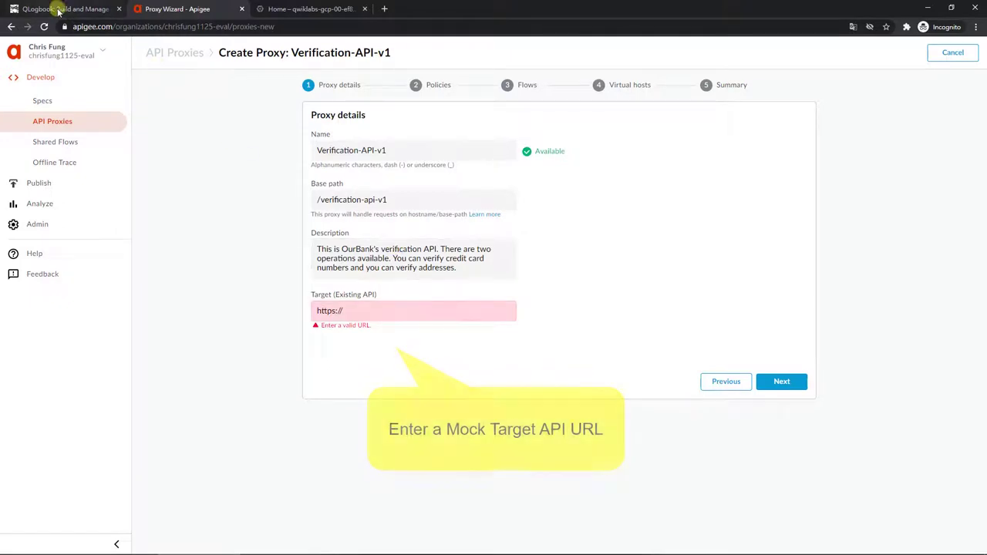
key(ctrl+shift+Tab)
click(497, 384)
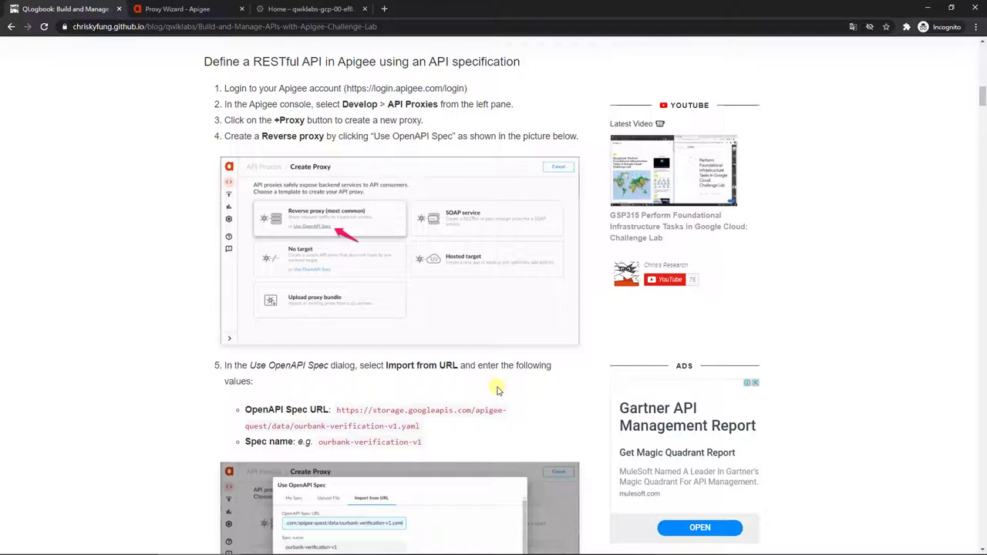
scroll(498, 389, down, 2)
scroll(459, 324, down, 3)
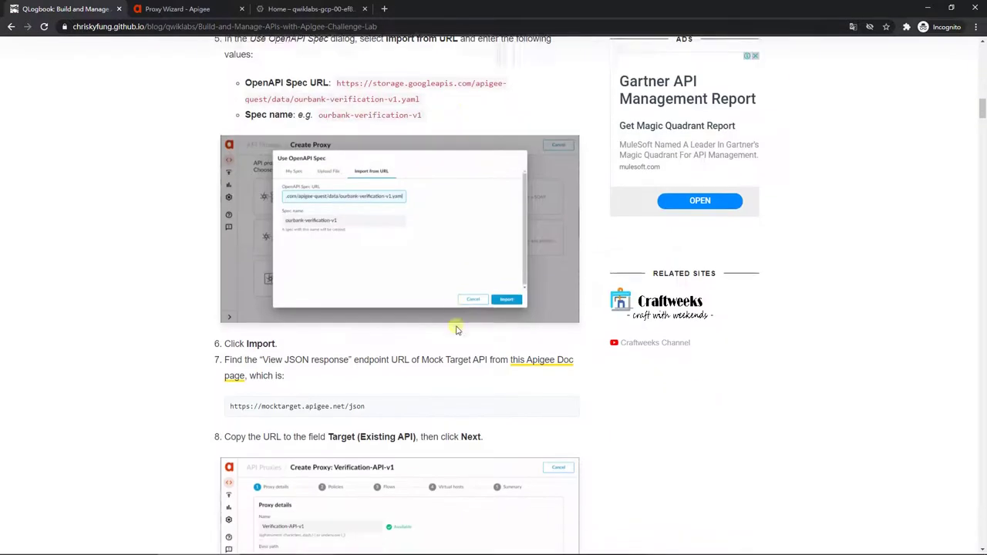
scroll(456, 330, down, 1)
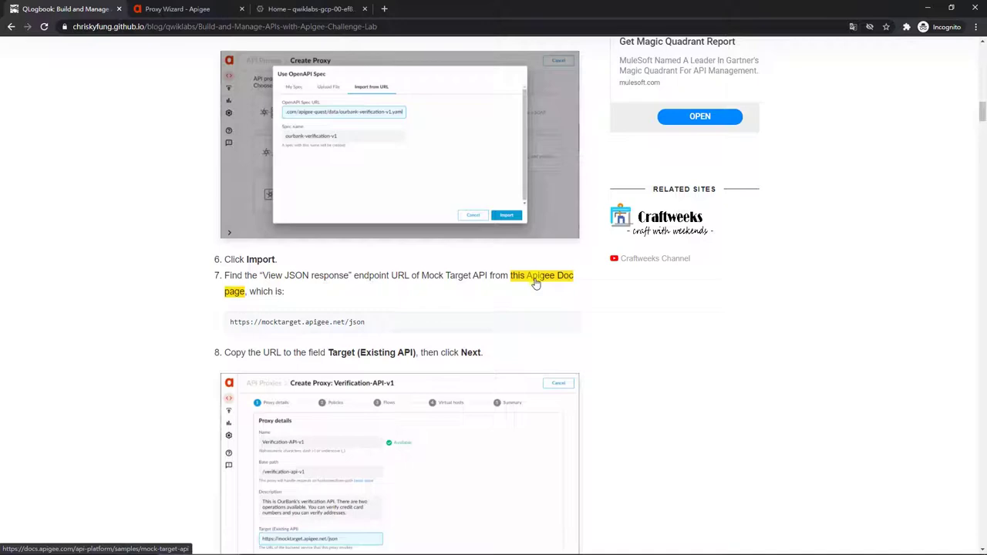
click(536, 284)
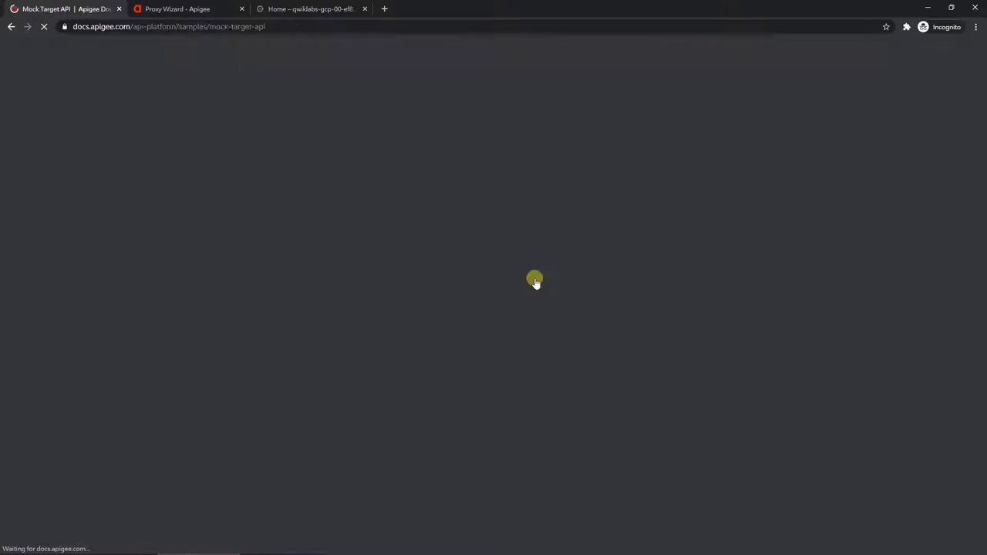
scroll(463, 296, down, 3)
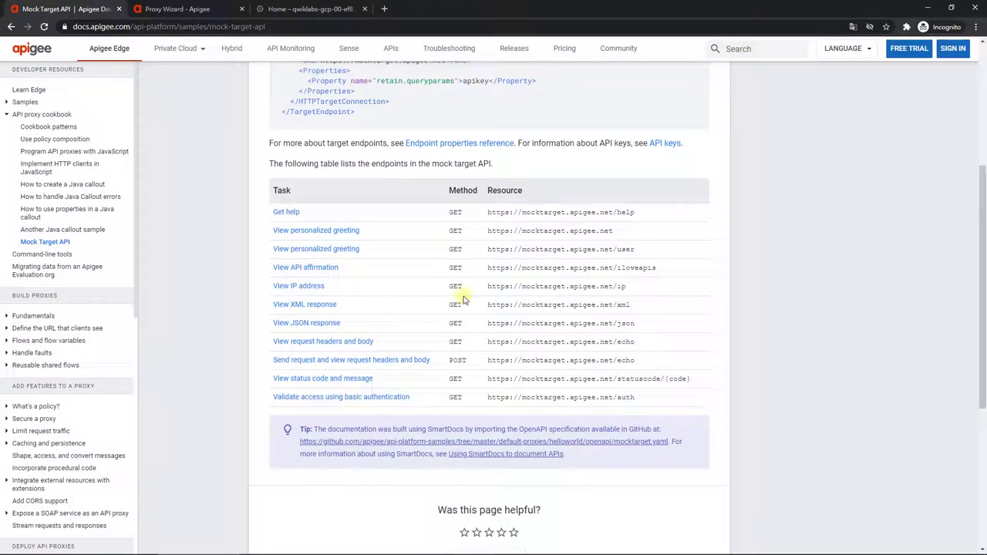
triple_click(518, 323)
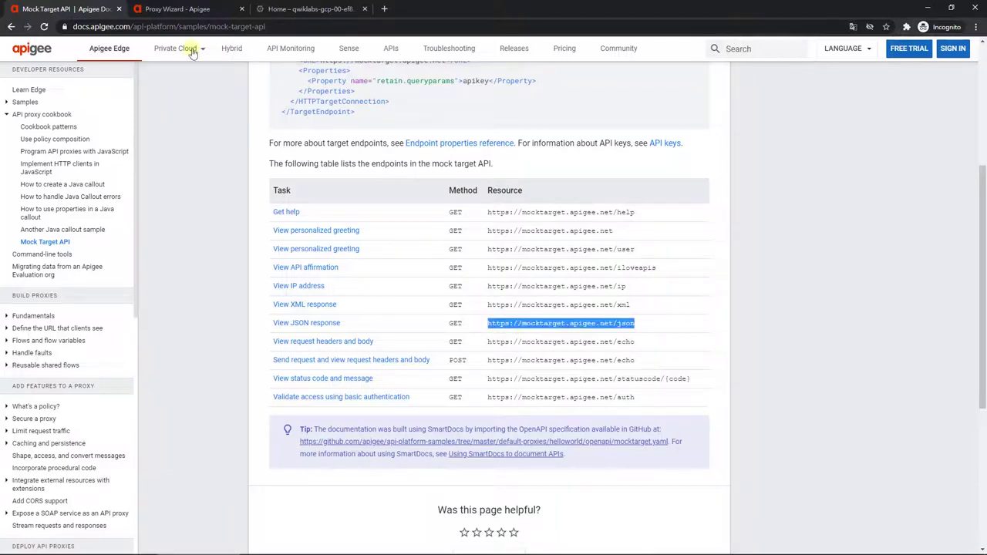
click(187, 8)
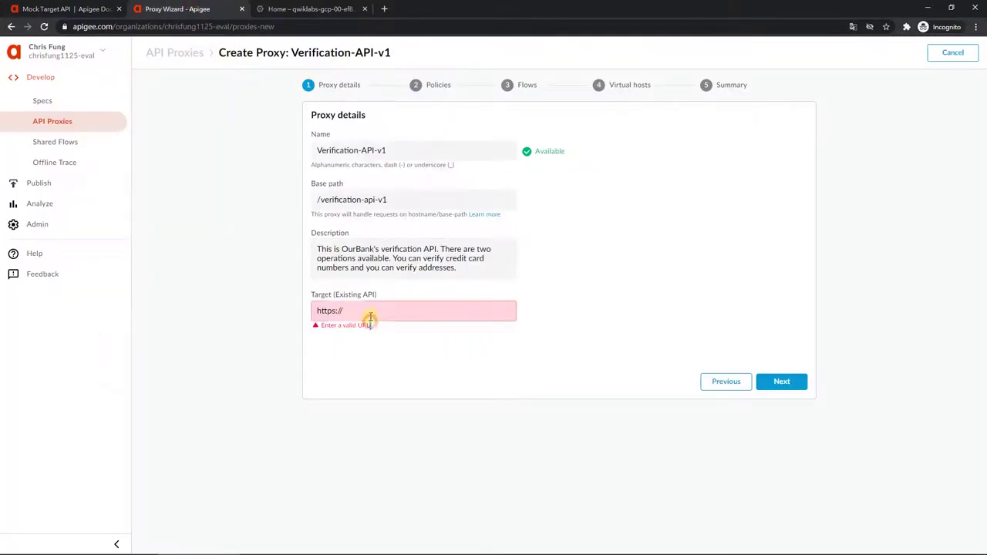
triple_click(368, 314)
key(ctrl+v)
Step: Enable CORS headers and create the proxy, deploying it to the test environment
click(773, 383)
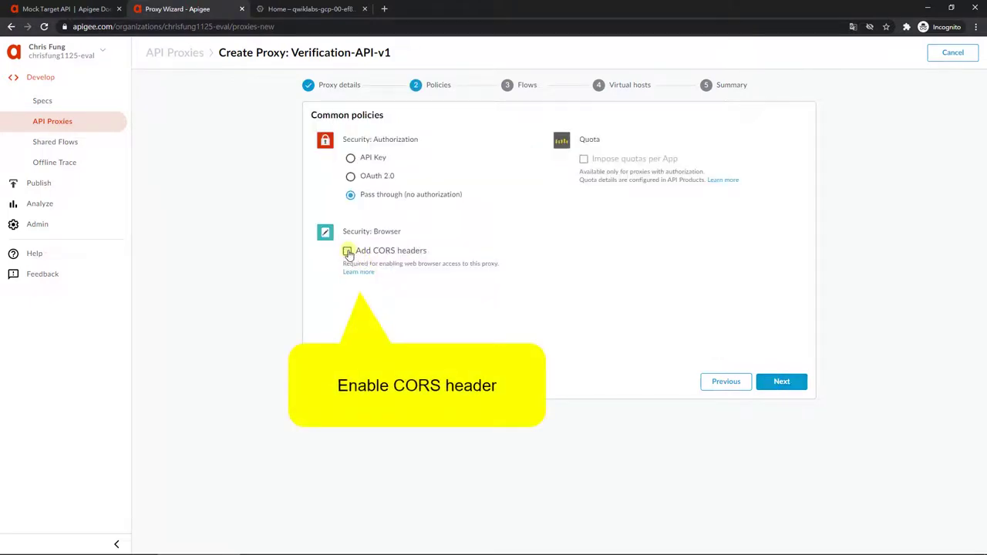
click(348, 252)
click(777, 383)
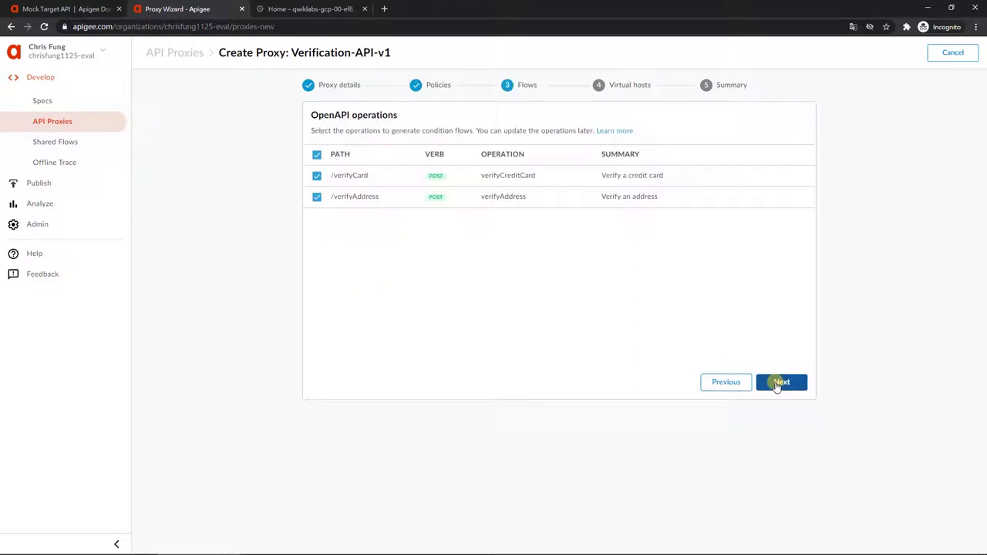
click(779, 383)
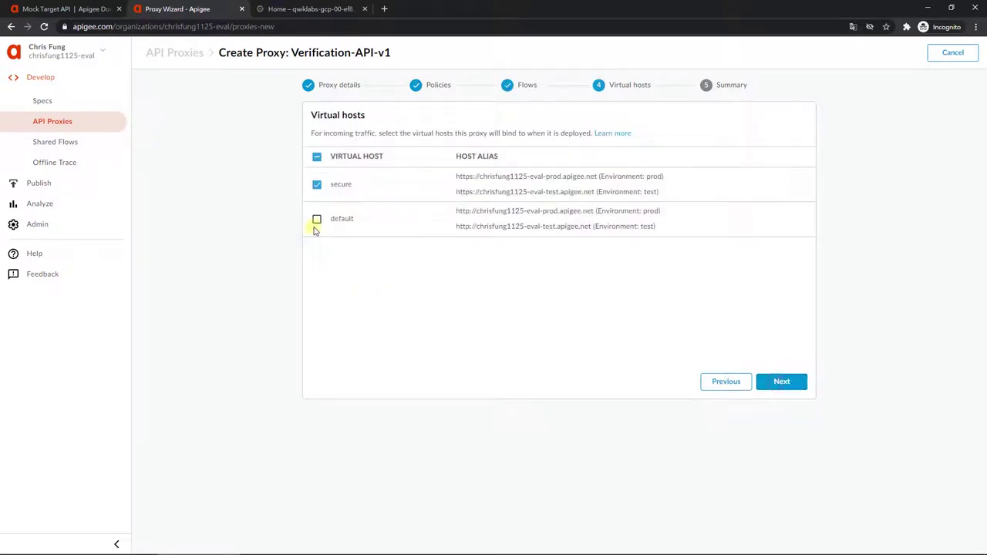
click(800, 383)
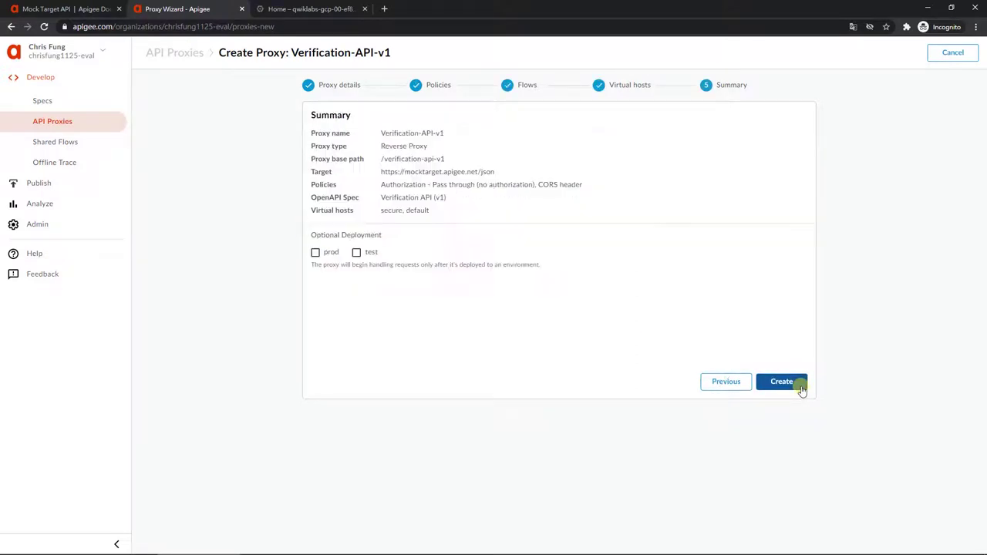
click(356, 252)
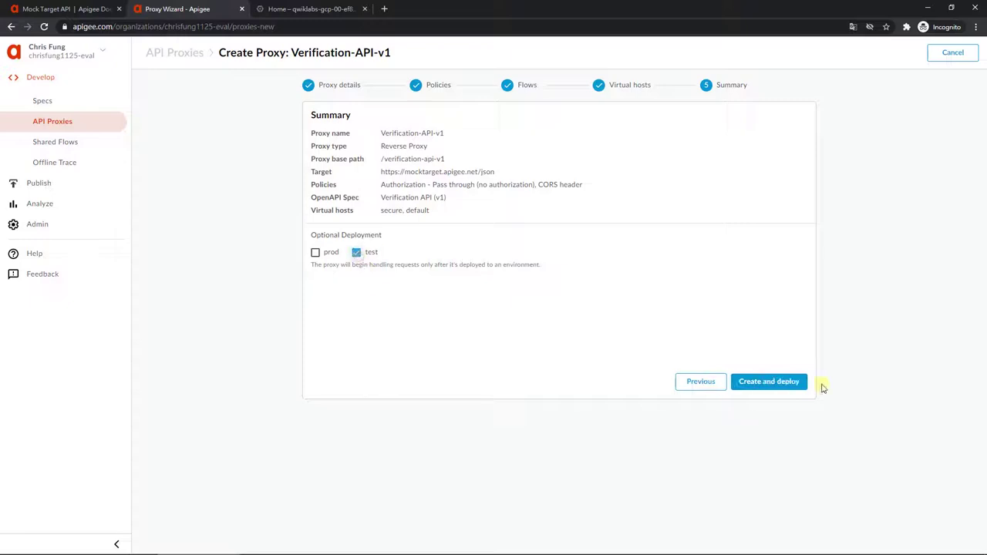
click(784, 384)
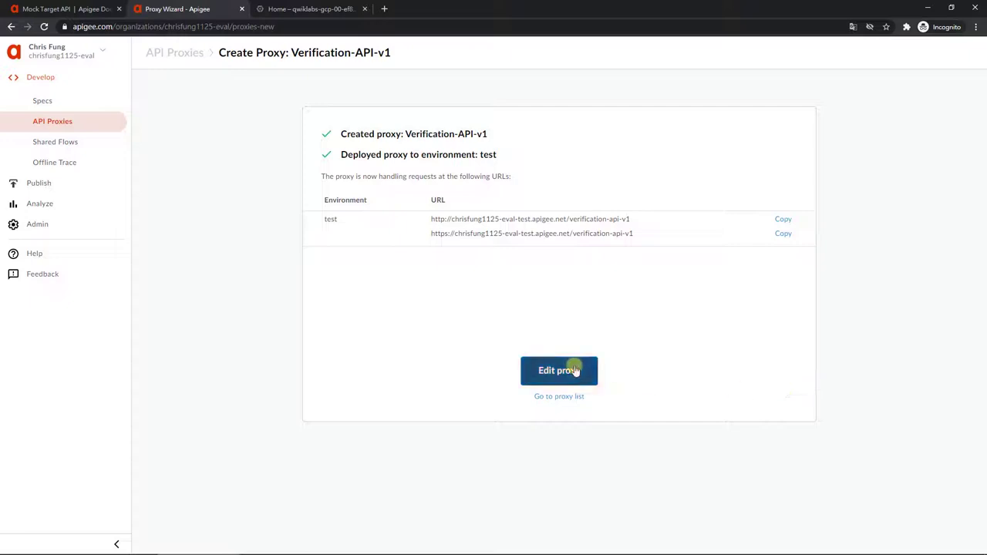
Step: Open Verification-API-v1 in the proxy's Develop editor
click(572, 369)
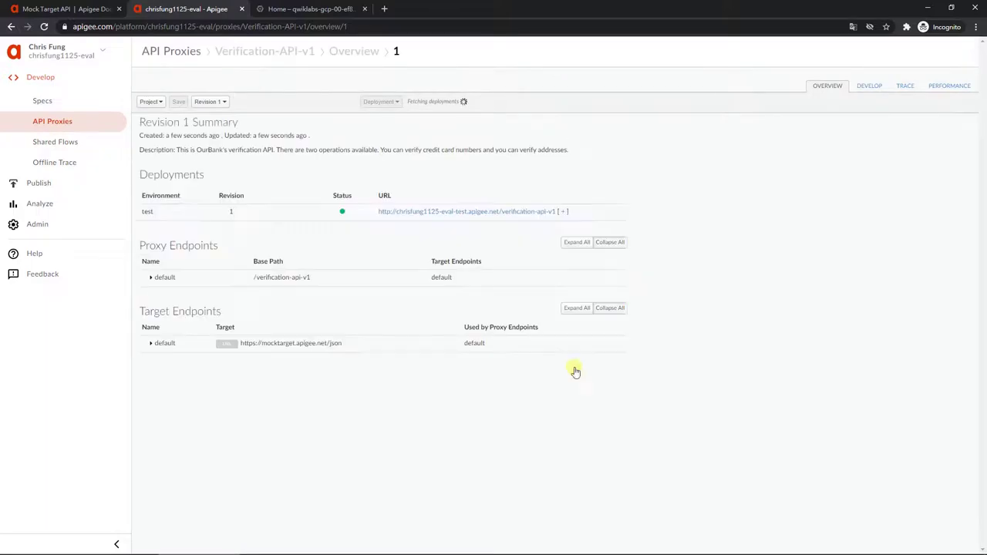
click(873, 93)
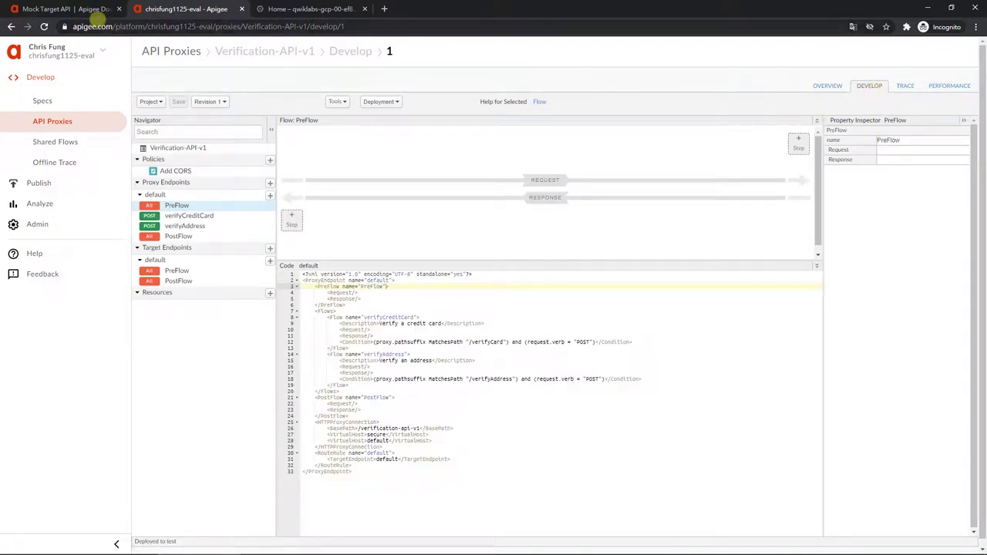
click(77, 10)
Step: Review the guide's Assign Message mock-response instructions and enlarge its Apigee editor screenshot
click(11, 27)
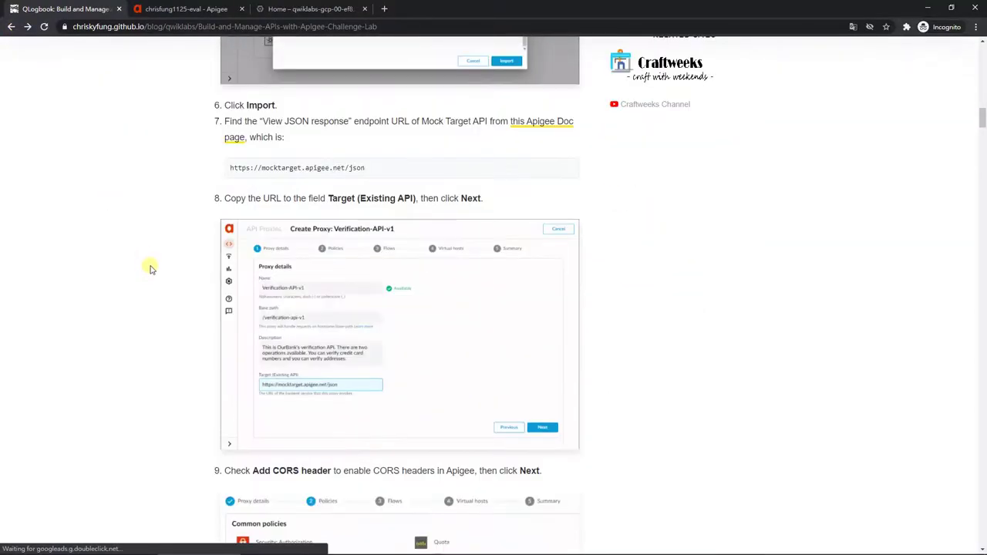
scroll(168, 270, down, 1)
scroll(168, 270, down, 10)
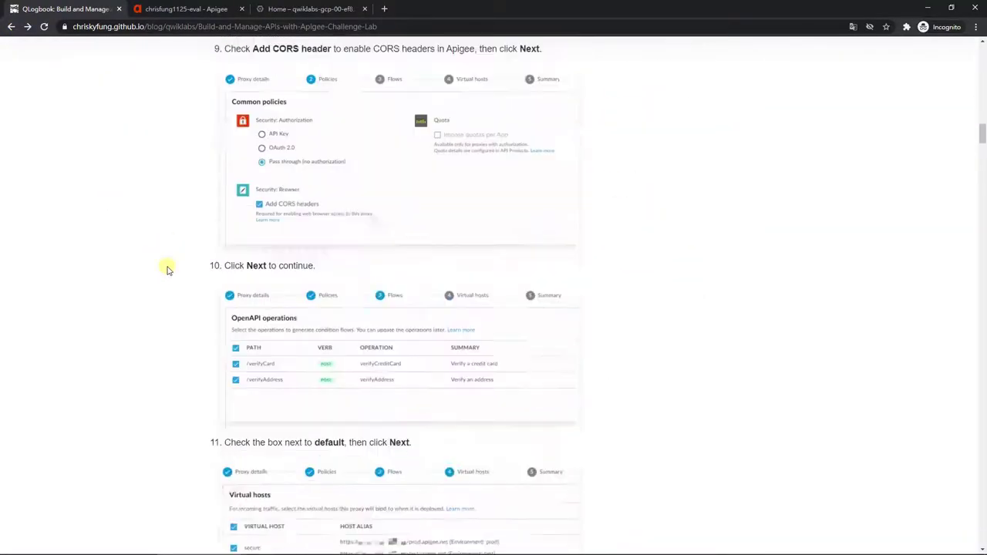
scroll(168, 270, down, 1)
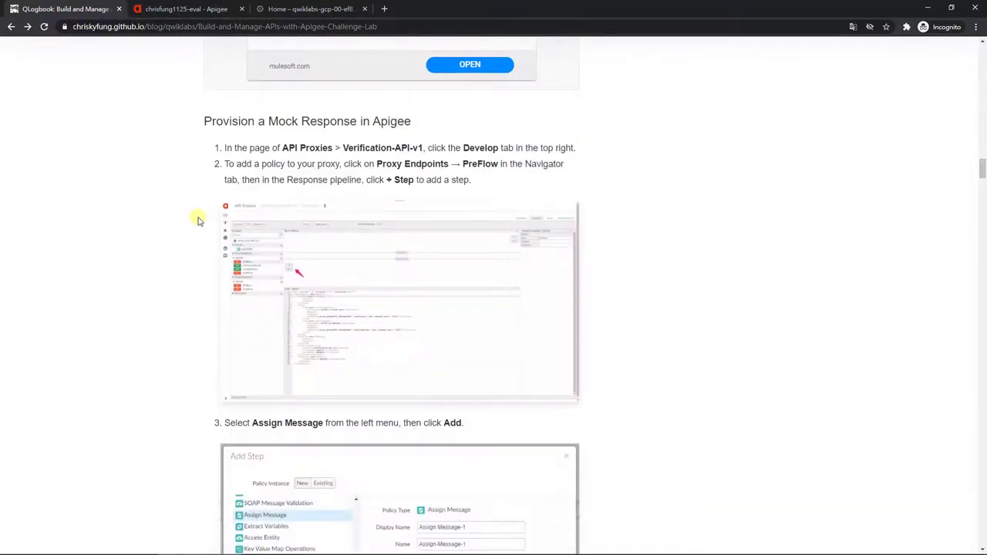
key(alt+Tab)
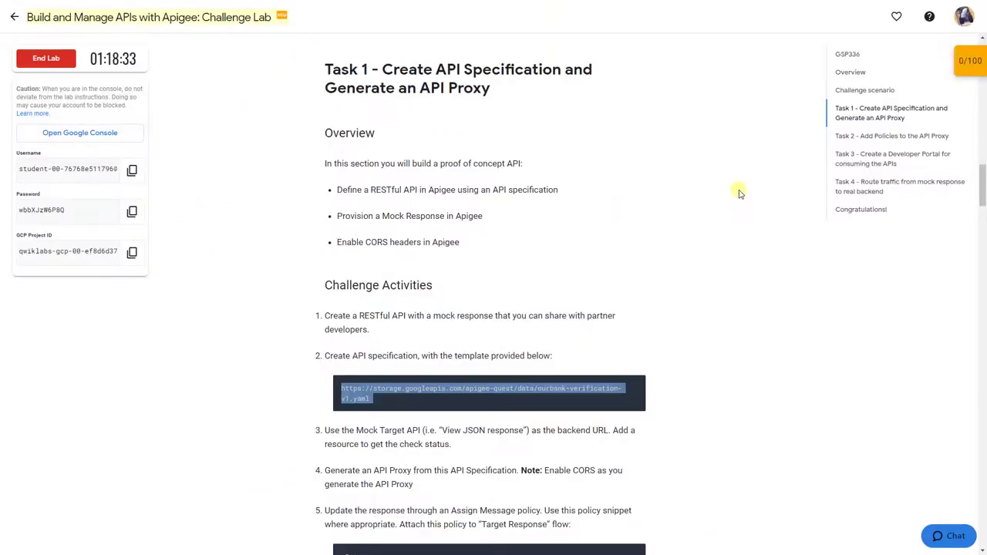
scroll(738, 191, down, 2)
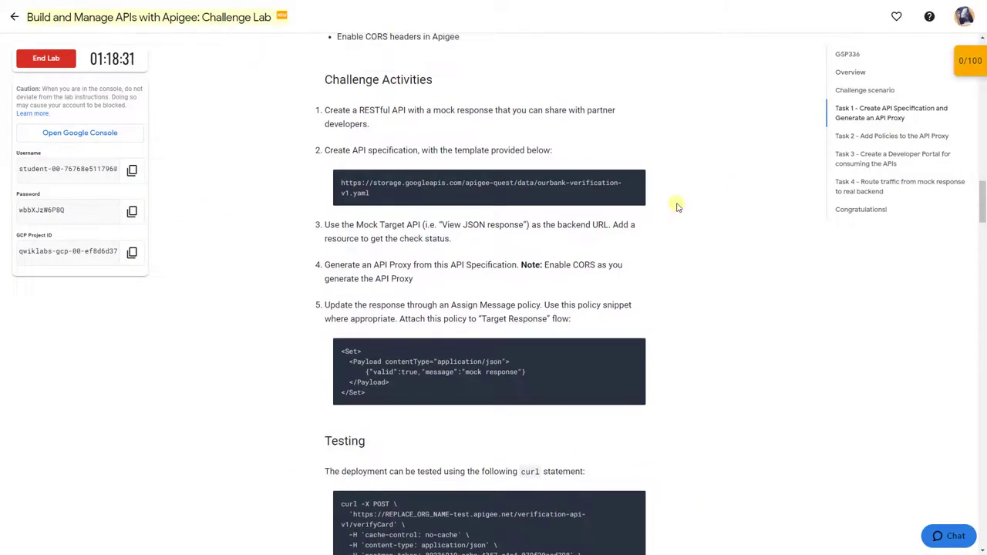
drag(450, 307, 537, 312)
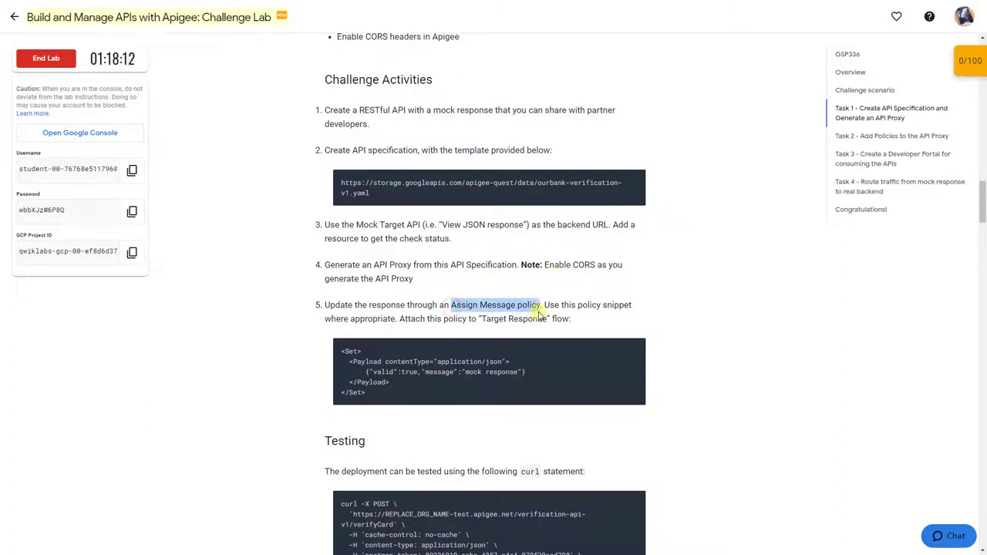
key(alt+Tab)
click(343, 255)
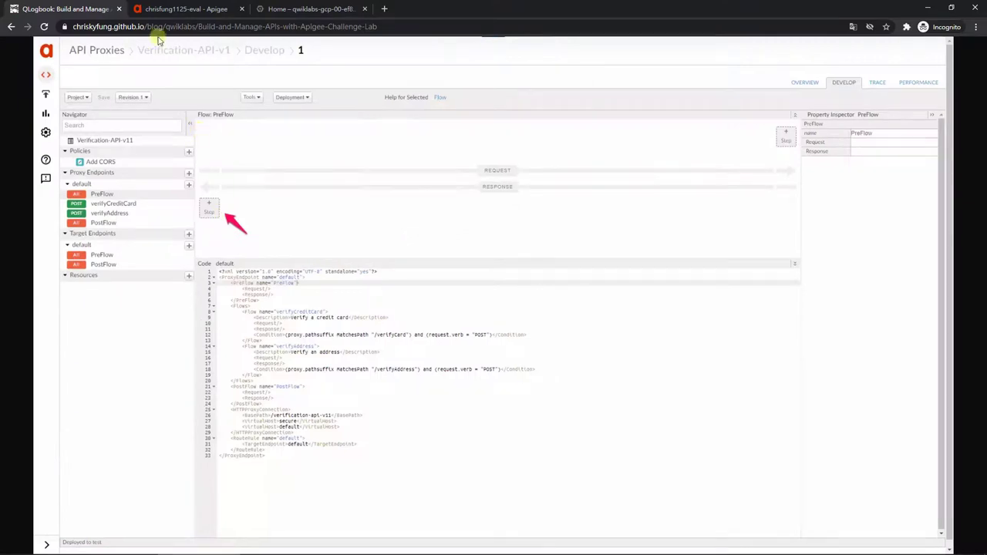
Step: Add an Assign Message policy named Assign Message-1 as a PreFlow step of the default proxy endpoint
click(177, 8)
click(300, 225)
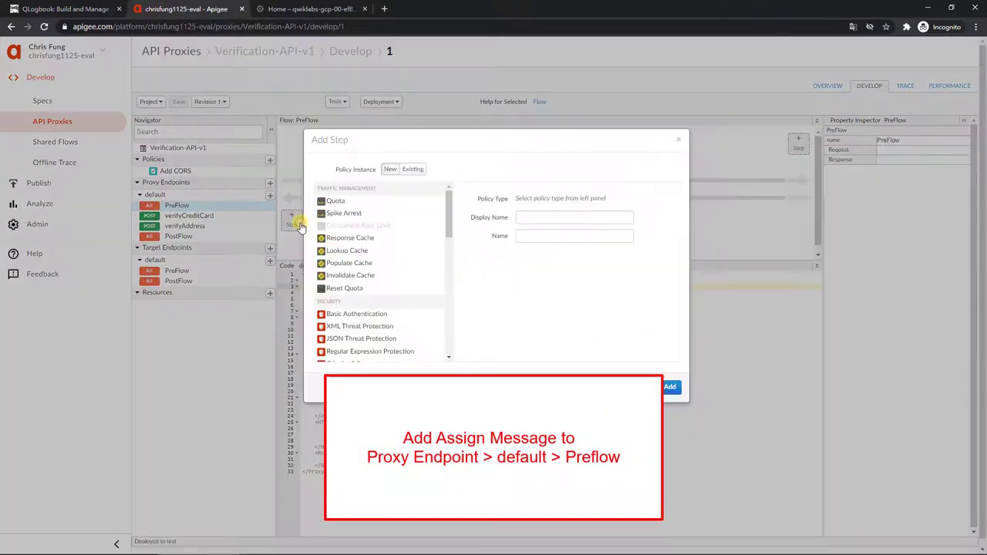
drag(453, 219, 452, 326)
click(342, 244)
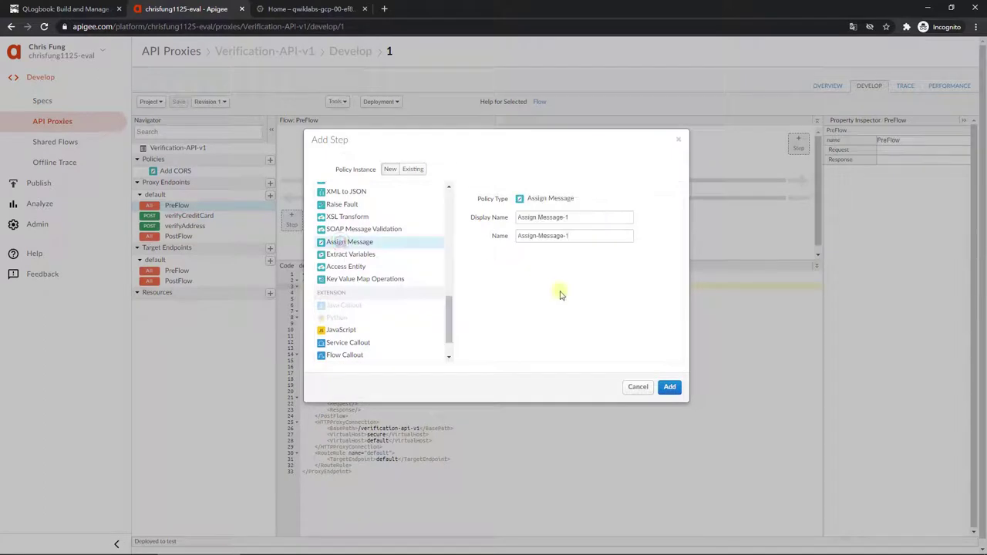
click(670, 388)
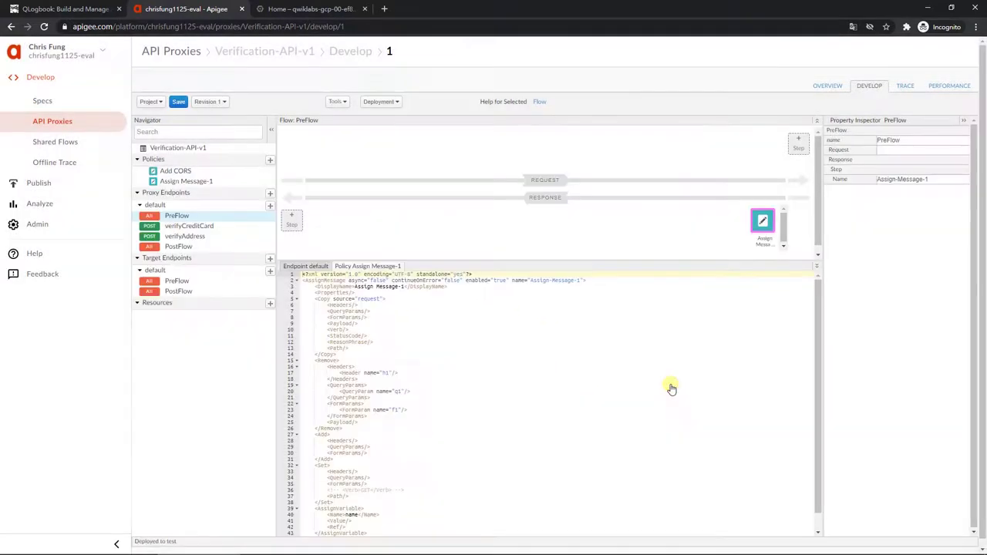
scroll(644, 376, down, 1)
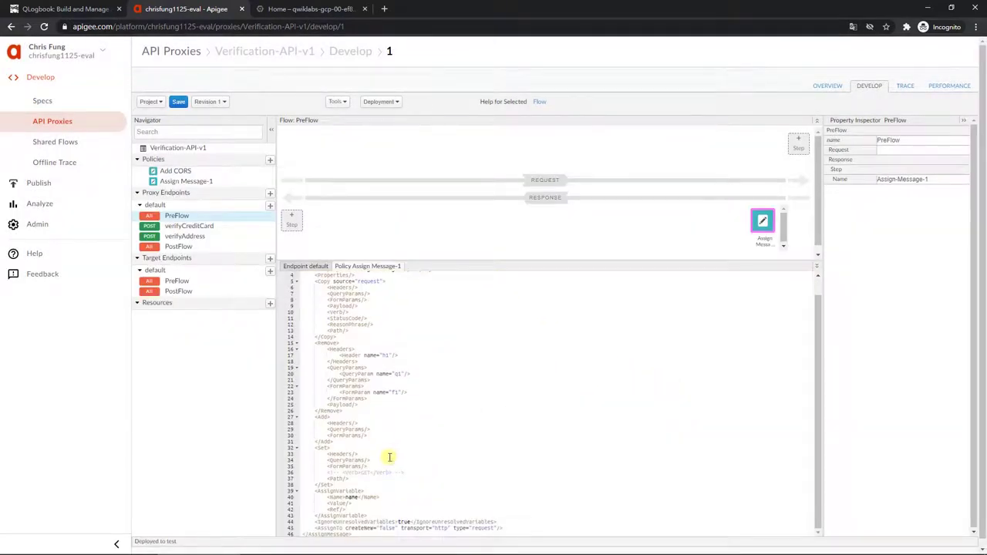
Step: Replace Assign Message-1's Set block with the lab's application/json mock response payload and save revision 1
drag(333, 484, 299, 449)
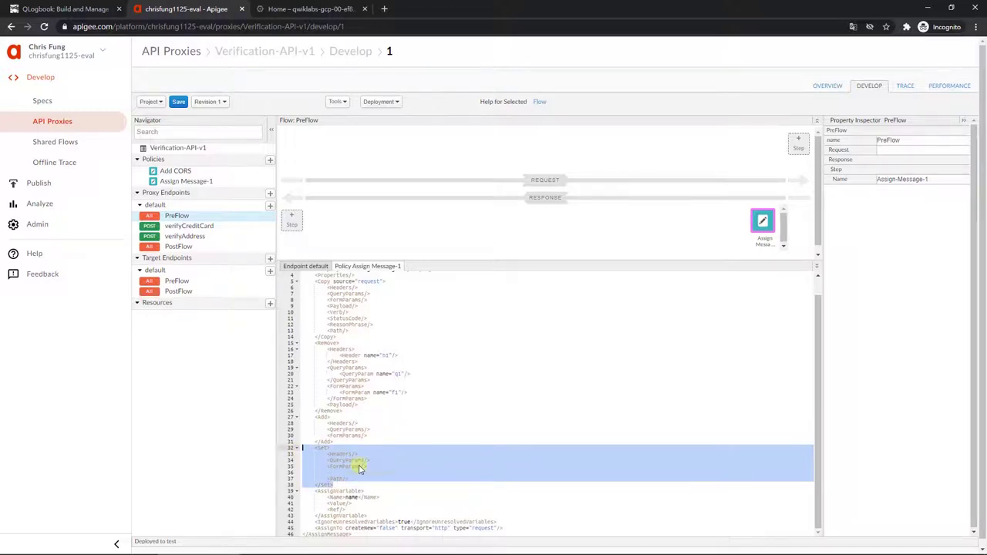
key(alt+Tab)
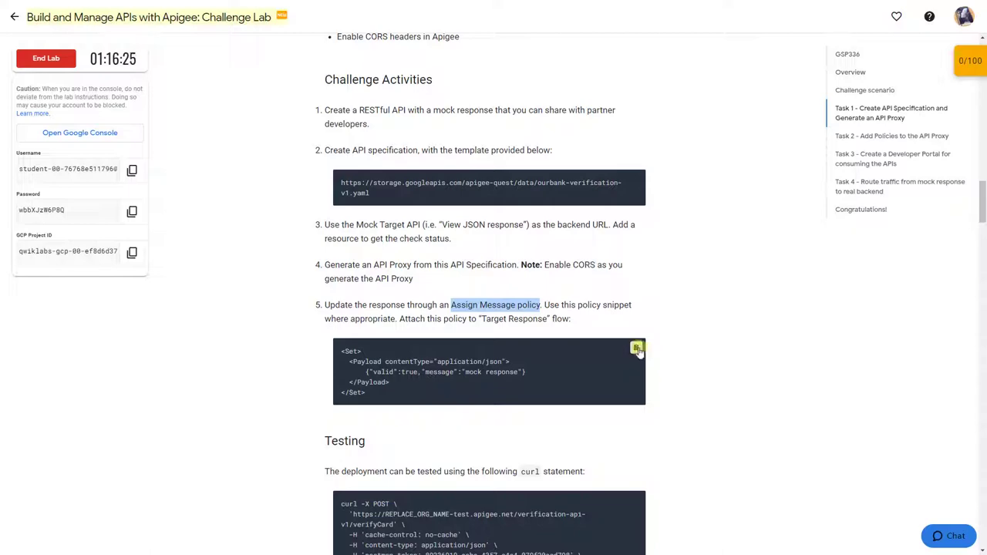
click(637, 349)
key(alt+Tab)
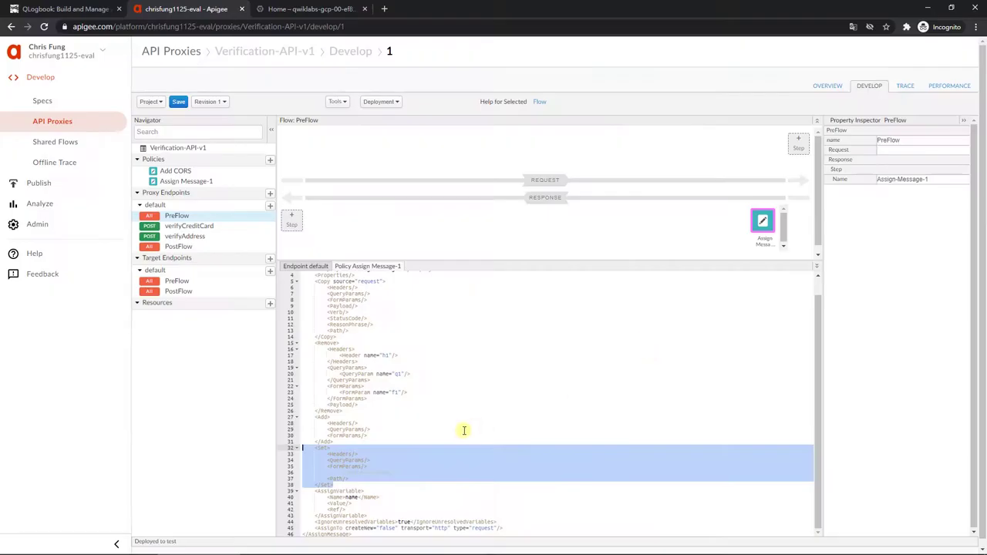
key(ctrl+v)
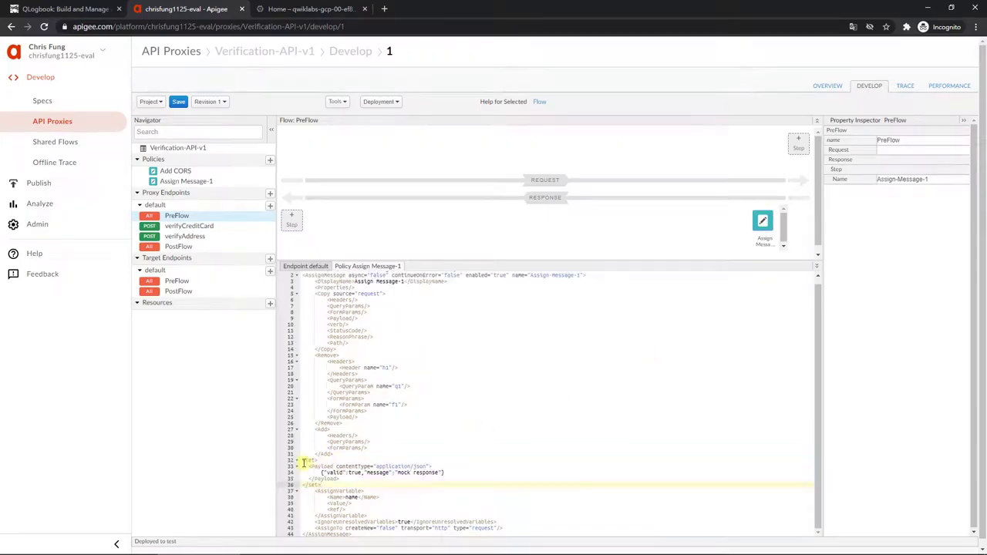
drag(303, 461, 305, 484)
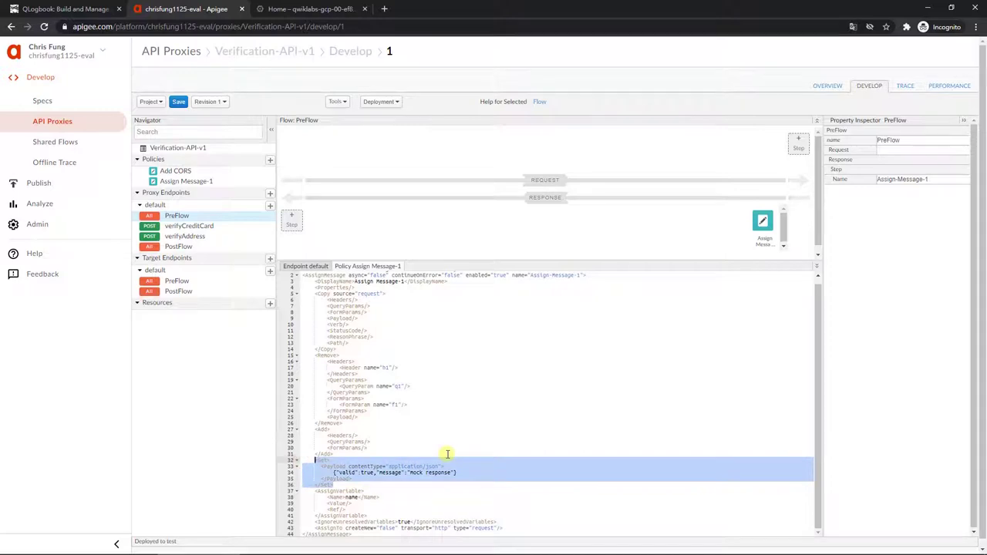
click(179, 104)
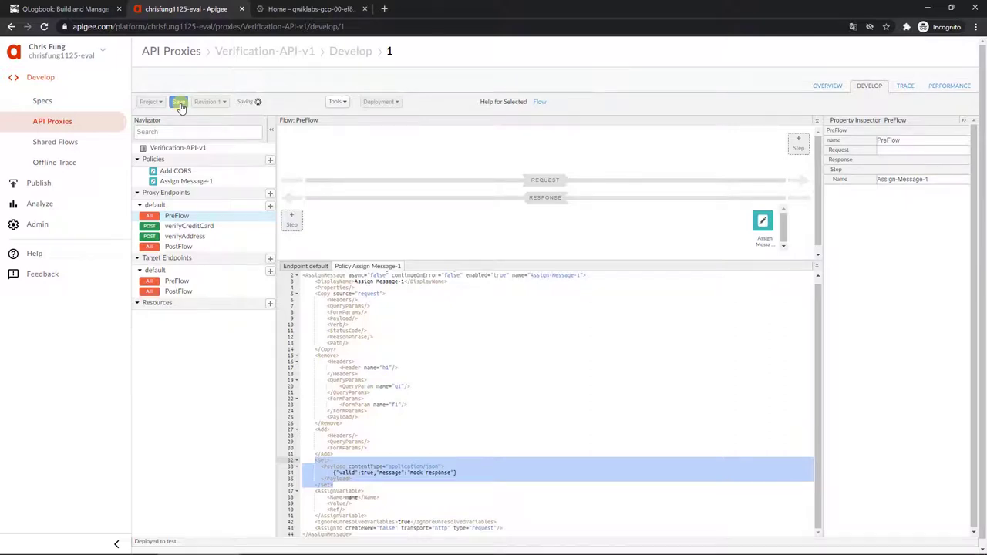
Step: Open a Cloud Shell terminal in the Google Cloud Console and make its panel taller
click(289, 9)
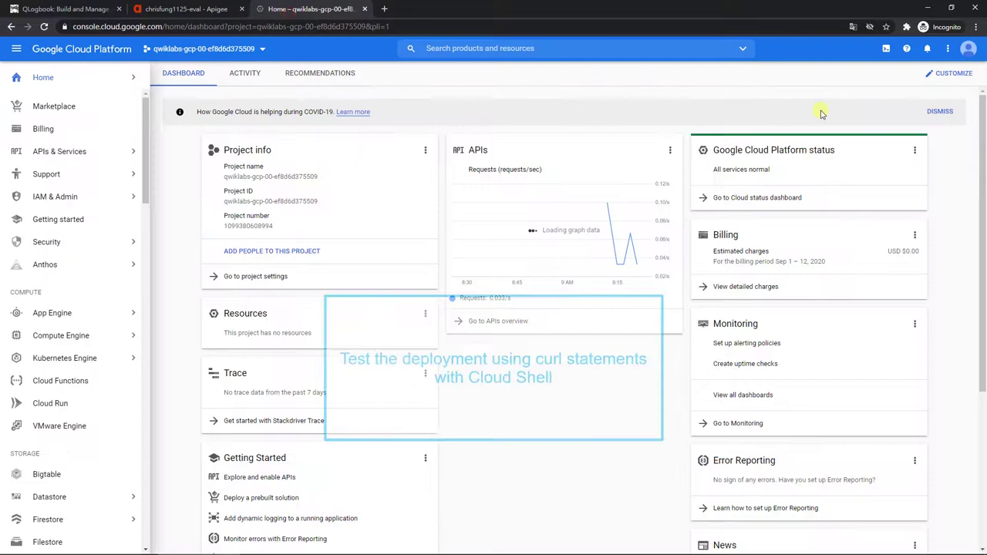
click(886, 53)
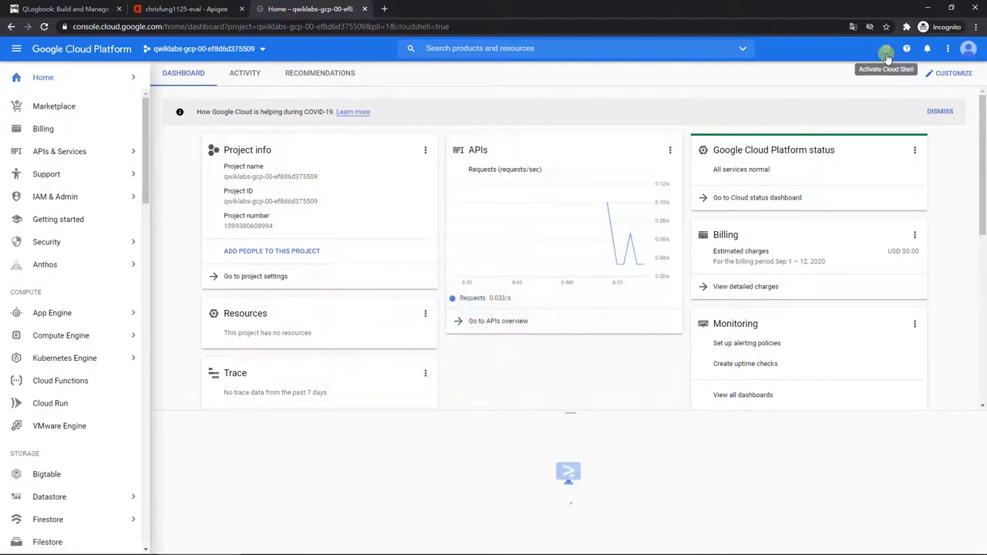
click(203, 536)
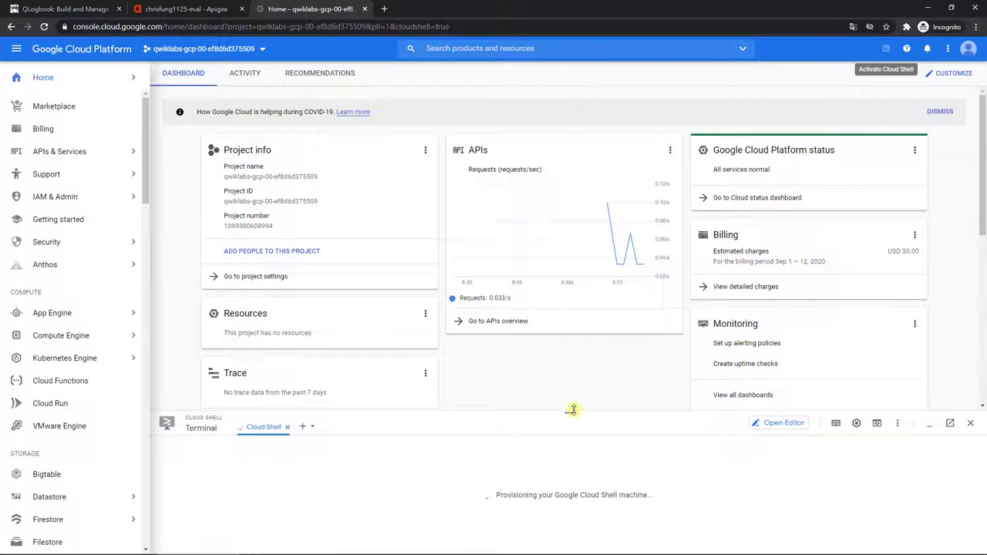
drag(570, 413, 584, 219)
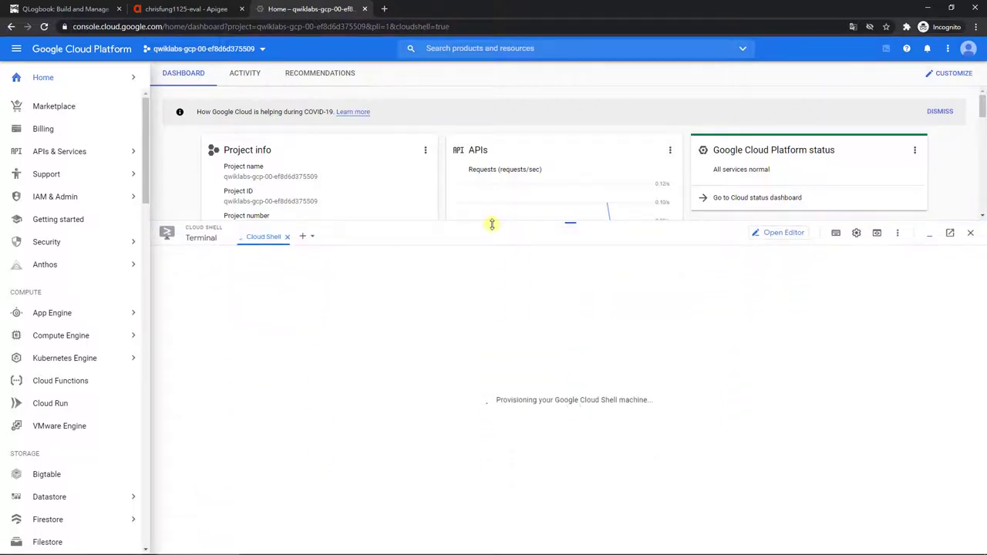
Step: Copy the verifyCard curl test command from the lab instructions
key(alt+Tab)
scroll(489, 224, down, 3)
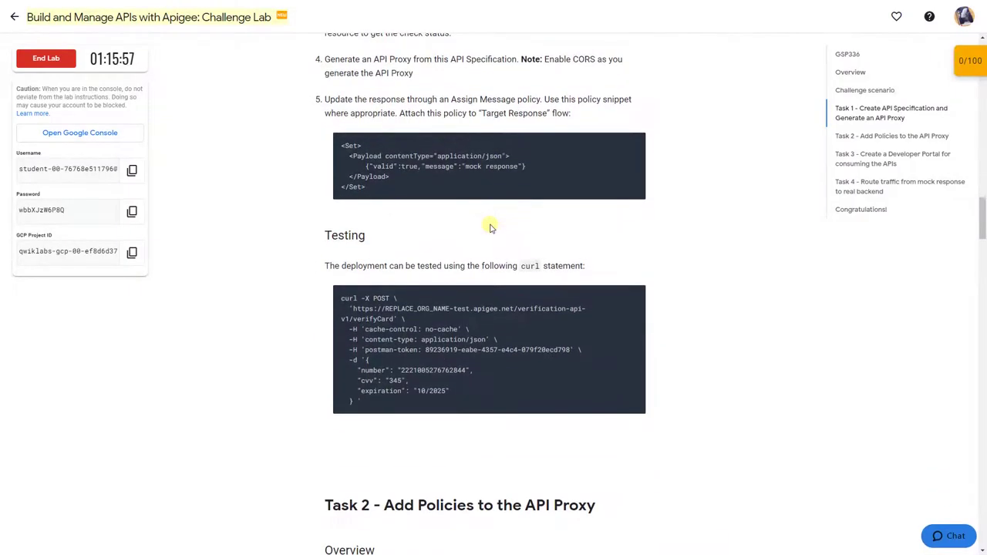
mouse_move(568, 295)
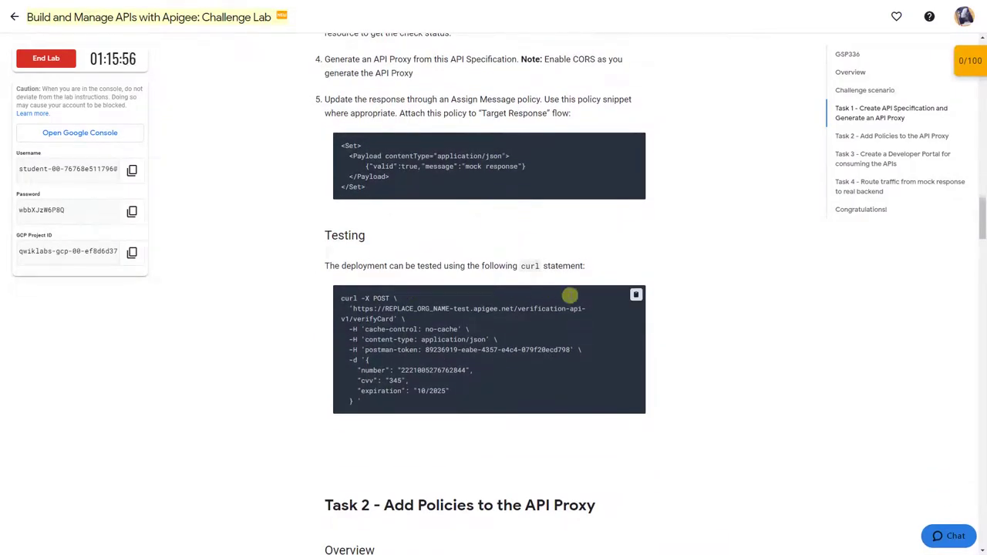
click(634, 296)
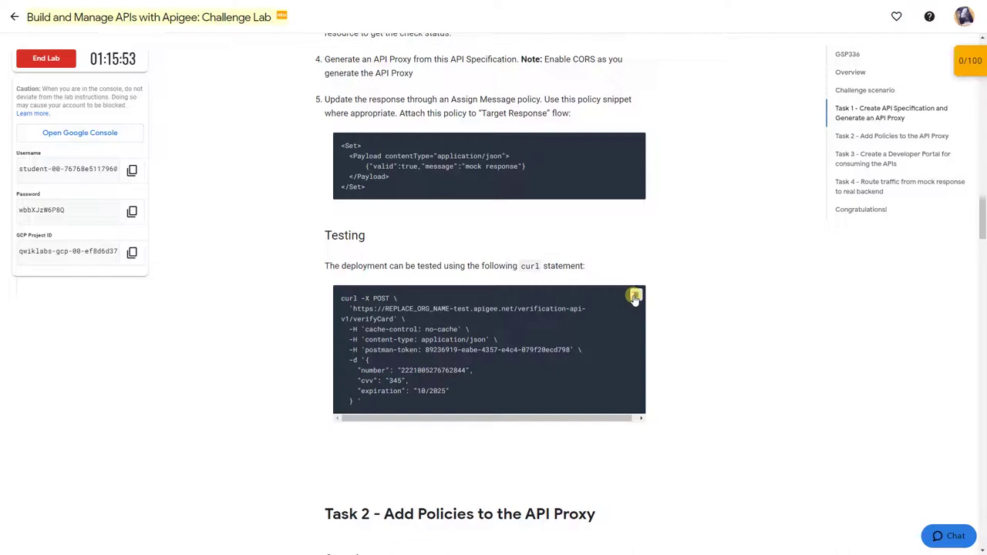
key(alt+Tab)
click(855, 232)
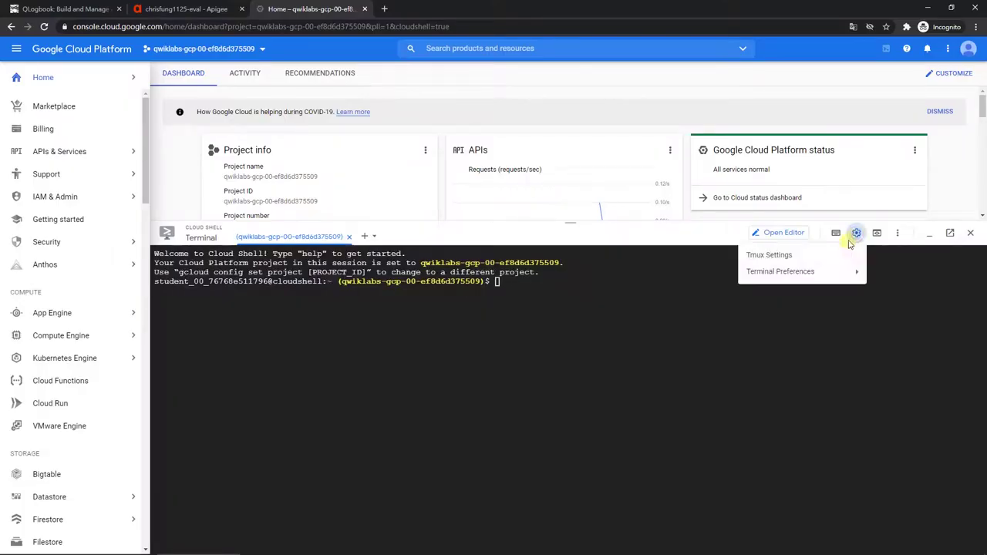
Step: Set the terminal text size to Large and run the verifyCard curl test
mouse_move(848, 269)
mouse_move(676, 287)
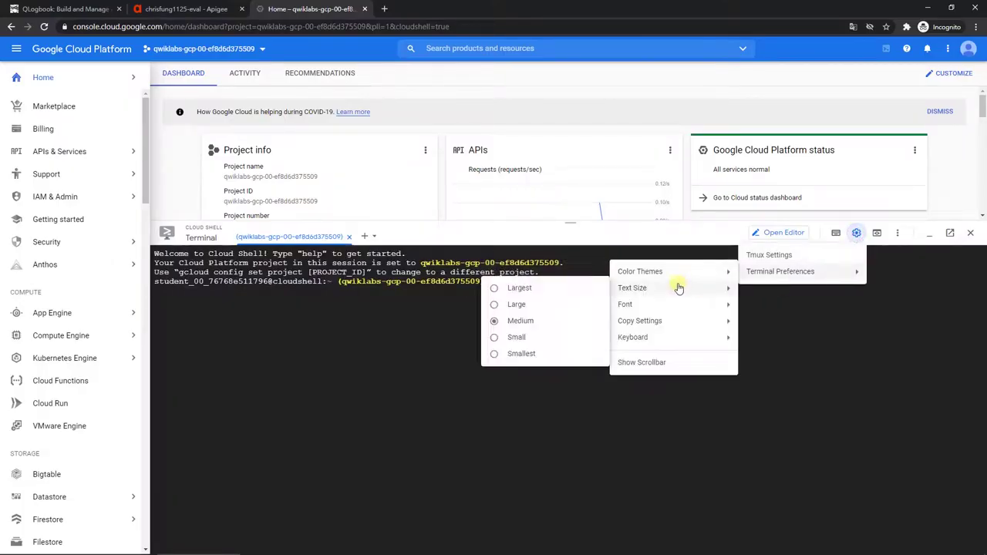
click(515, 304)
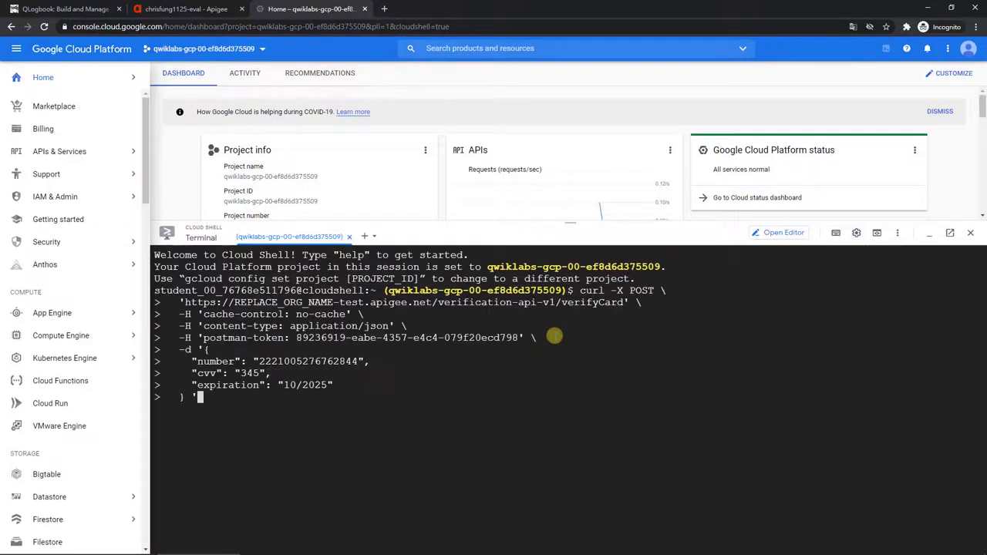
key(Return)
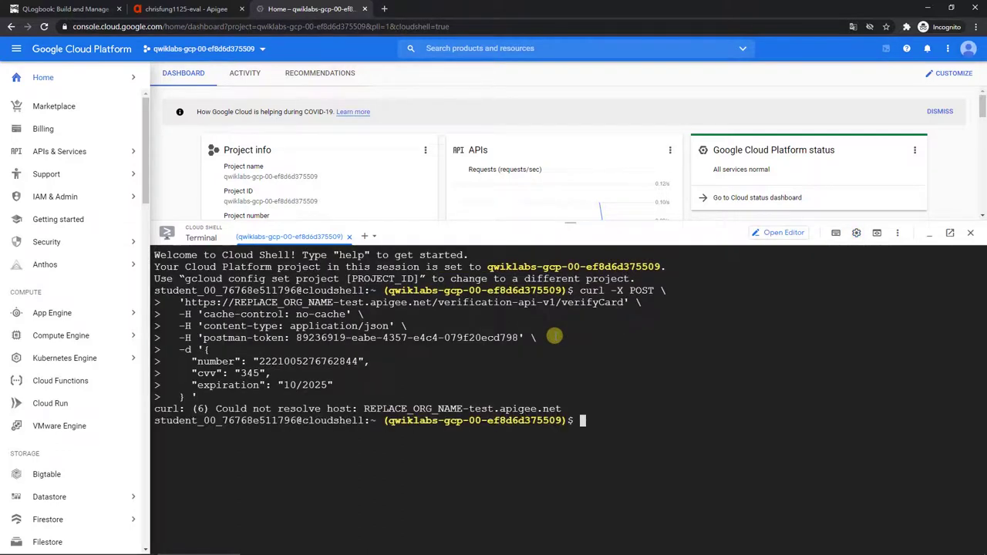
Step: Rerun the curl test with REPLACE_ORG_NAME replaced by the Apigee organization name, getting the valid mock response
key(Up)
key(Home)
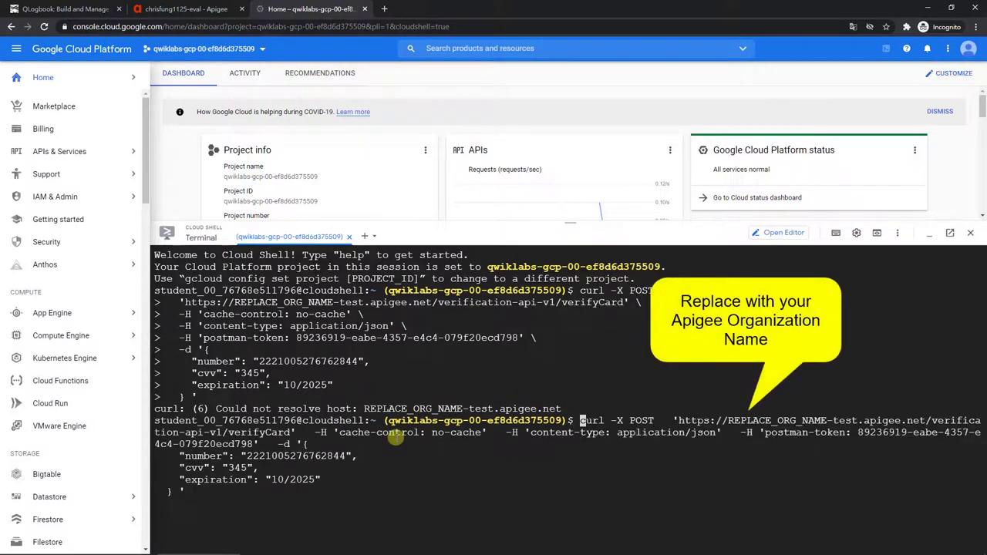
key(Right)
key(Right)
key(Right)
key(Right)
key(Right)
key(Right)
key(Right)
key(Right)
key(Right)
key(Right)
key(Right)
key(Right)
key(Right)
key(Right)
key(Right)
key(Right)
key(Right)
key(Right)
key(Right)
key(Right)
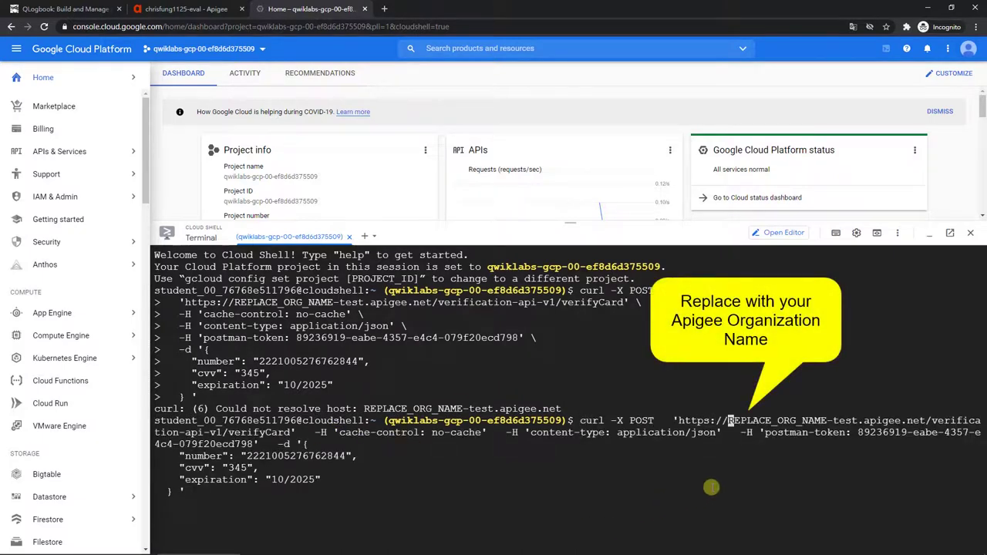
key(Delete)
key(Delete)
key(Delete)
key(Delete)
key(Delete)
key(Delete)
key(Delete)
key(Delete)
key(Delete)
key(Delete)
key(Delete)
key(Delete)
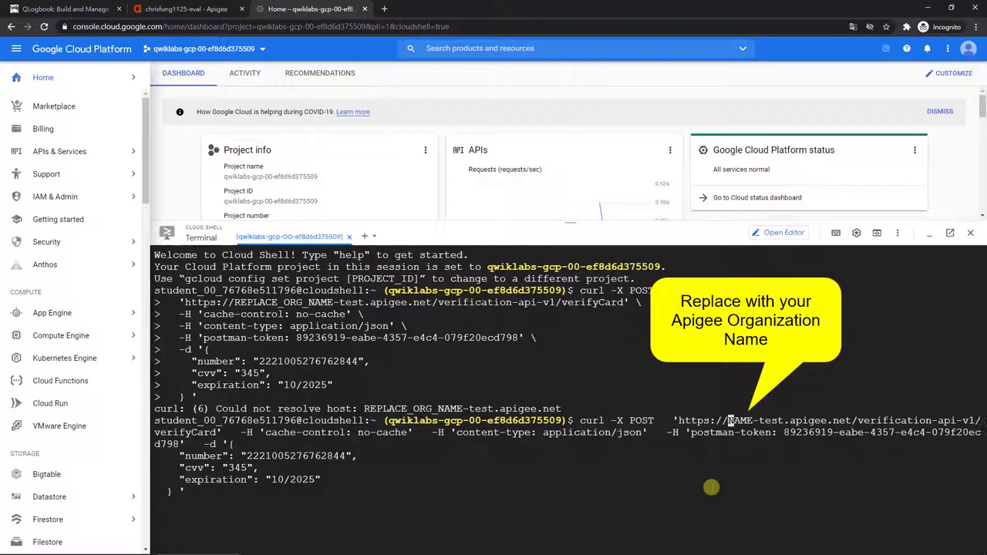
key(Delete)
key(Delete)
key(Delete)
key(Delete)
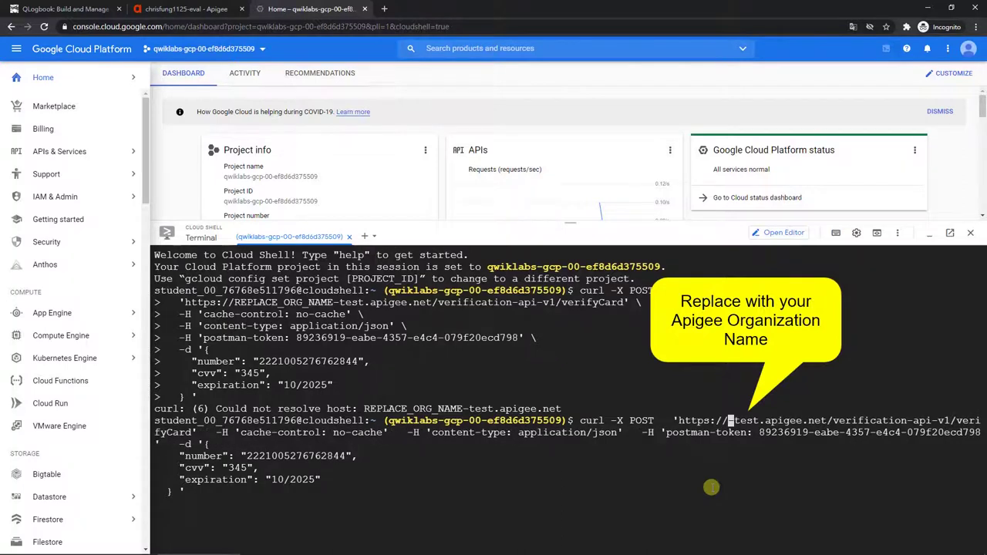
text(chris)
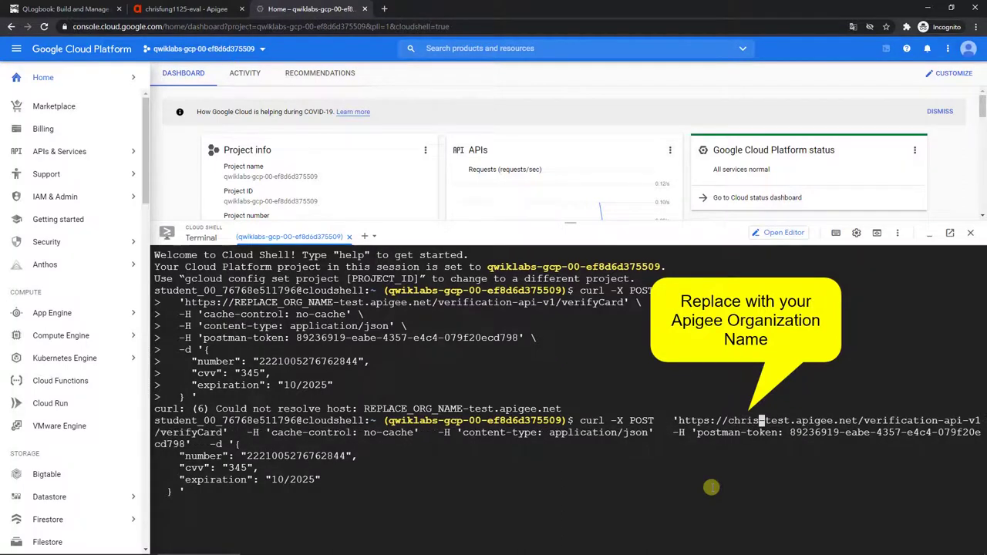
text(fung1125)
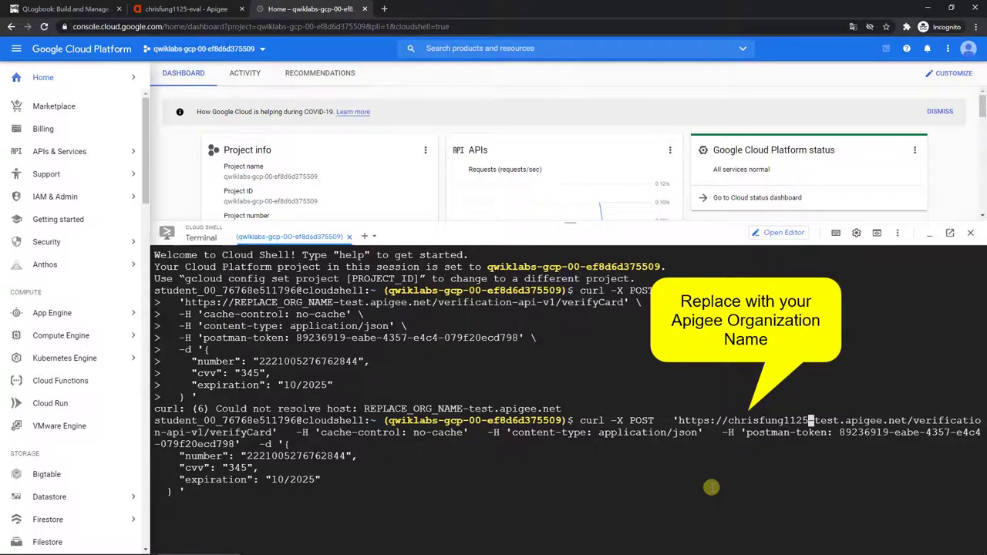
text(-eval-)
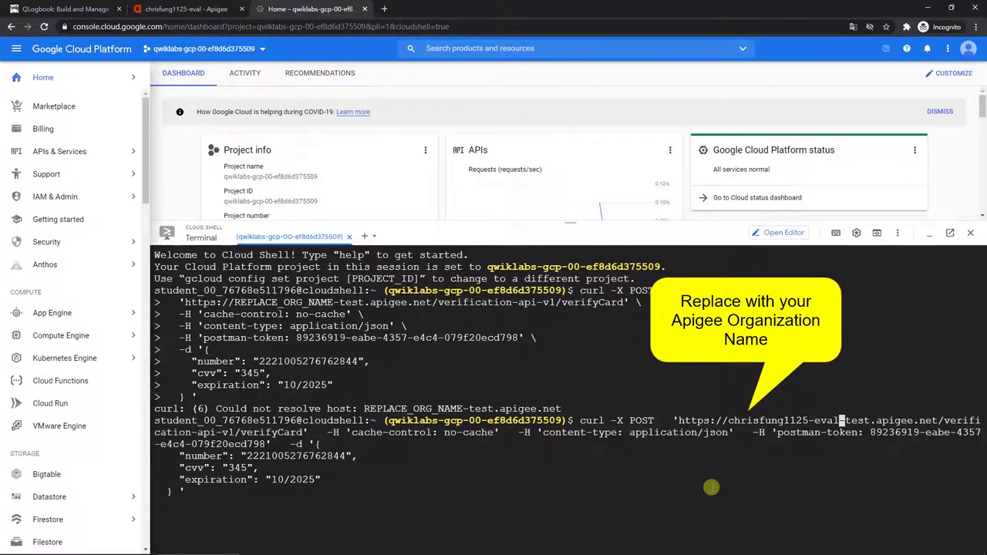
key(Return)
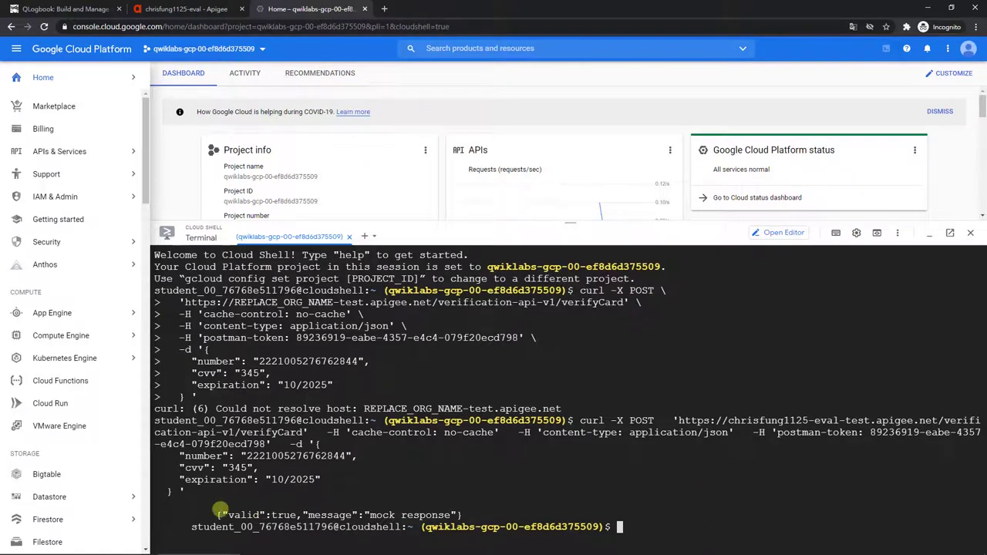
drag(219, 512, 468, 517)
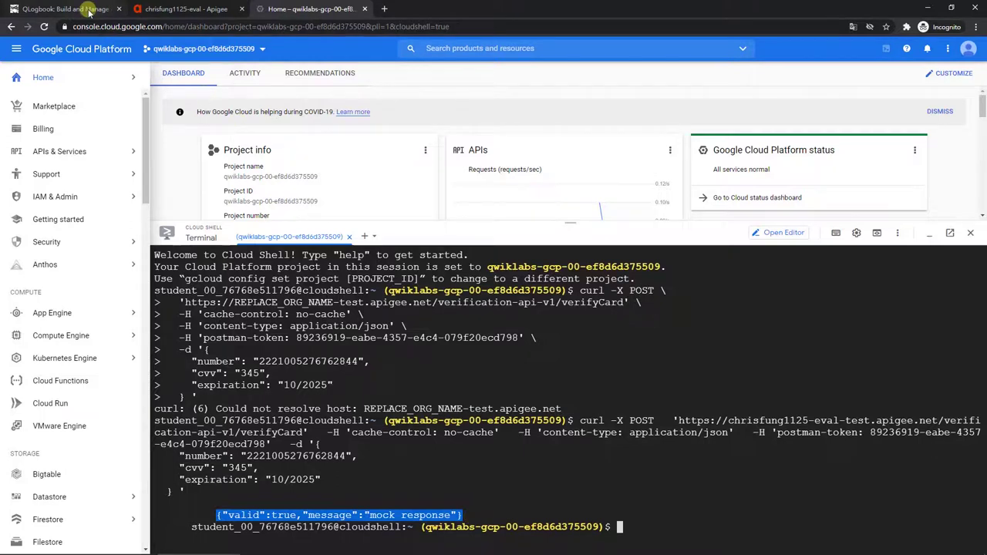
Step: Download the Verification-API-v1 revision zip and extract its apiproxy folder with Bandizip
click(158, 8)
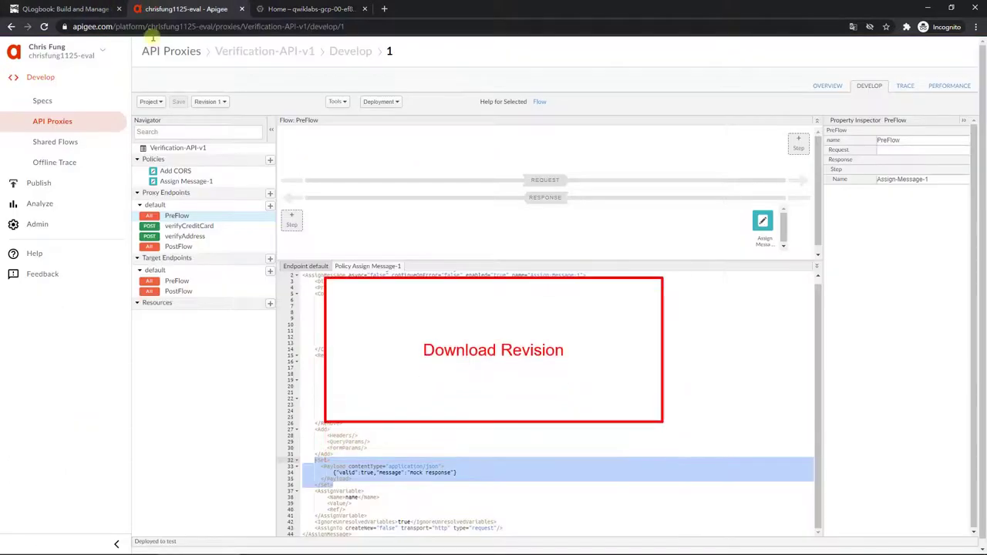
click(163, 105)
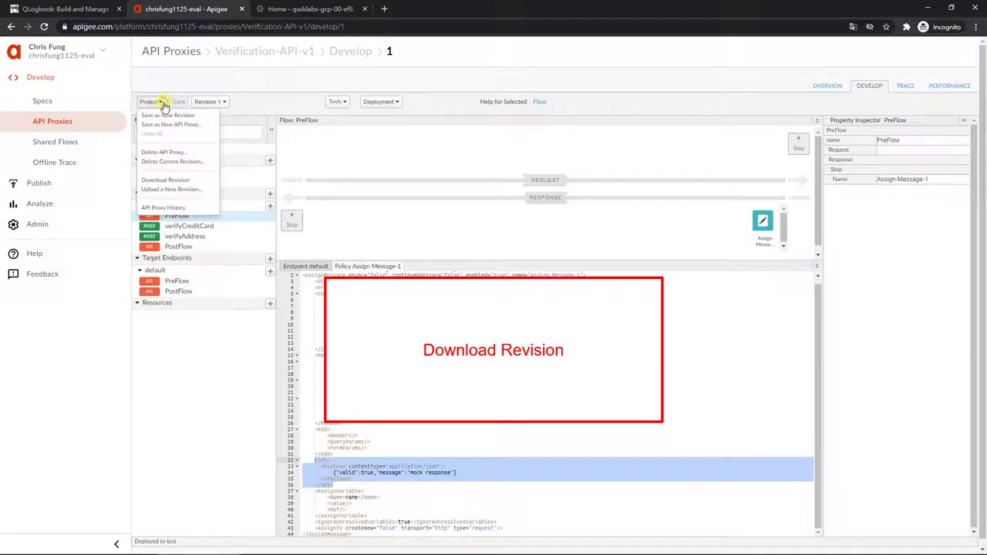
click(205, 183)
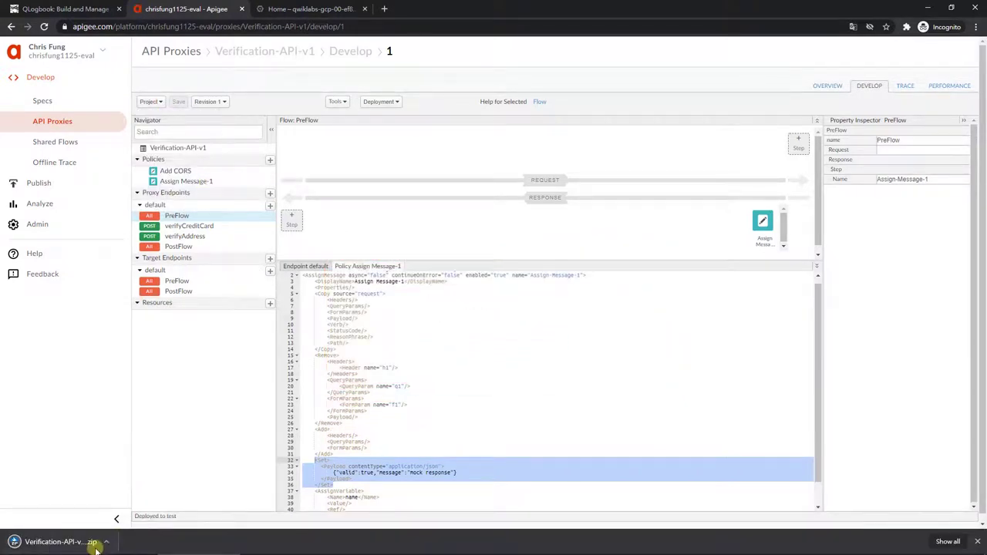
click(88, 543)
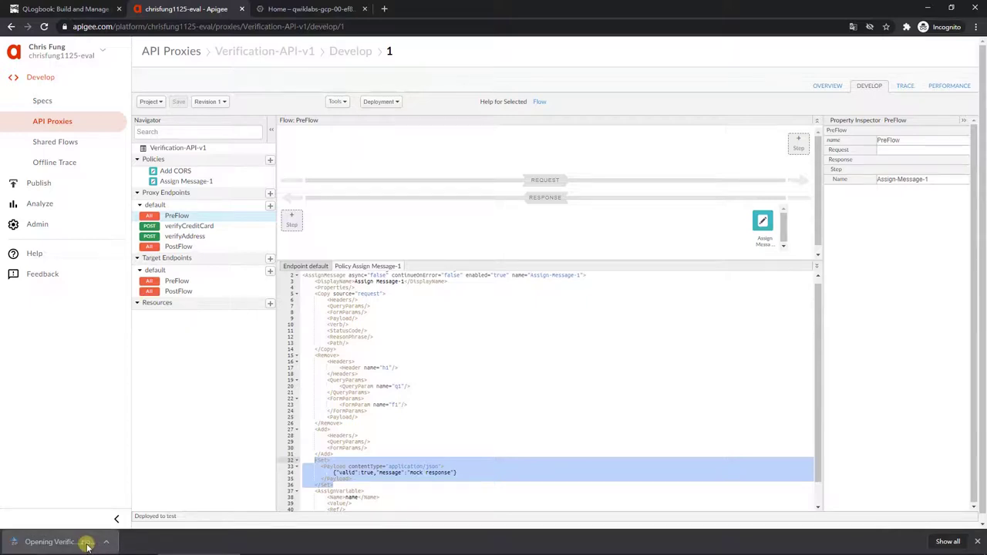
click(559, 68)
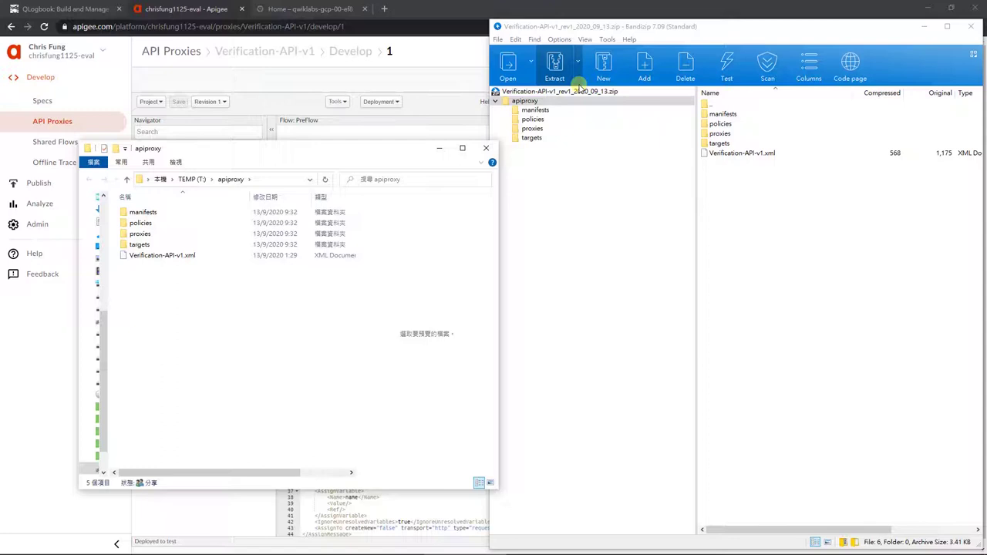
click(970, 26)
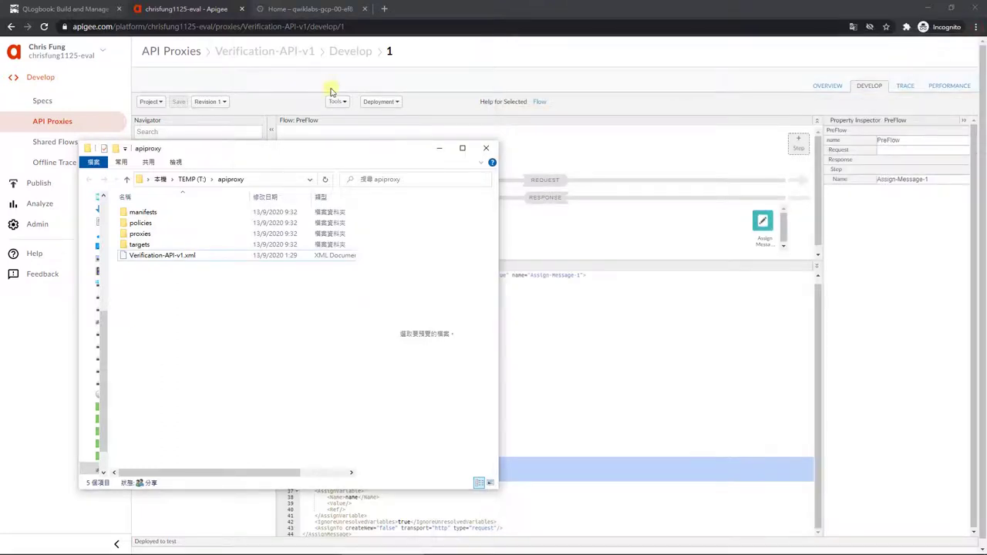
click(310, 11)
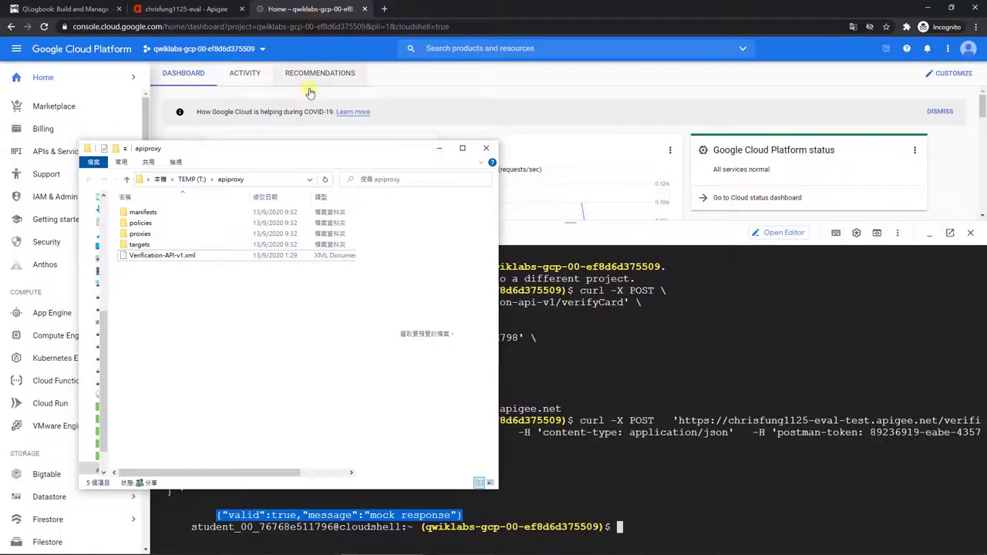
Step: Create a Cloud Storage bucket named after the project ID qwiklabs-gcp-00-ef8d6d375509
click(439, 148)
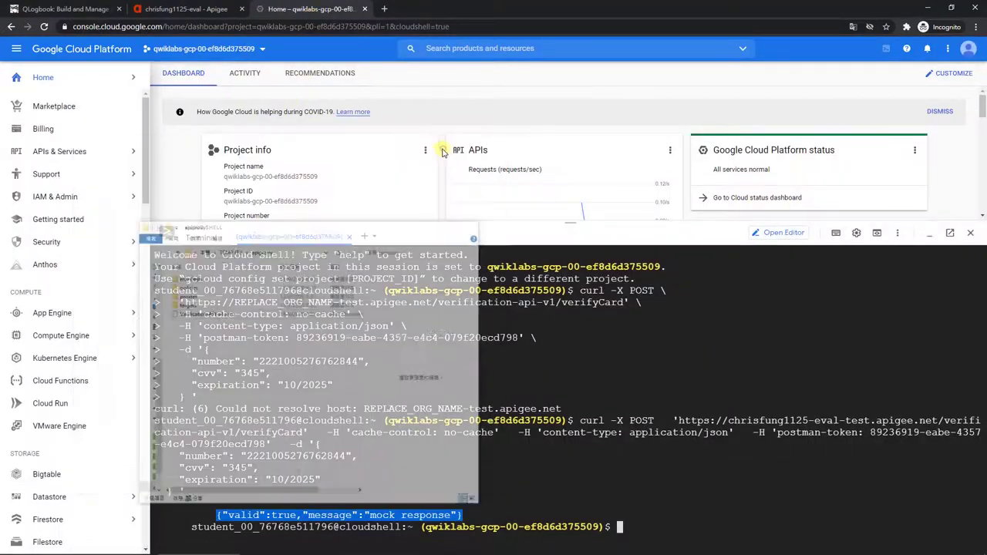
scroll(47, 462, down, 4)
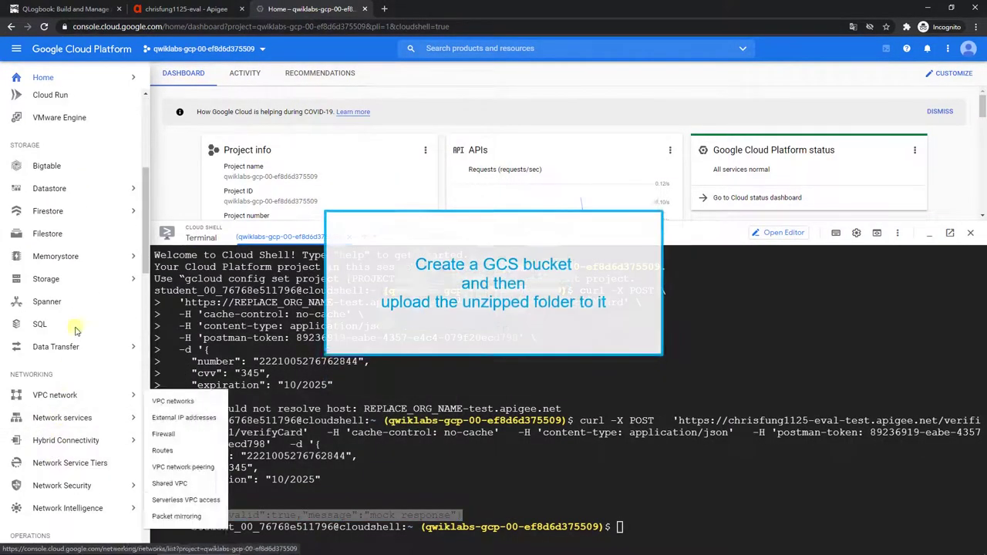
click(90, 286)
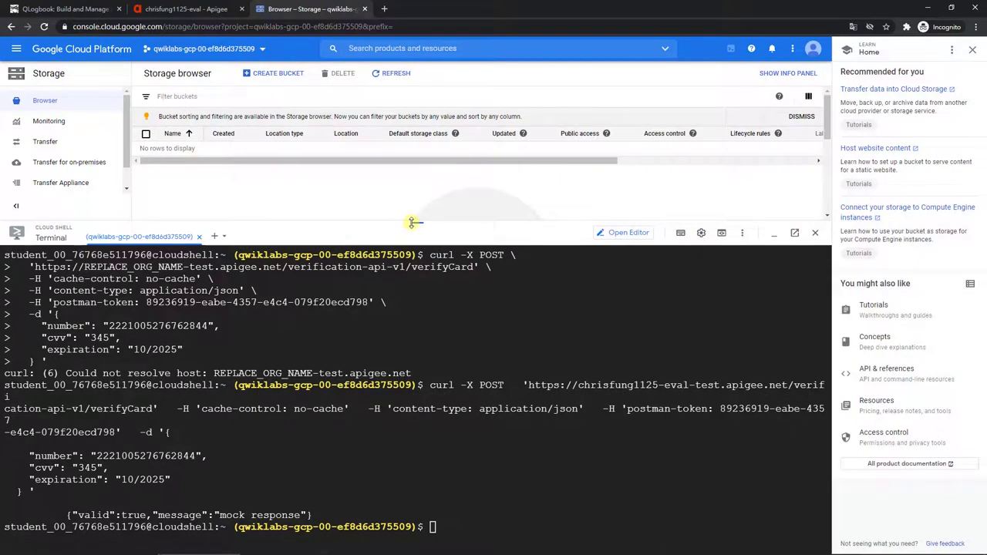
drag(411, 223, 416, 362)
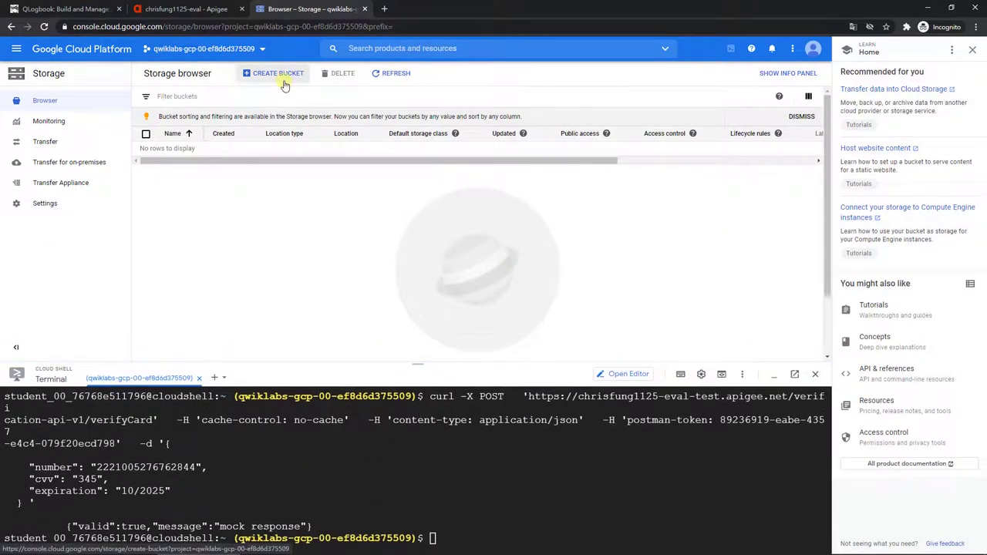
click(282, 80)
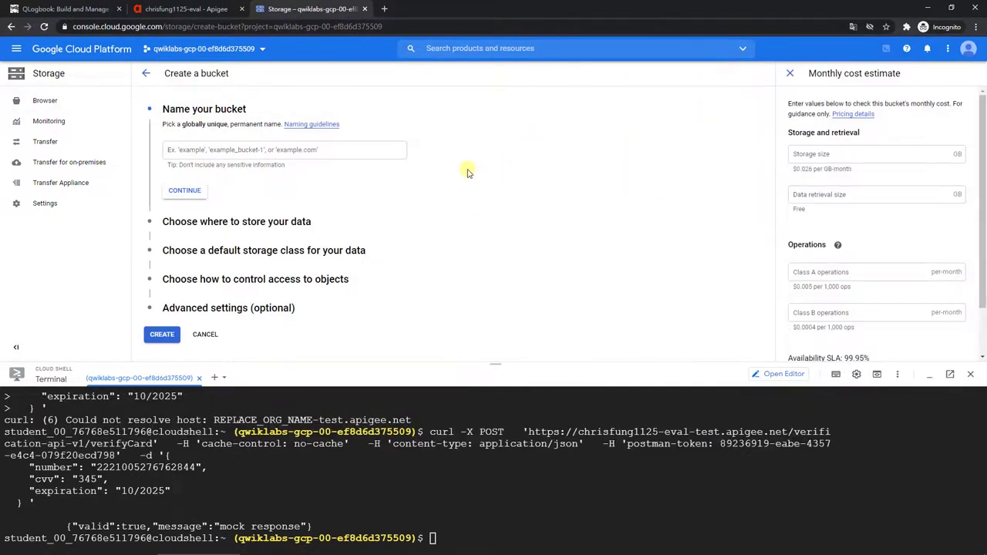
key(alt+Tab)
key(alt+Tab)
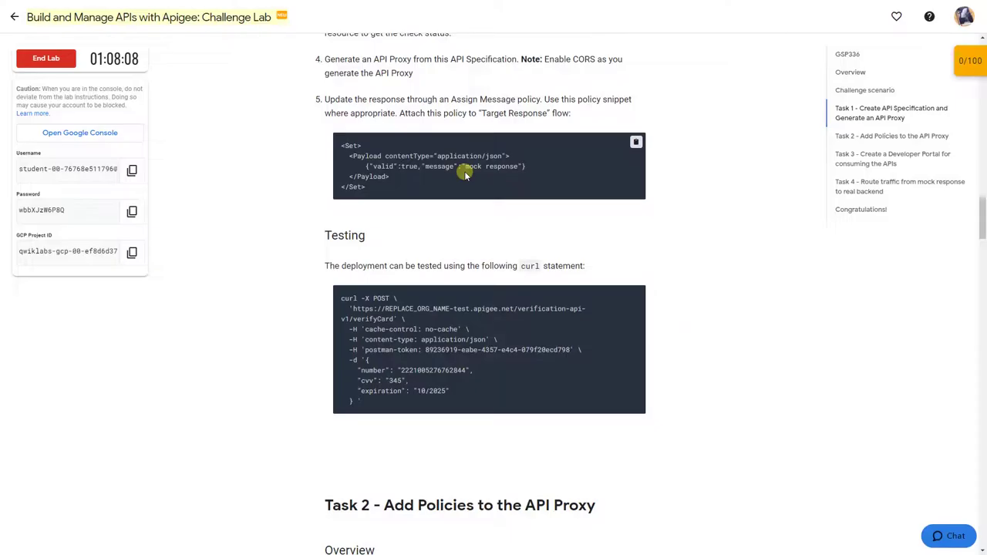
click(132, 253)
key(alt+Tab)
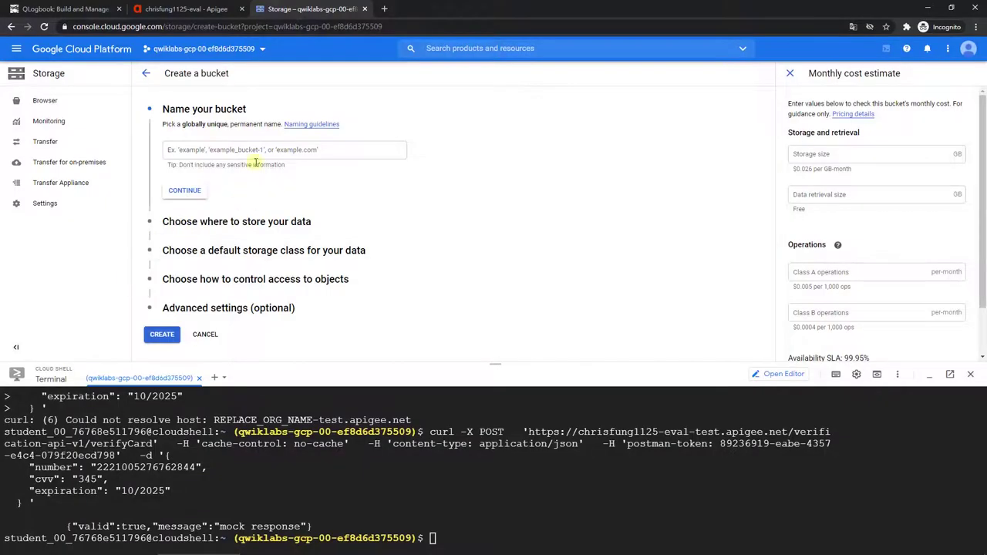
click(256, 153)
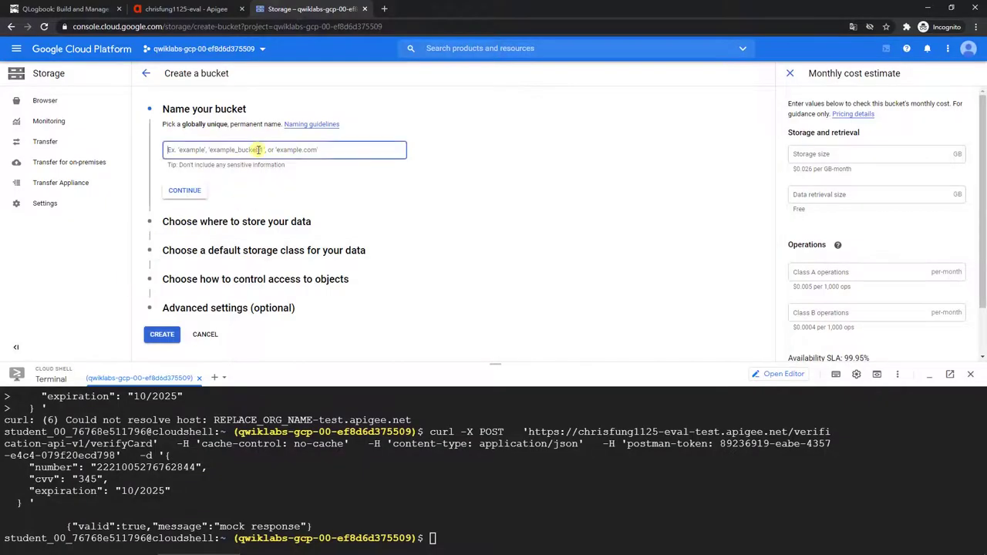
key(ctrl+v)
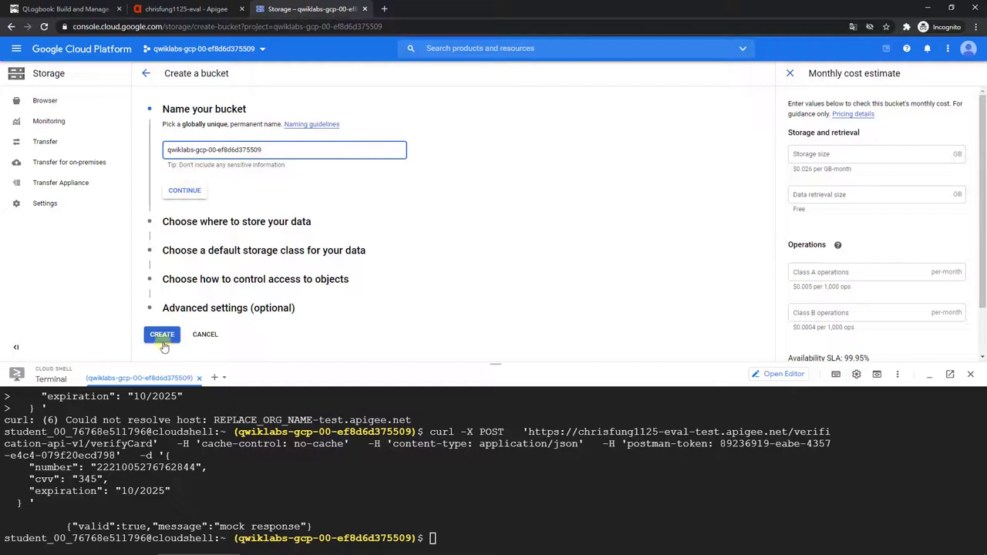
click(162, 338)
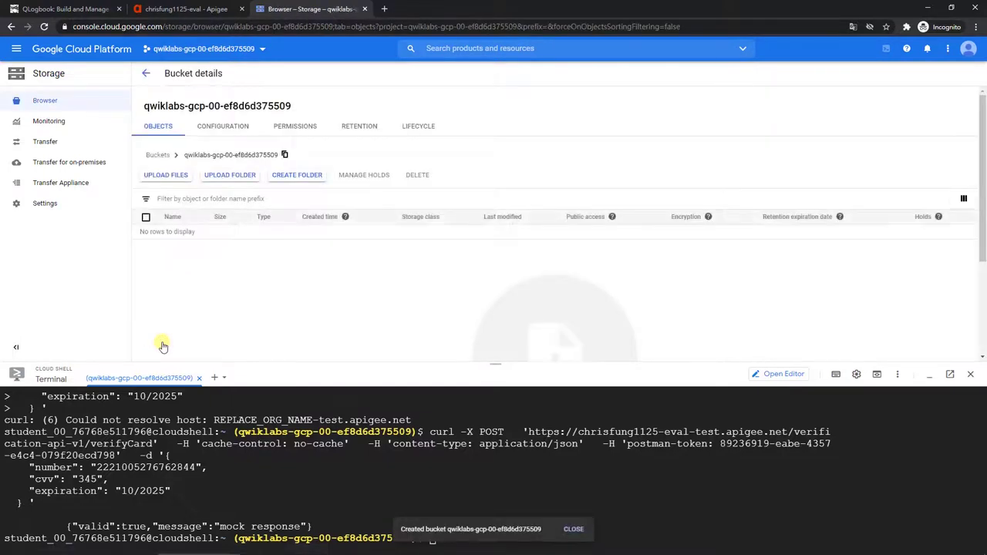
Step: Upload the apiproxy folder with its six files into the bucket
click(236, 182)
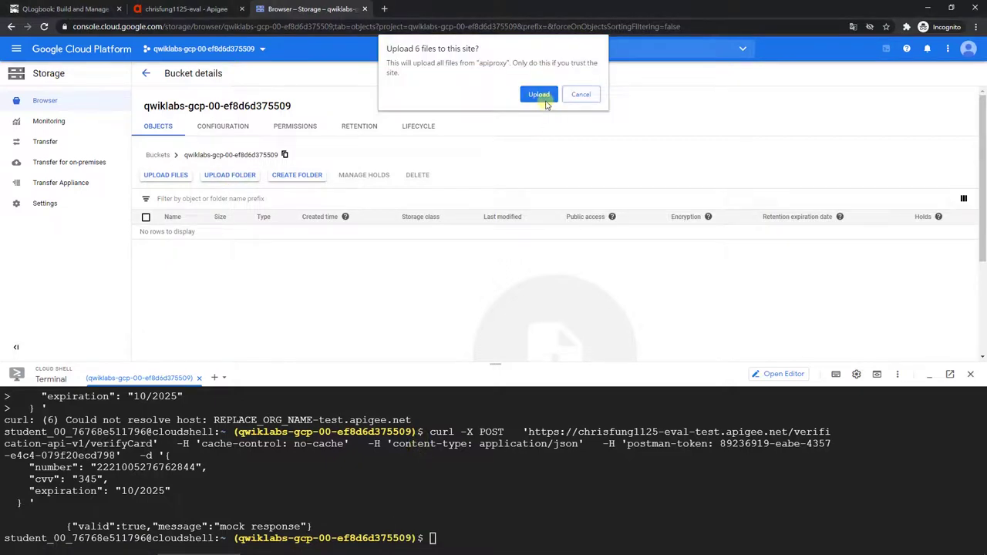
click(540, 96)
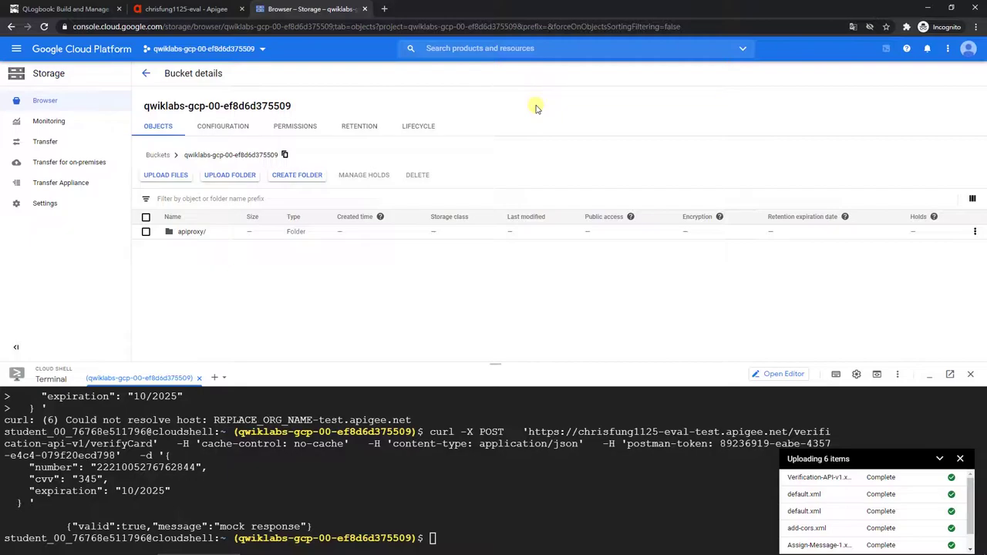
key(alt+Tab)
Step: Score the Upload API Proxy bundle checkpoint in Qwiklabs, earning 20/20
click(962, 68)
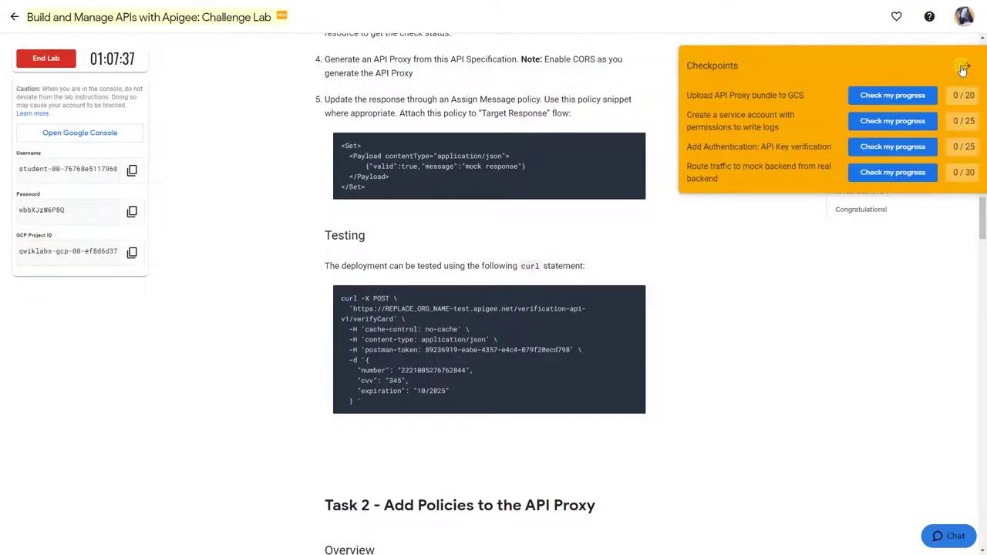
click(903, 95)
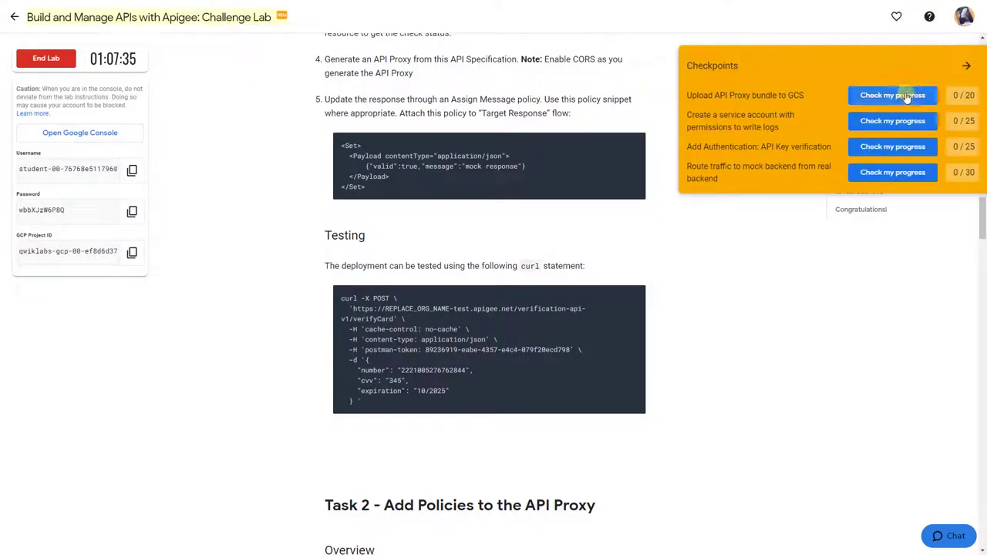
click(584, 68)
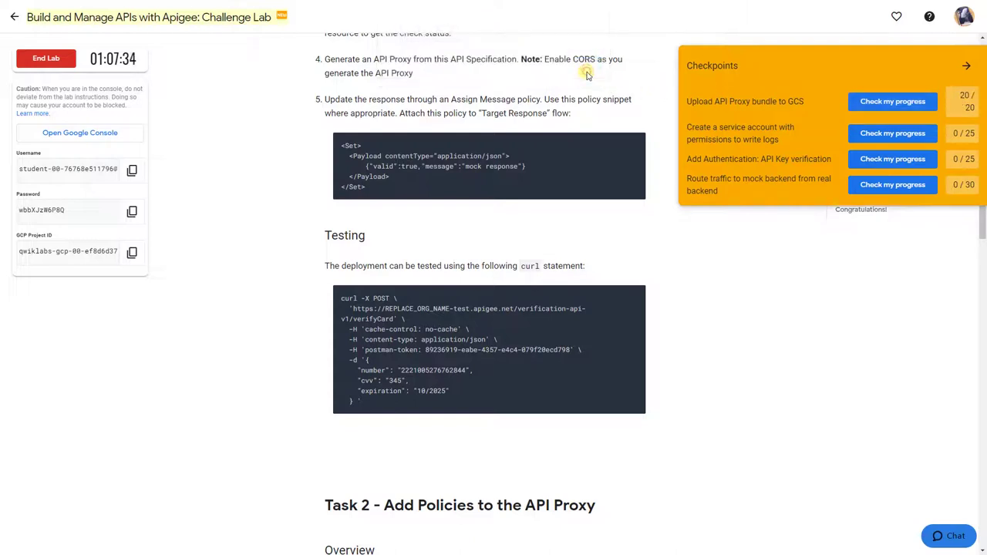
click(966, 70)
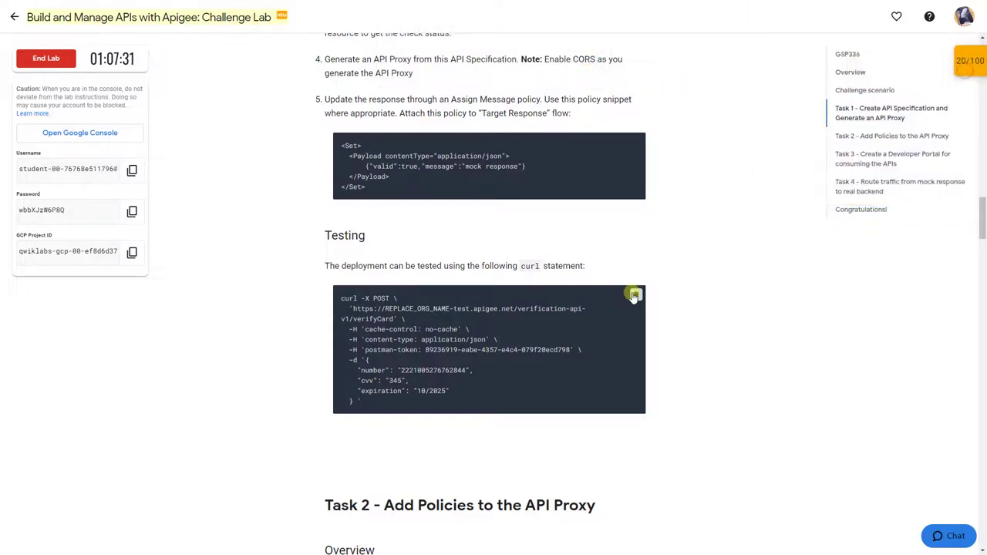
Step: Review Task 2's goals and its first step about a log-writing service account
scroll(632, 295, down, 5)
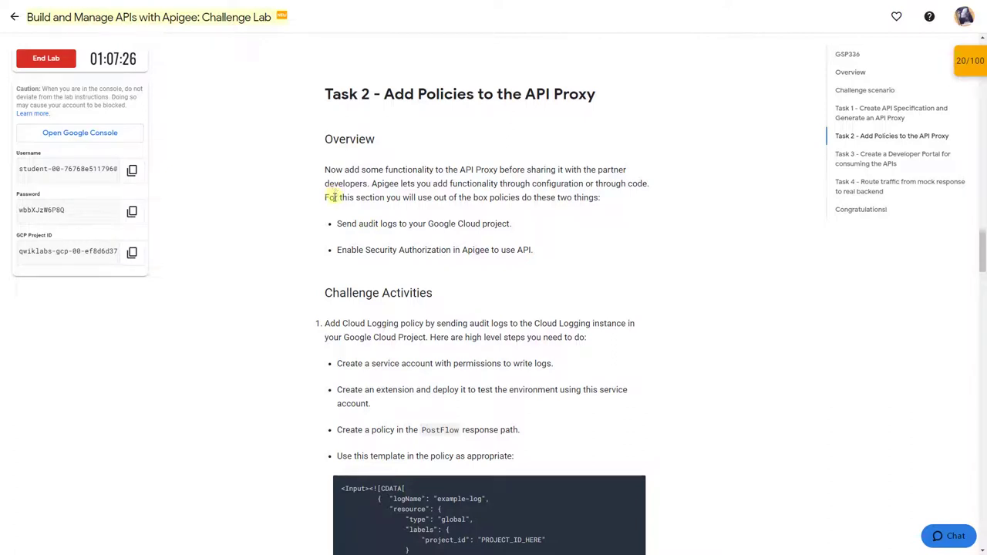
drag(336, 226, 566, 249)
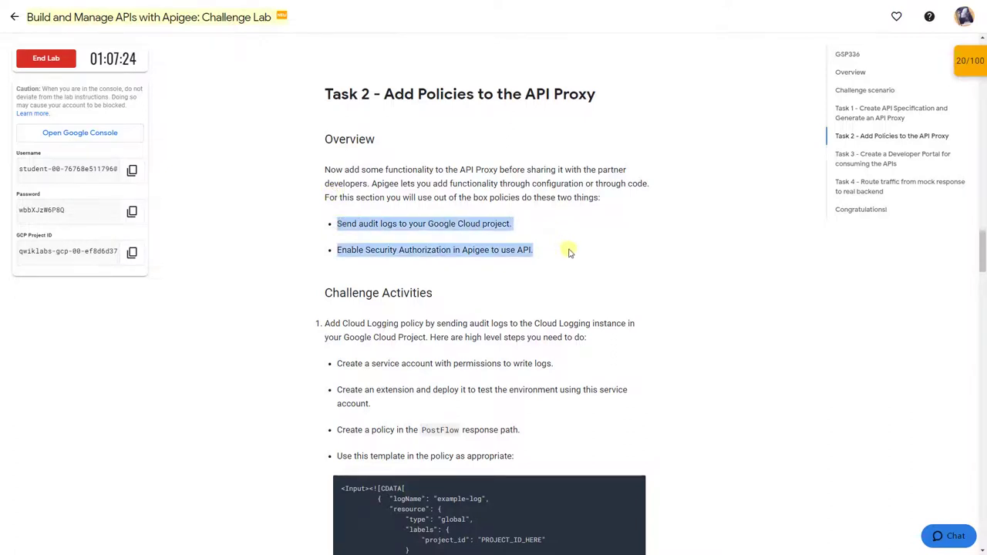
scroll(569, 252, down, 1)
drag(337, 262, 660, 267)
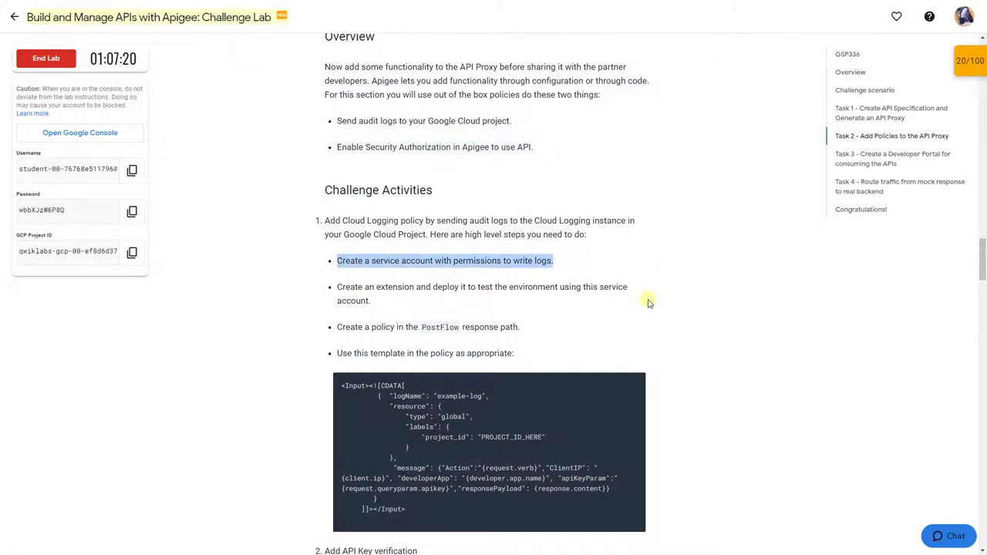
key(alt+Tab)
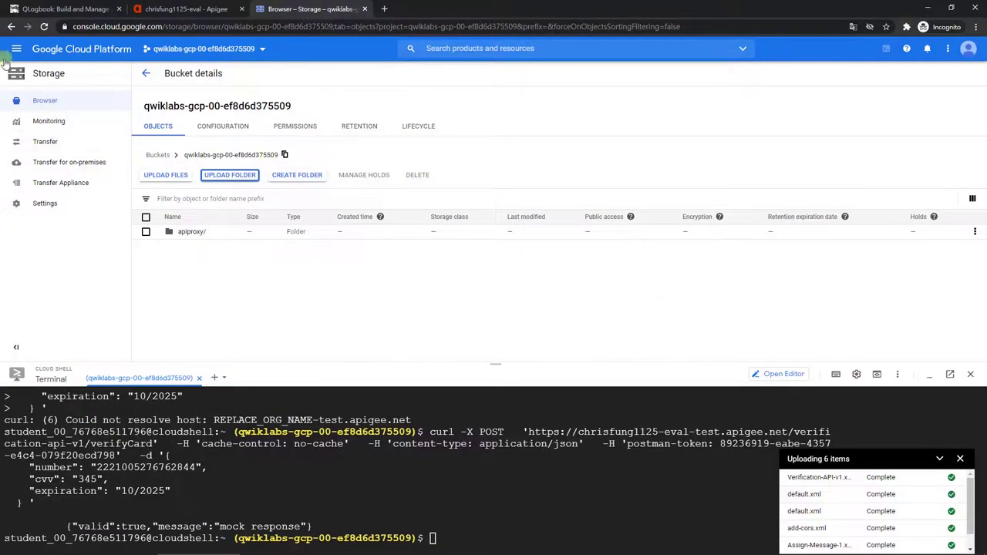
Step: Open a blank Create service account form under IAM & Admin > Service Accounts
click(16, 48)
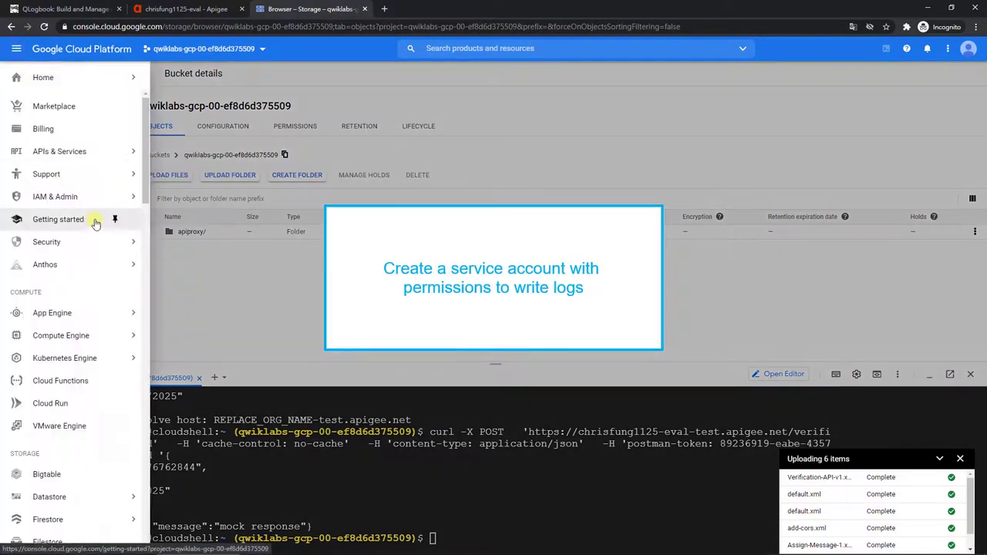
mouse_move(116, 196)
click(185, 287)
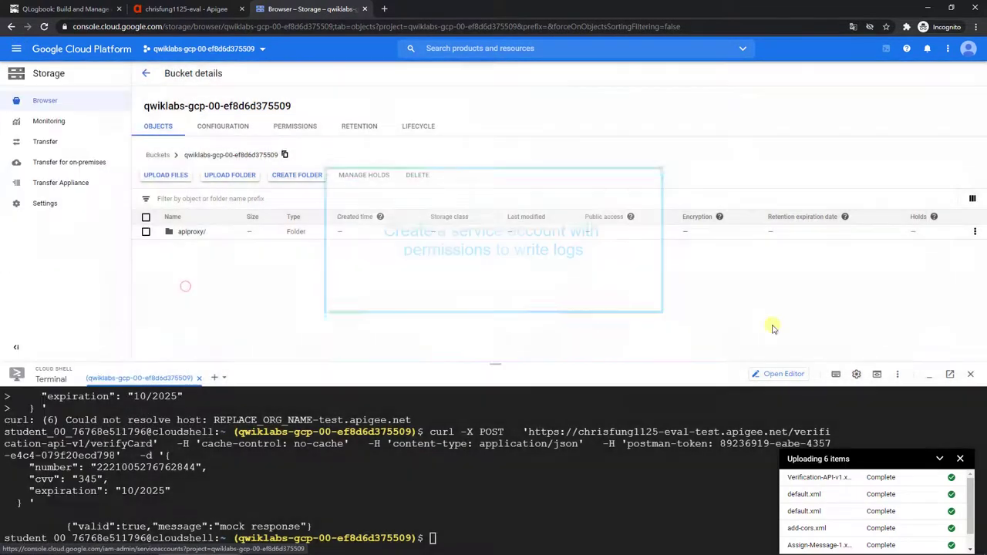
click(929, 381)
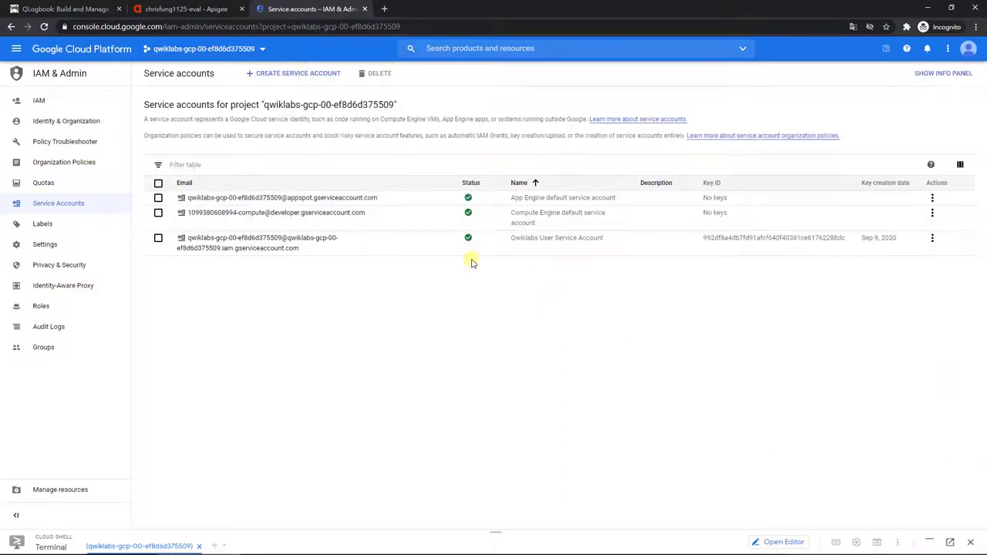
click(327, 77)
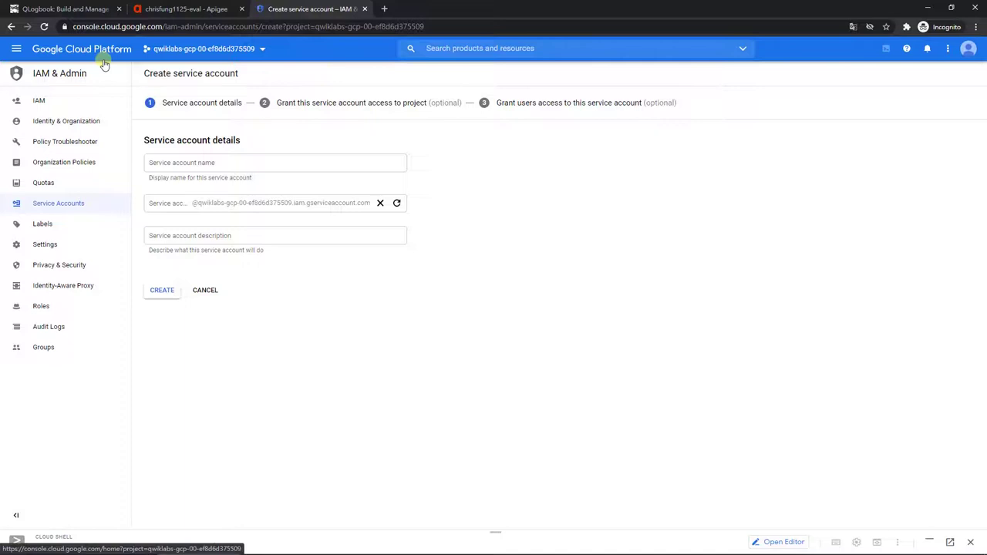
click(76, 9)
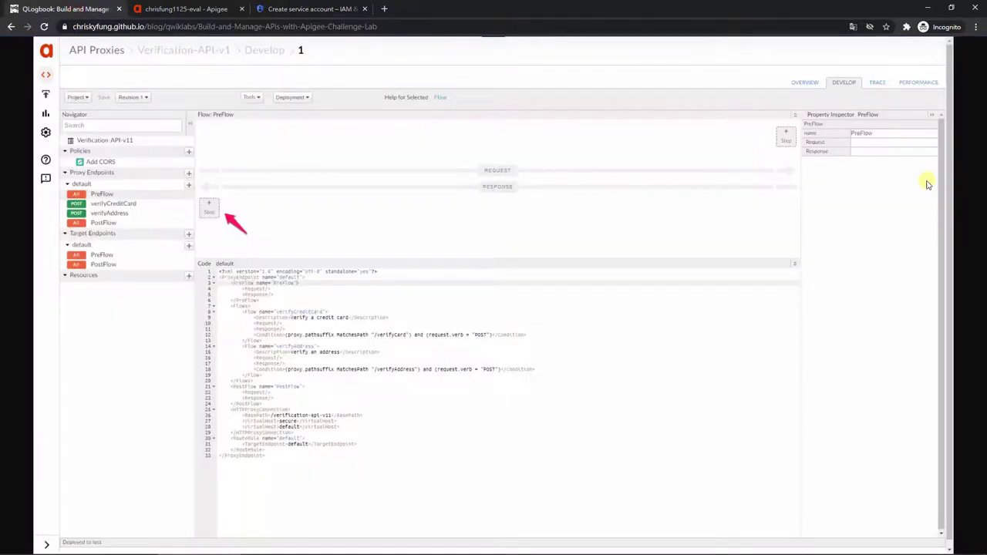
Step: Find Task 2 in the guide and select the service account name apigee-stackdriver
scroll(835, 221, down, 6)
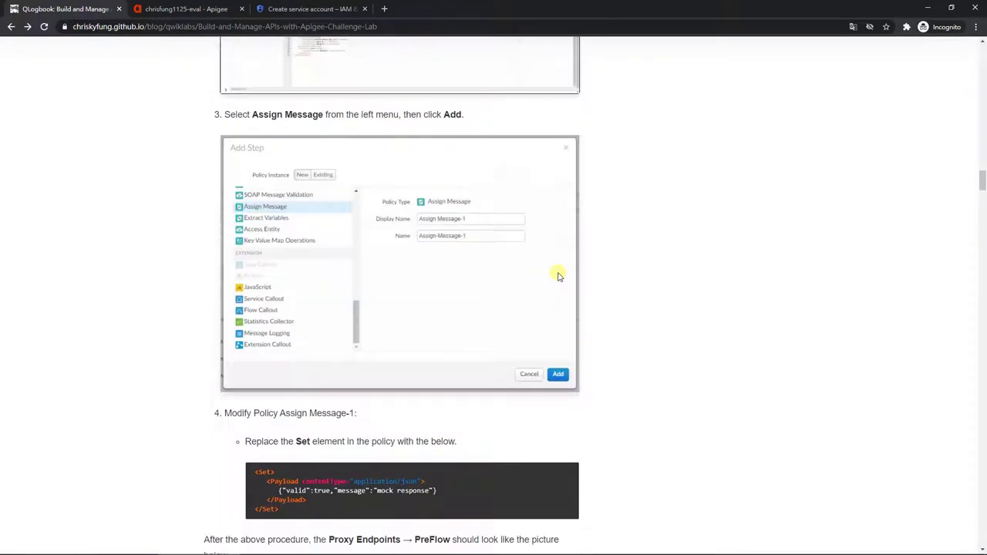
scroll(559, 275, down, 8)
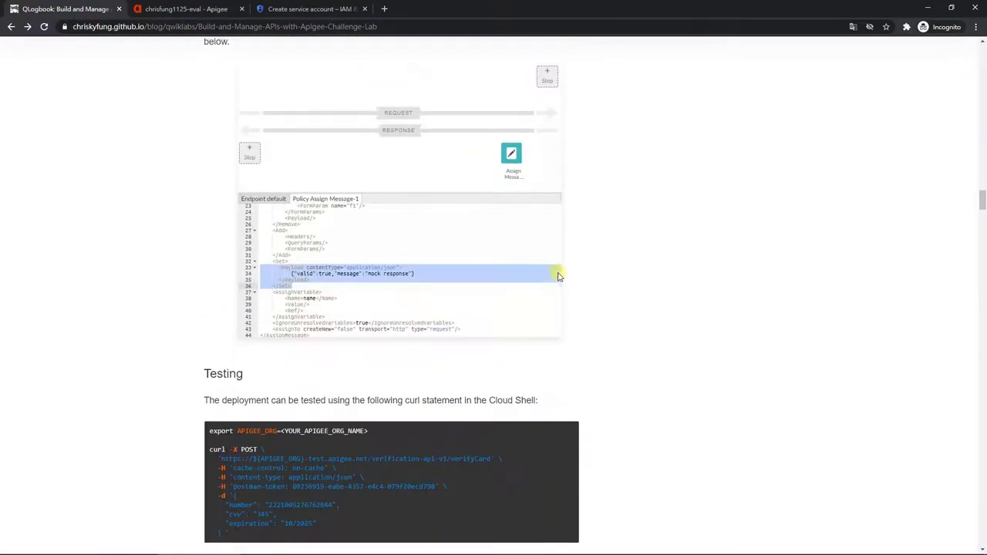
scroll(559, 275, down, 5)
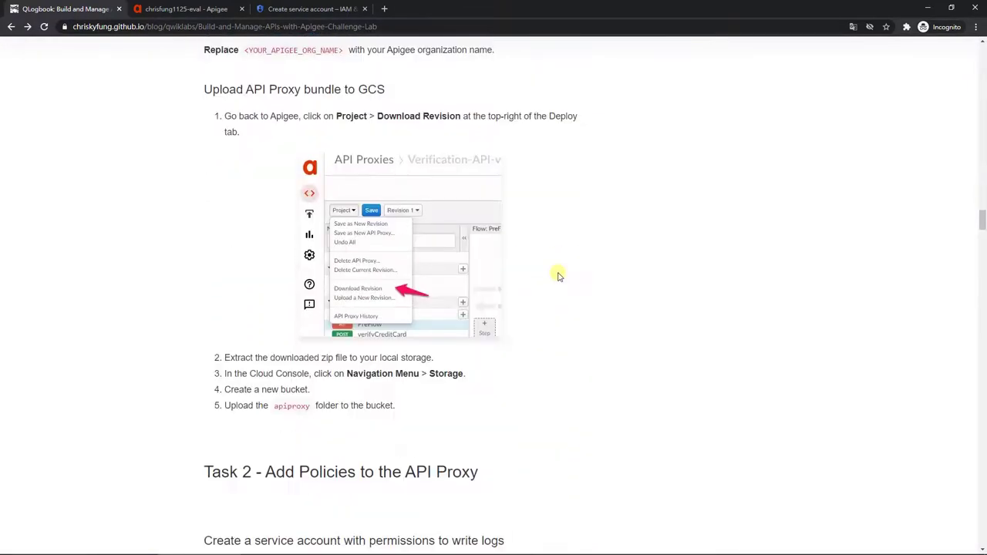
scroll(559, 275, down, 4)
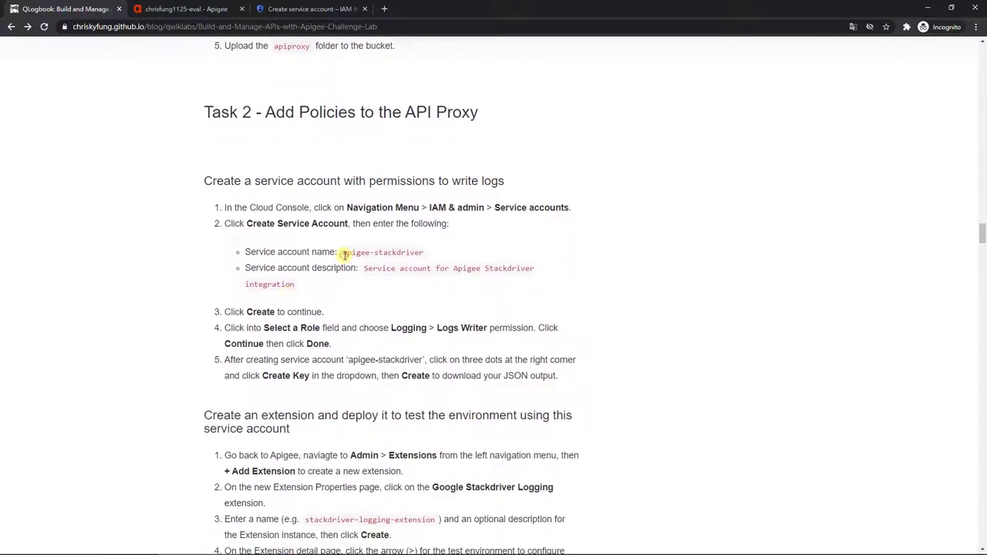
drag(341, 253, 430, 249)
key(ctrl+c)
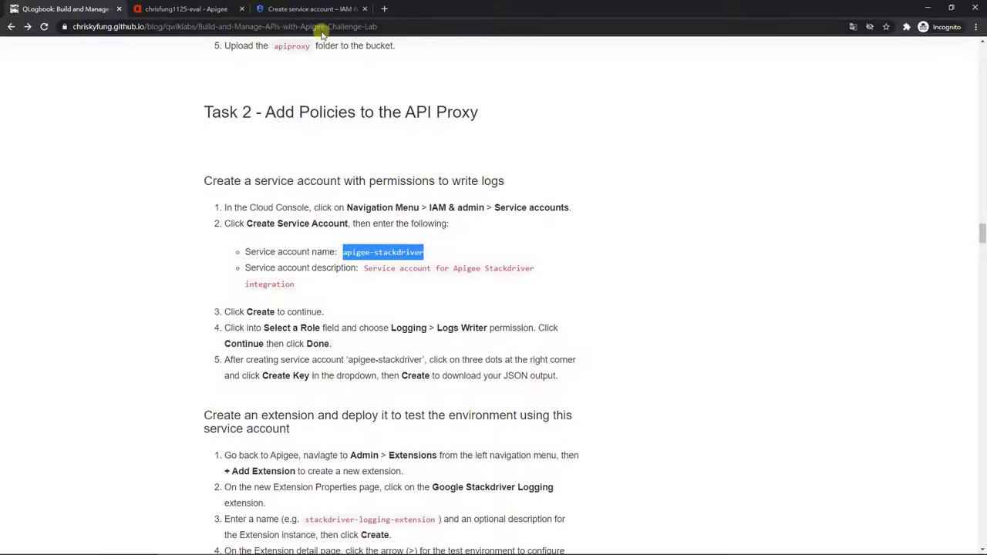
click(309, 9)
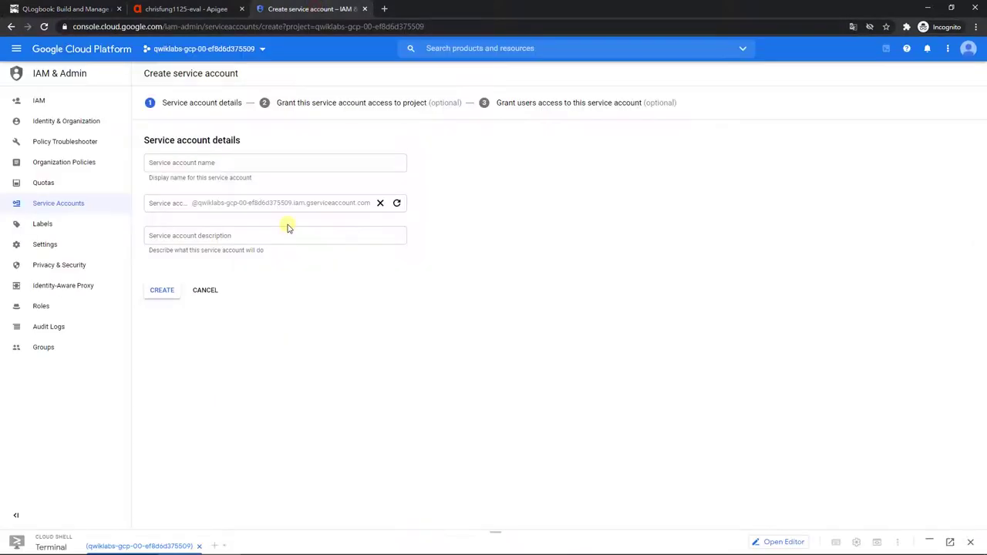
Step: Name the new service account apigee-stackdriver and create it
click(275, 166)
key(ctrl+v)
click(163, 290)
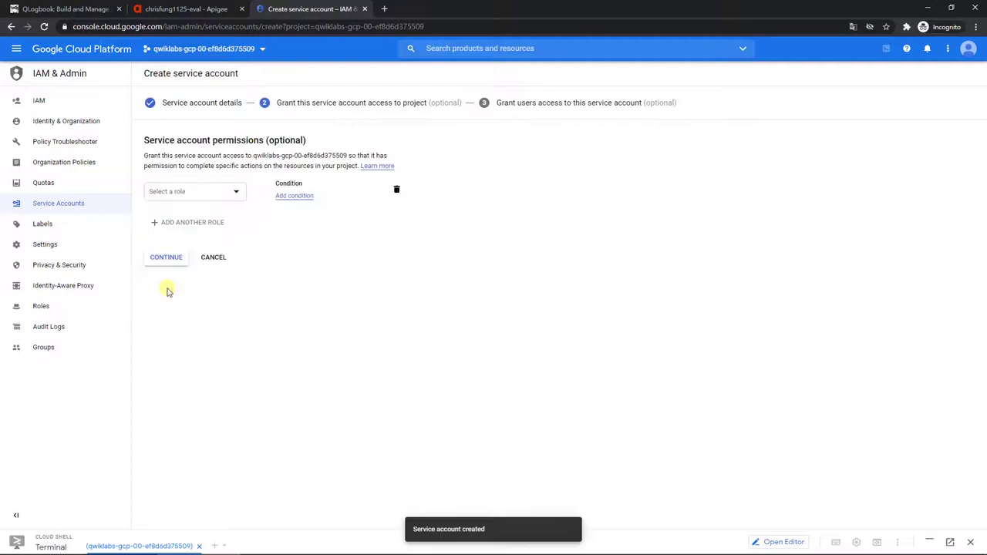
Step: Grant the account the Logs Writer role and finish the creation wizard
click(221, 192)
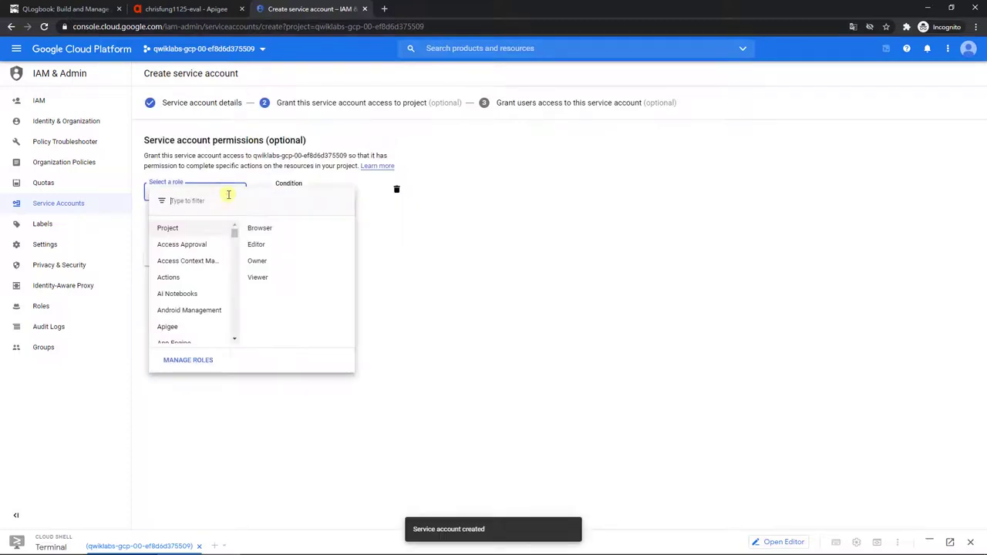
click(221, 201)
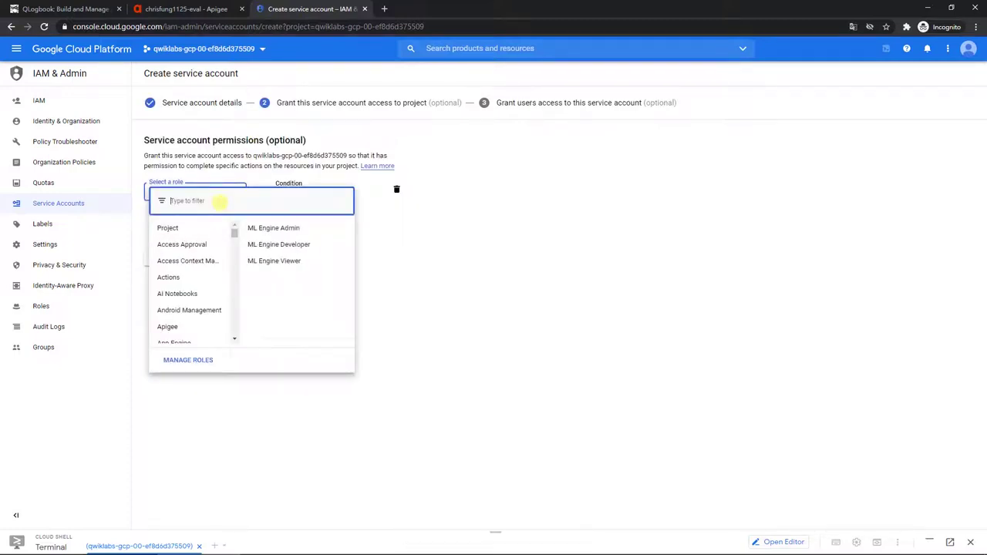
text(log)
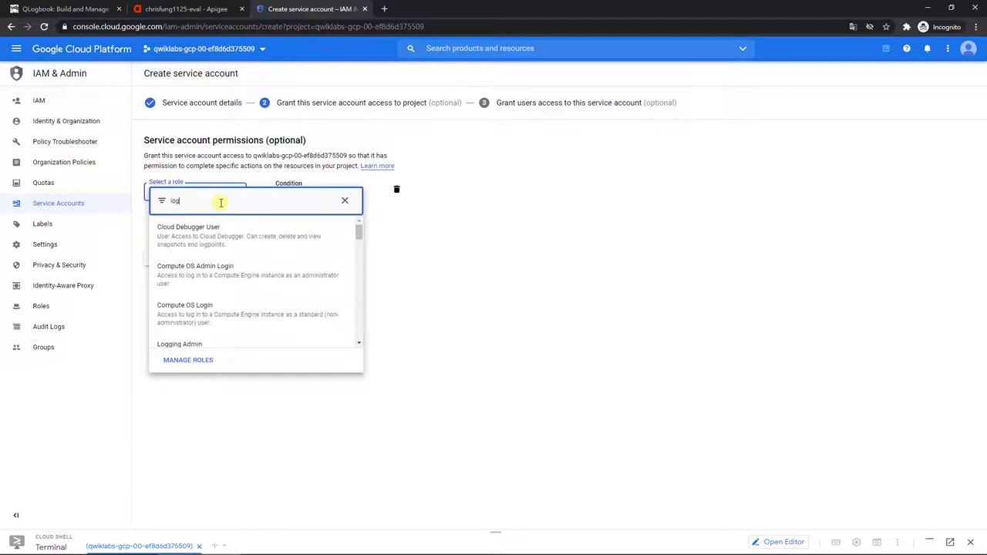
text(s)
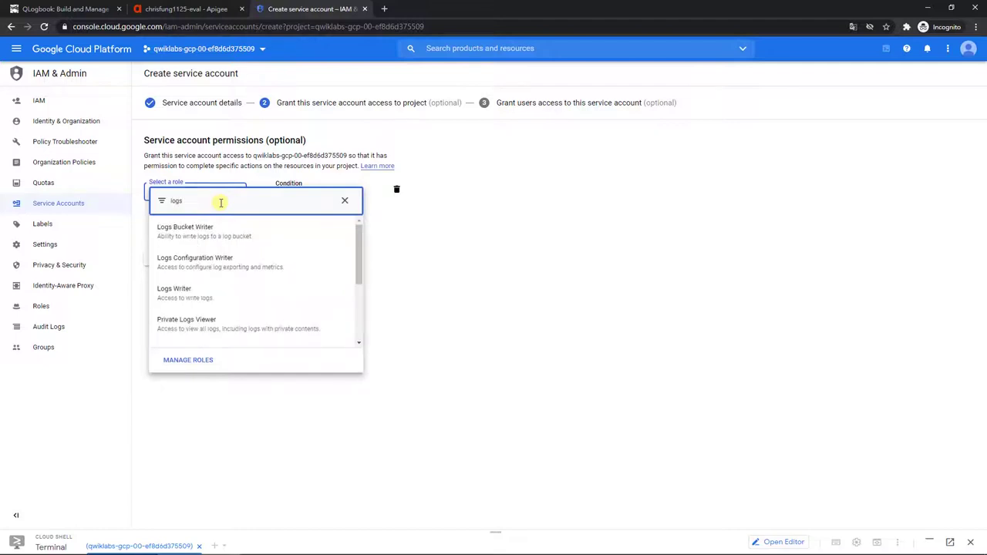
text( writer)
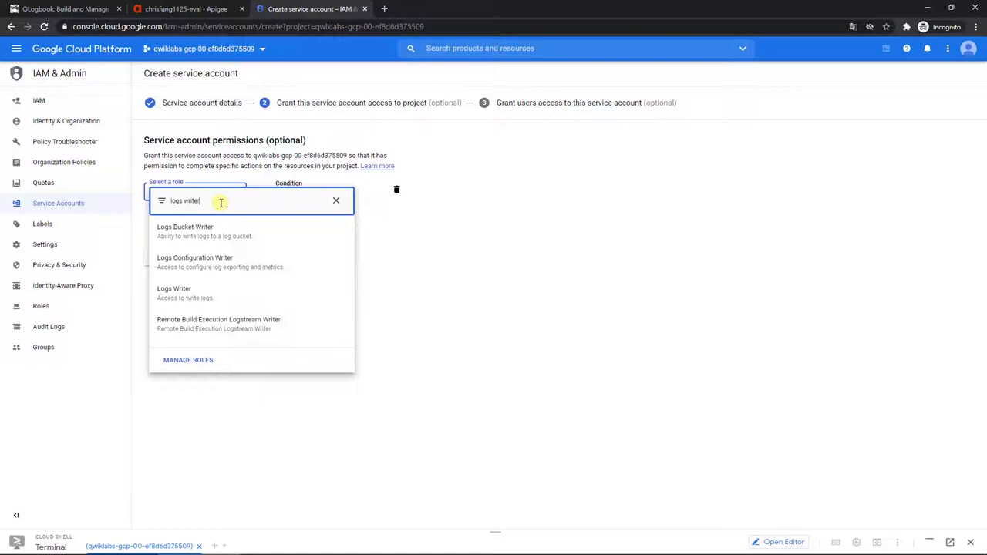
click(274, 289)
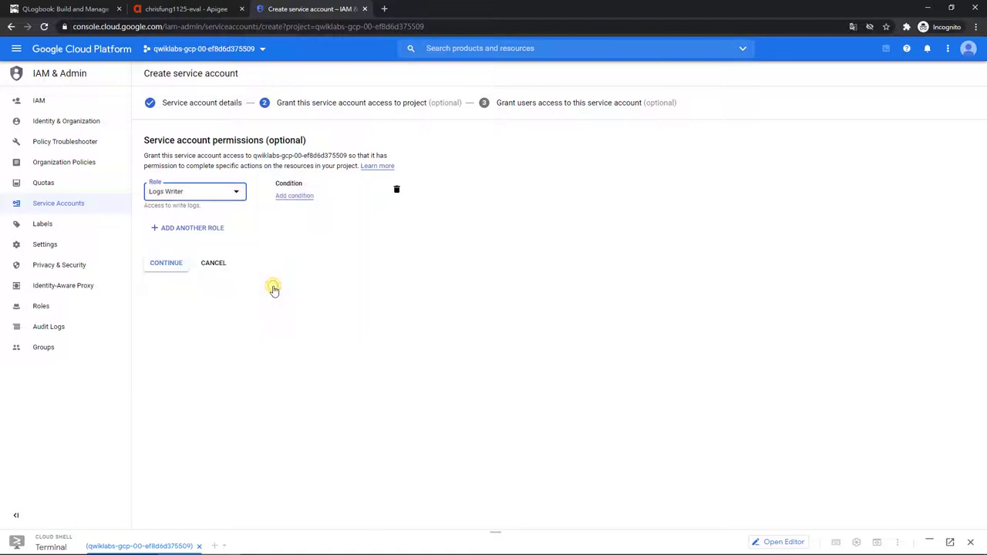
click(165, 264)
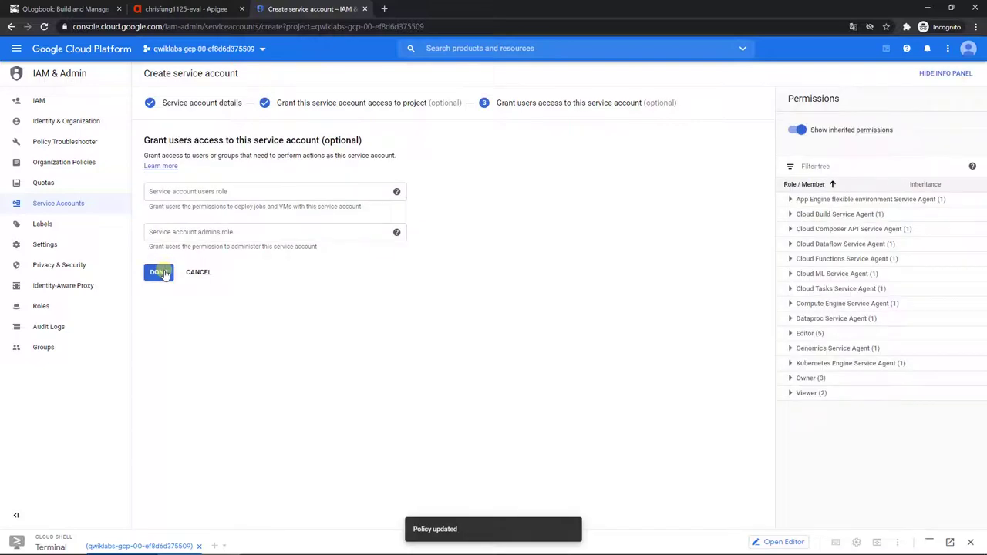
click(160, 273)
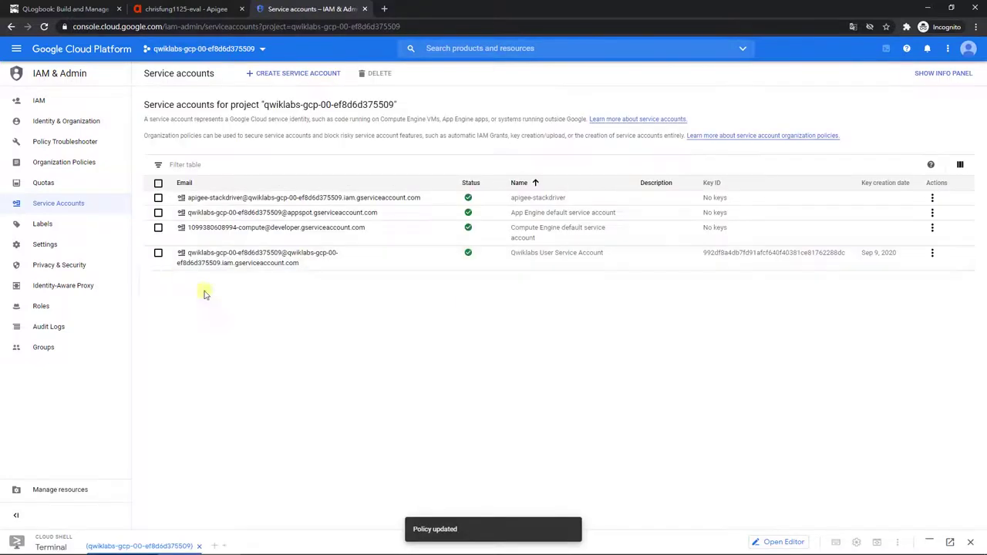
Step: Create and download a JSON private key for apigee-stackdriver
click(932, 197)
click(952, 249)
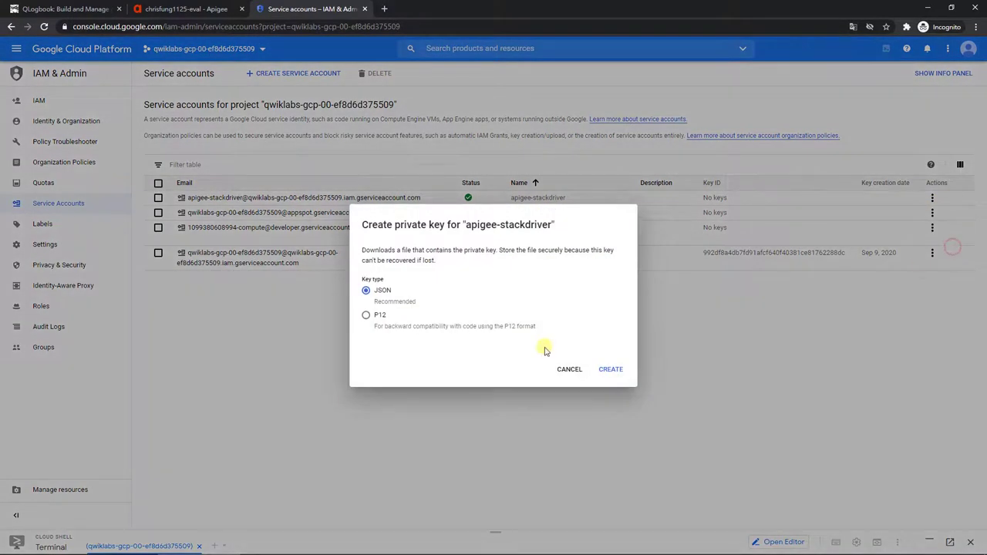
click(617, 372)
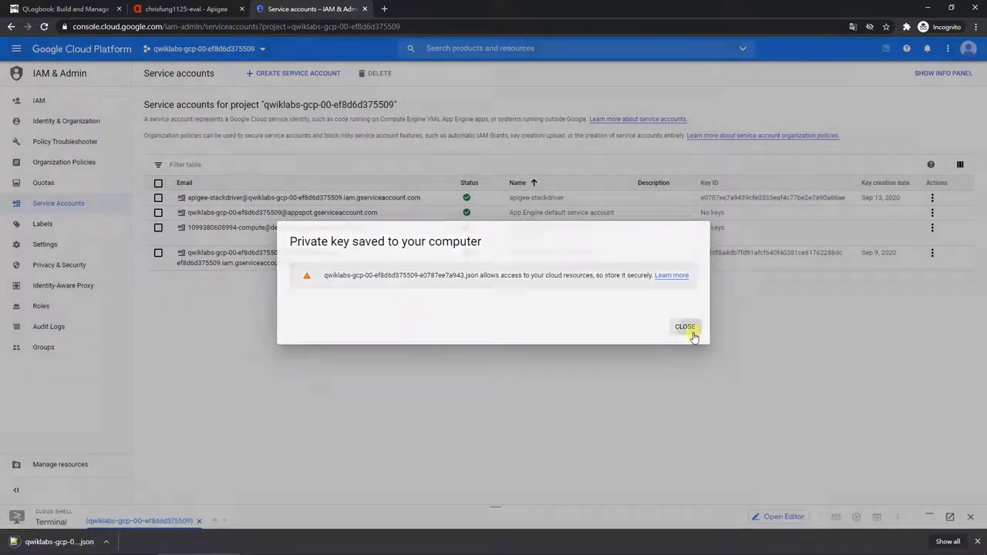
click(685, 327)
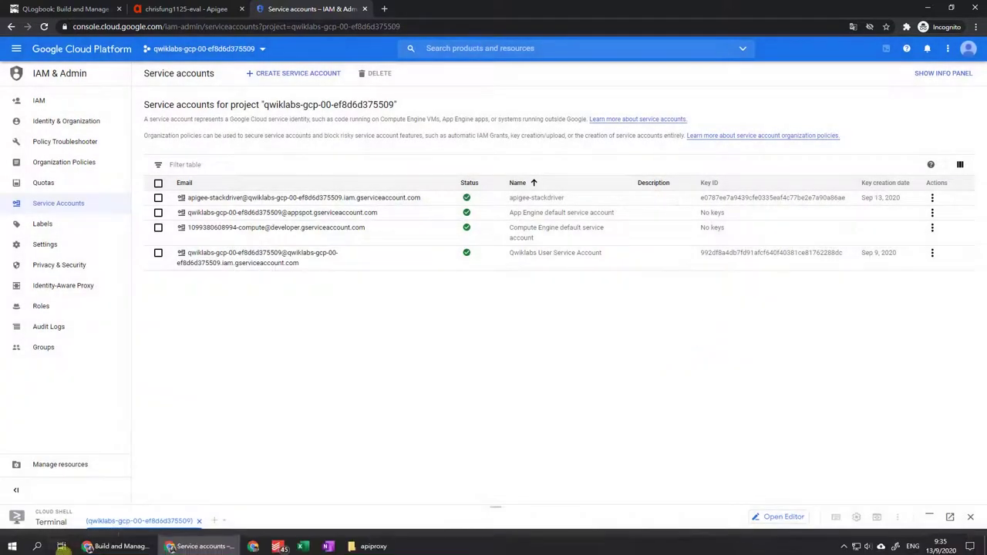
Step: Open the downloaded key file and select all of its text
click(73, 541)
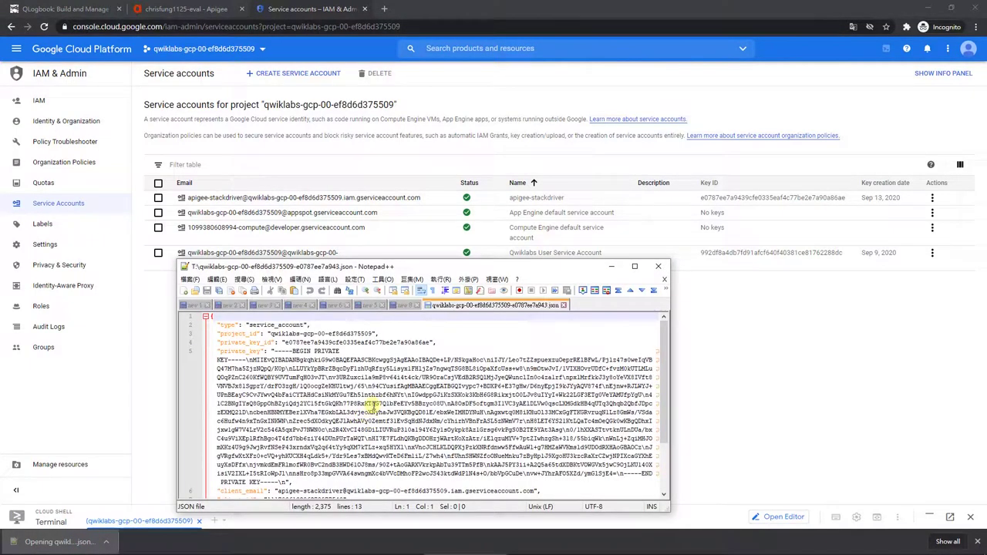
key(ctrl+a)
click(181, 9)
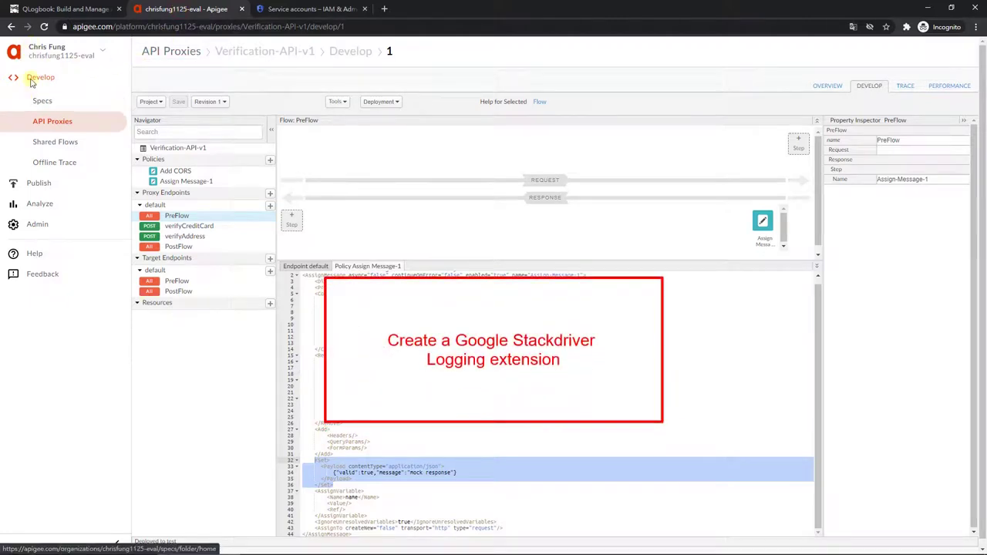
Step: Start adding a Google Stackdriver Logging extension from Admin > Extensions
click(39, 223)
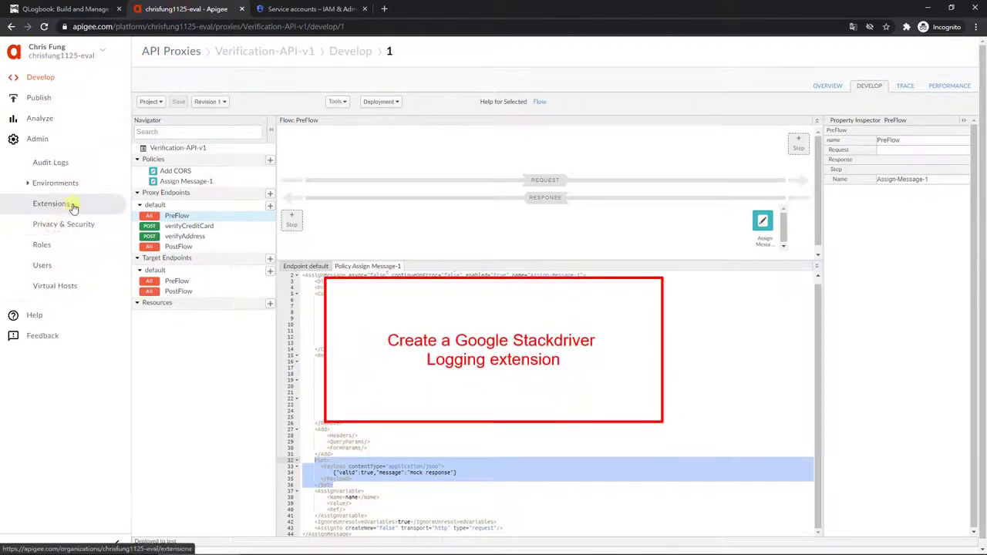
click(71, 206)
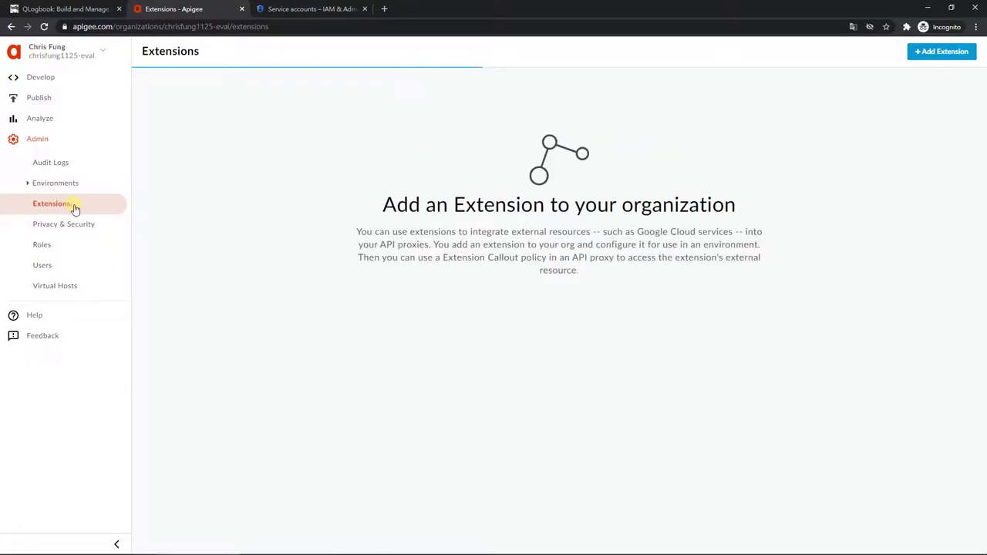
click(927, 57)
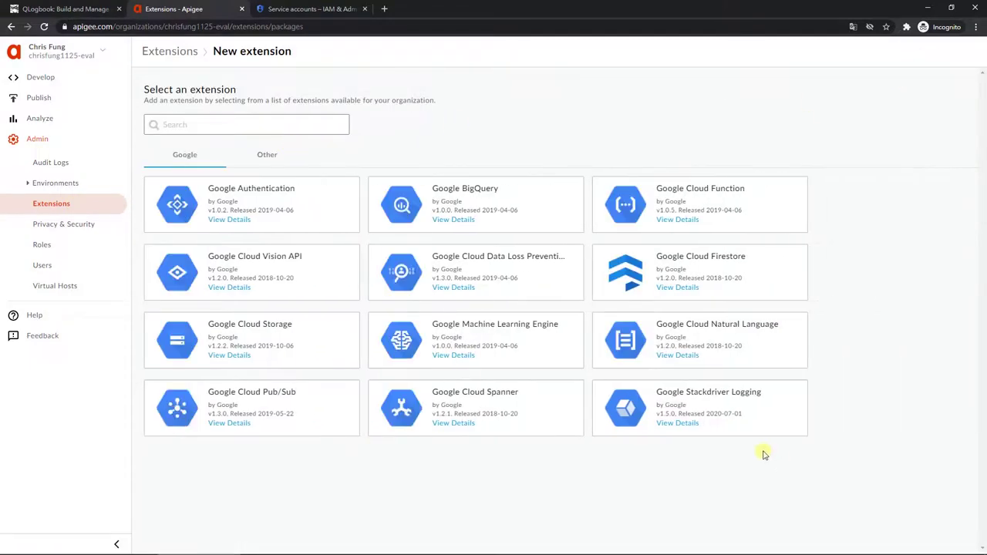
click(750, 416)
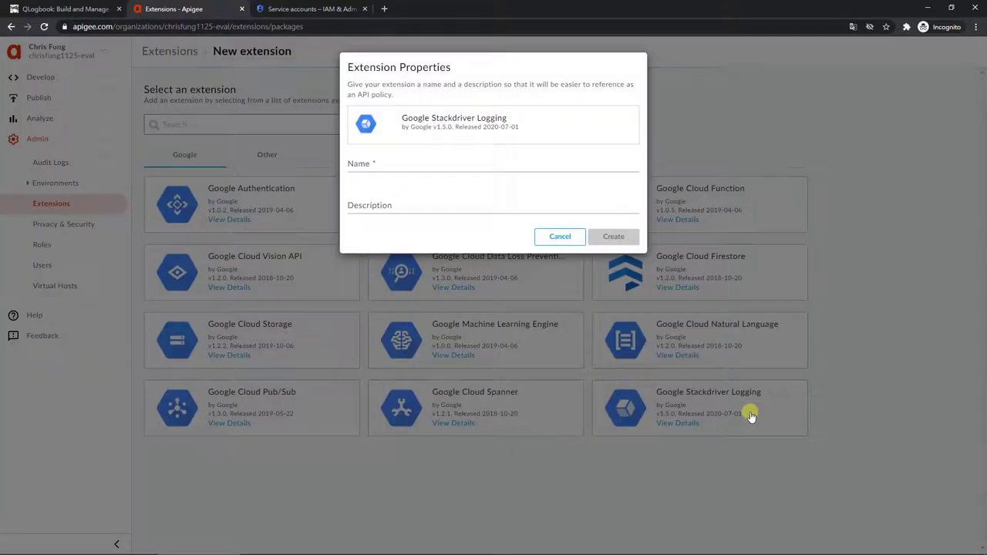
Step: Name the extension stackdriver-logging-extension and create it
click(502, 162)
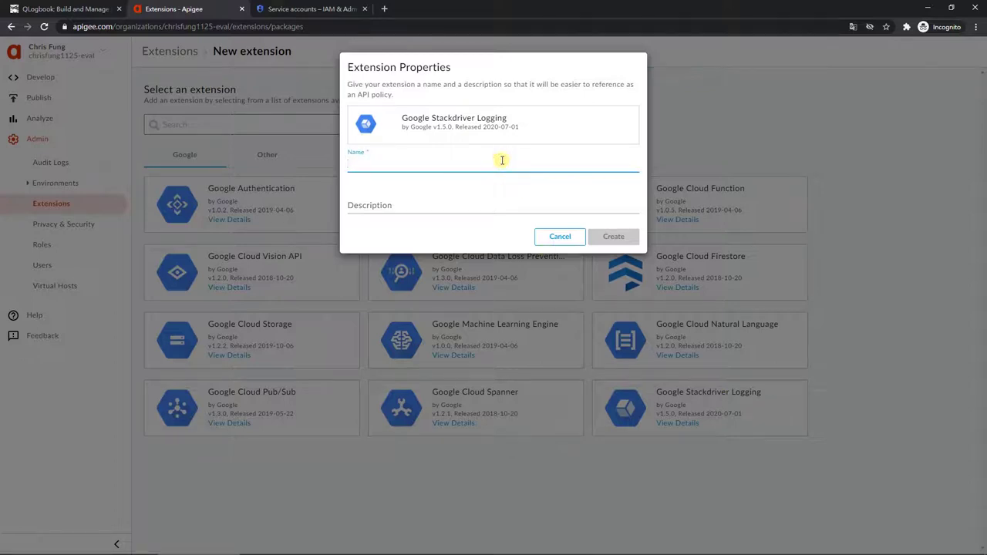
click(44, 9)
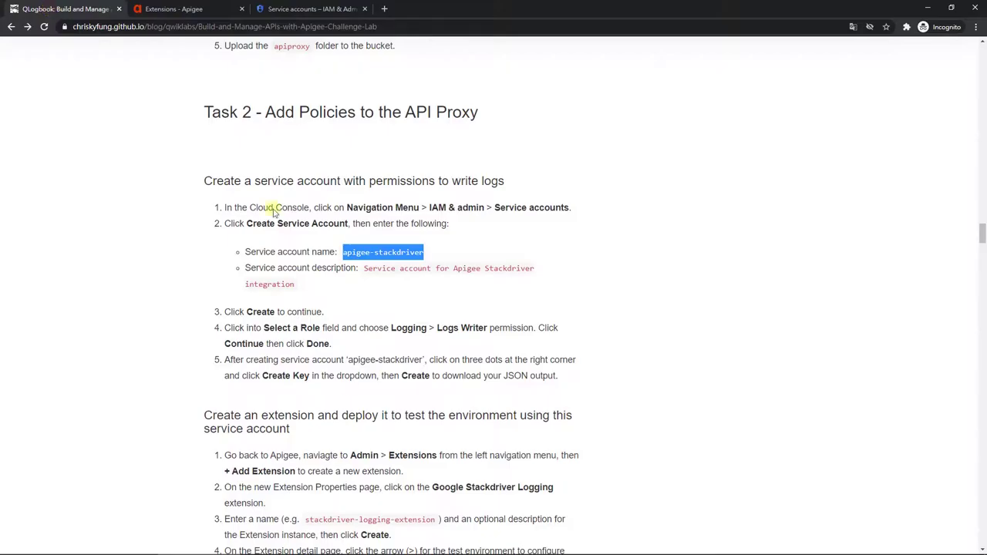
scroll(346, 380, down, 2)
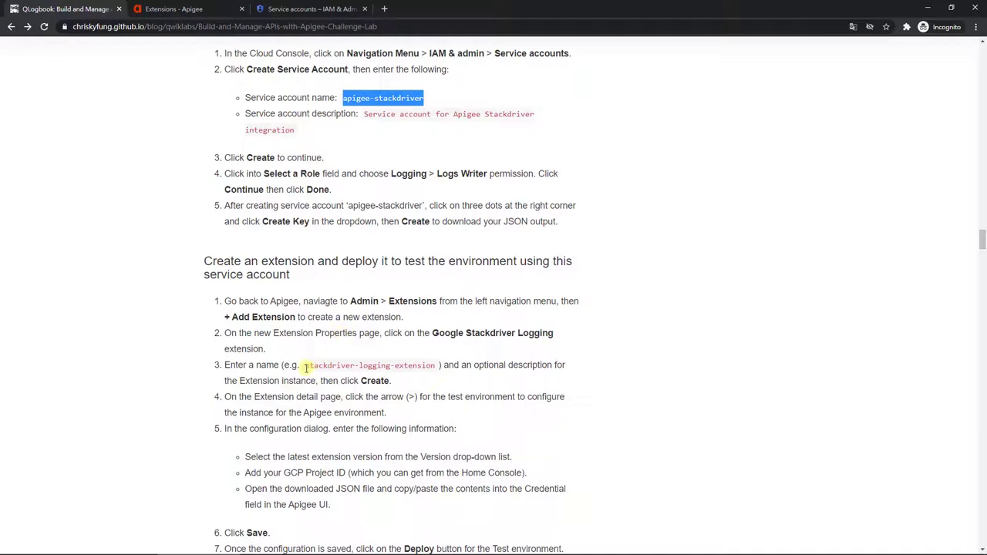
drag(306, 367, 440, 365)
key(ctrl+c)
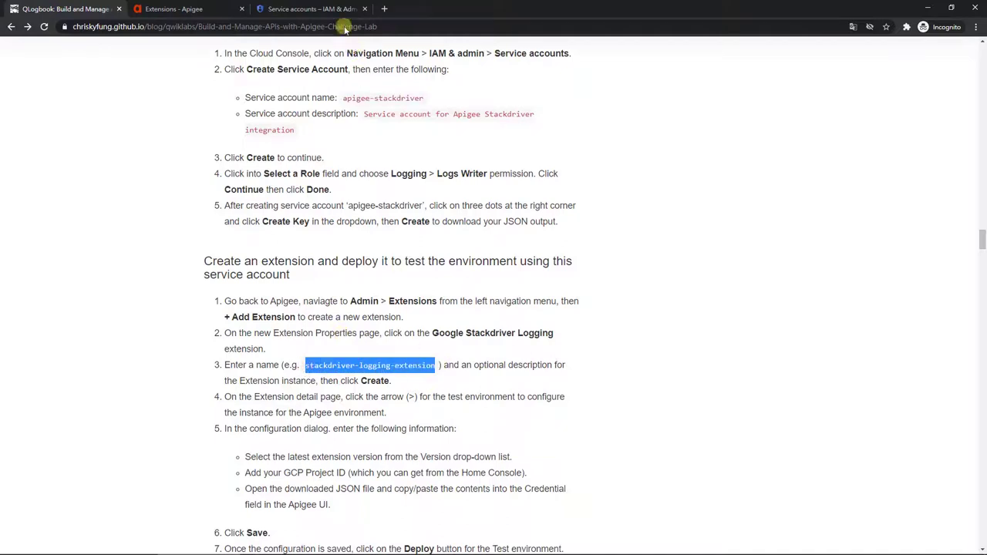
click(202, 9)
key(ctrl+v)
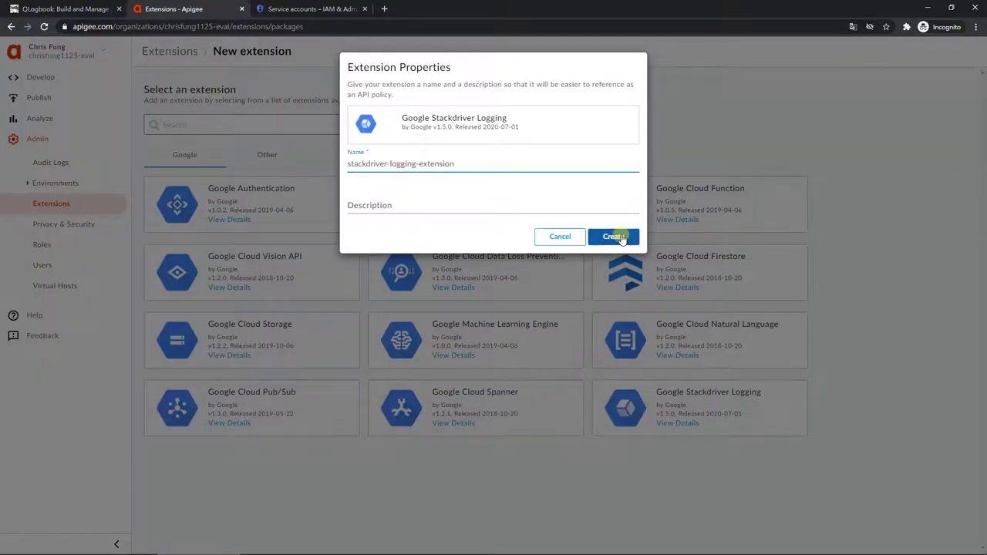
click(613, 237)
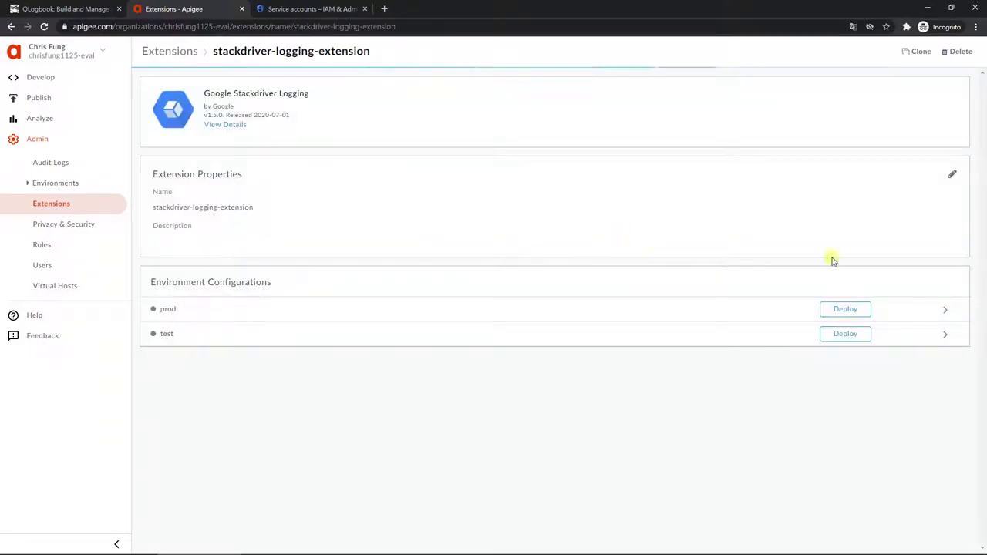
Step: Enter the lab's GCP project ID in the extension's test environment configuration
click(945, 334)
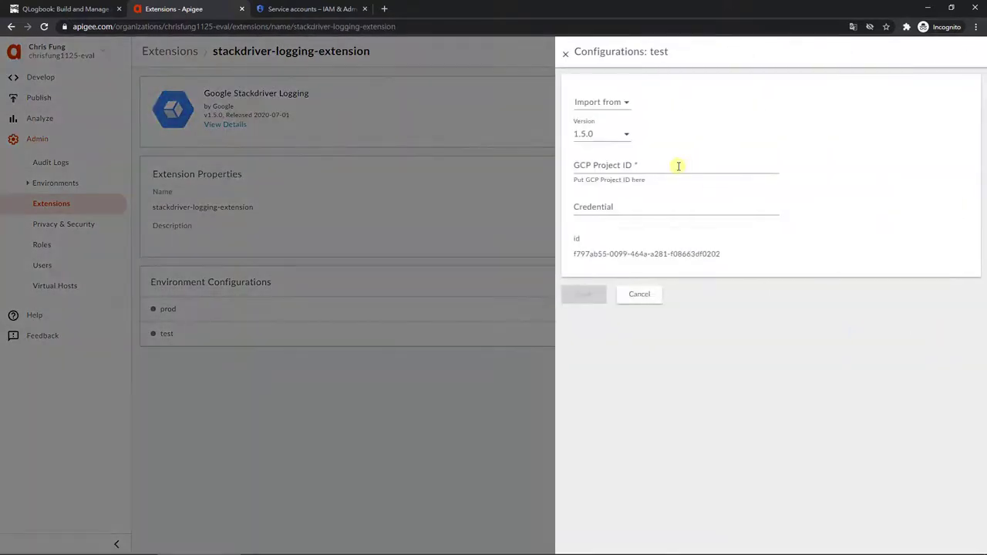
click(677, 166)
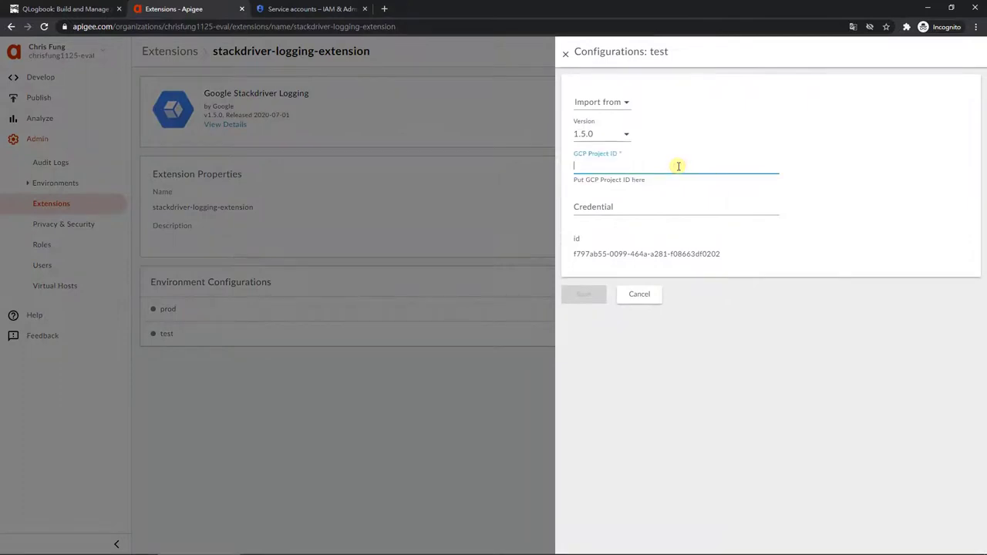
key(alt+Tab)
key(alt+Tab)
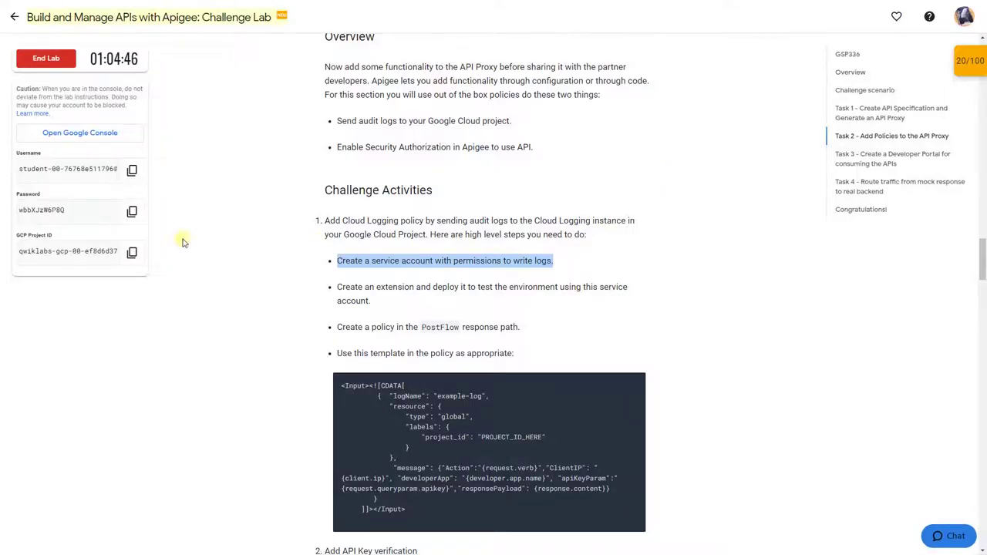
click(131, 253)
key(alt+Tab)
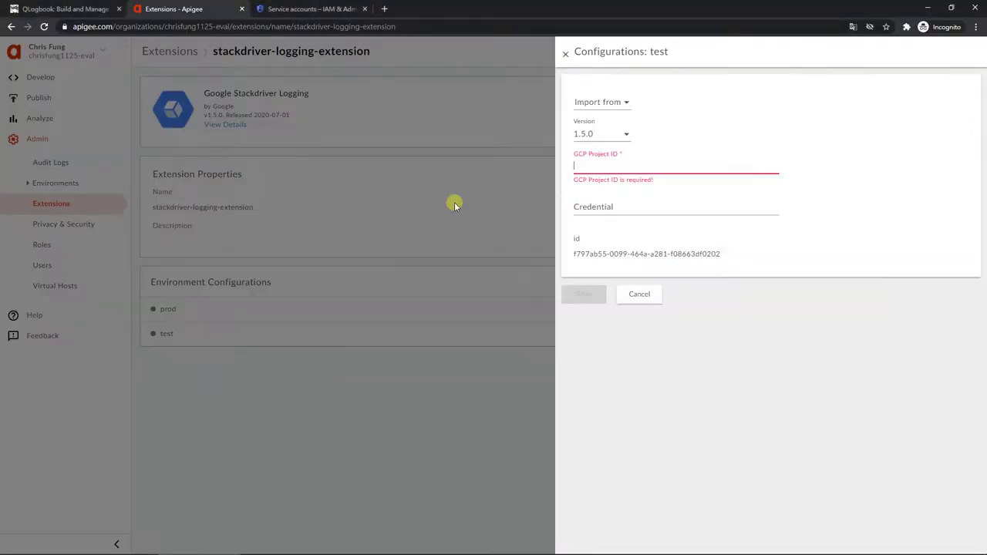
key(ctrl+v)
Step: Paste the JSON service account key as the credential, save, and deploy to test
key(alt+Tab)
key(alt+Tab)
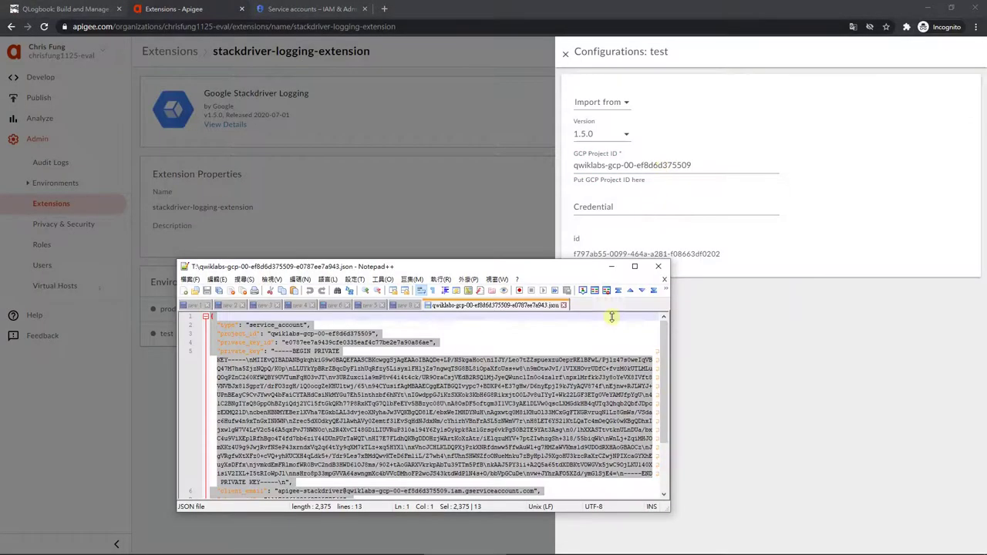
key(ctrl+a)
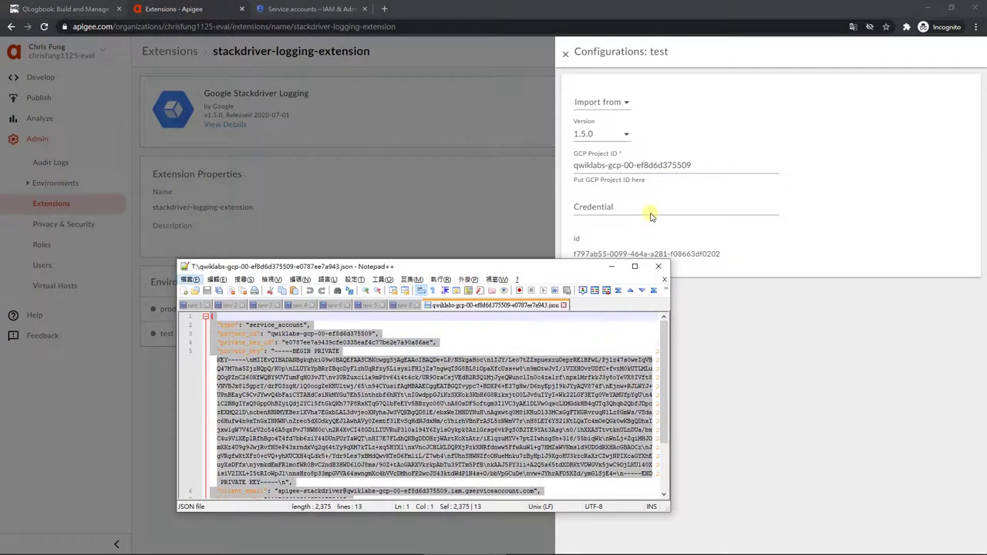
click(653, 207)
key(ctrl+v)
scroll(905, 326, down, 5)
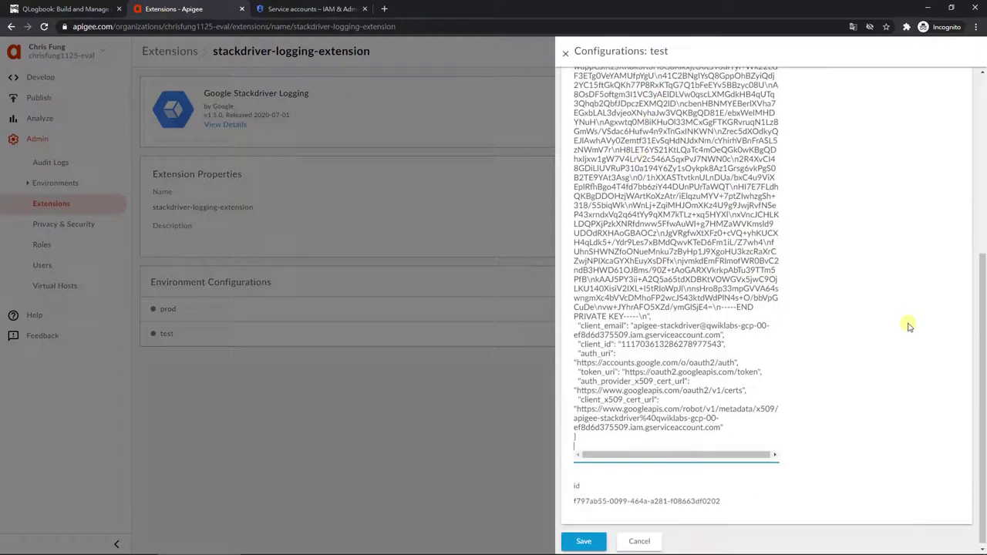
click(580, 536)
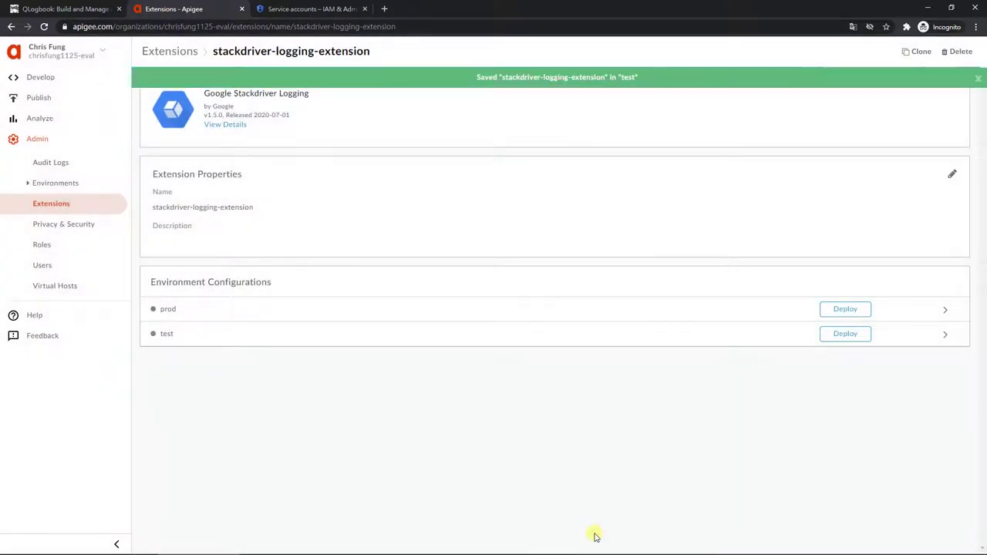
click(863, 343)
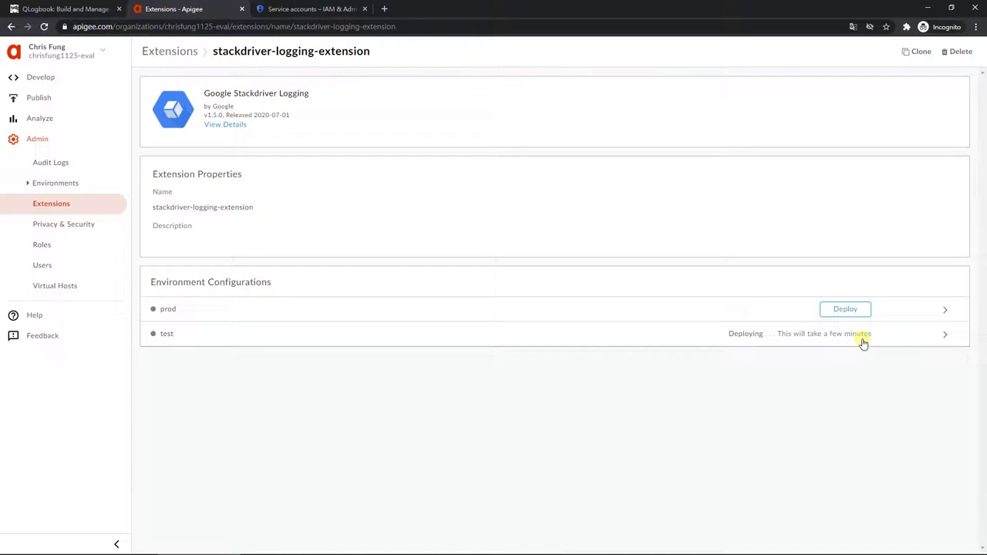
Step: Score the service account checkpoint in Qwiklabs, earning 25/25
key(alt+Tab)
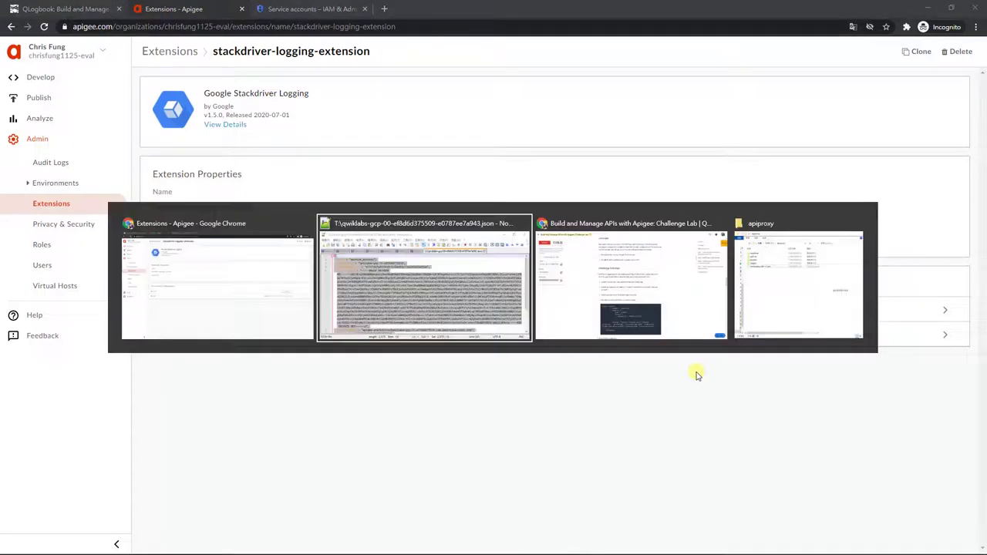
key(alt+Tab)
click(972, 62)
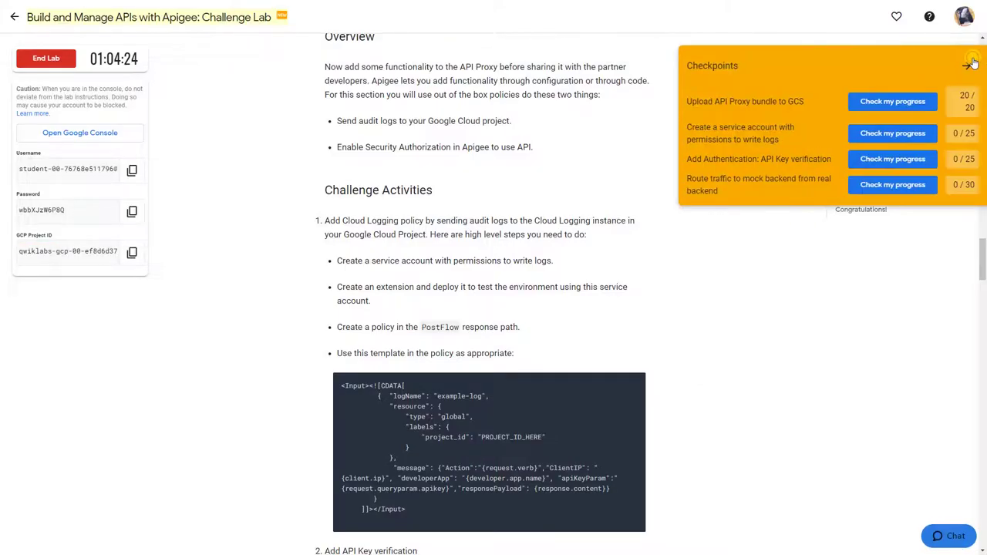
click(890, 135)
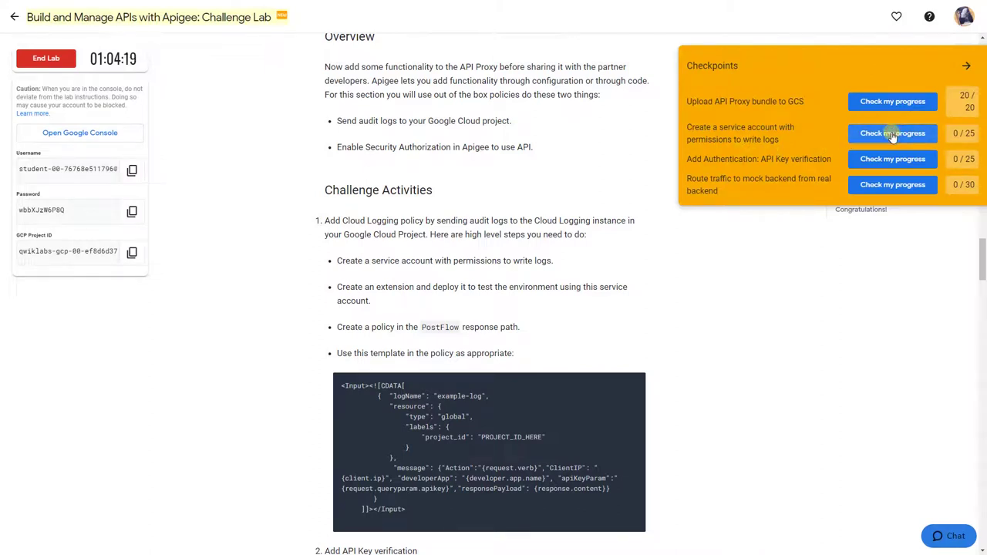
click(585, 67)
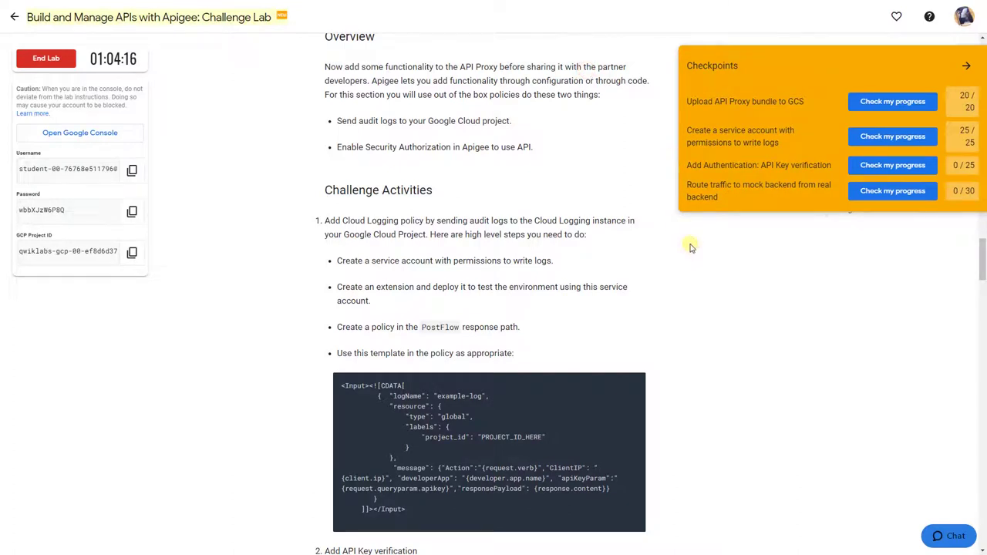
Step: Close the JSON key file and return to the Apigee extensions window
key(alt+Tab)
key(alt+Tab)
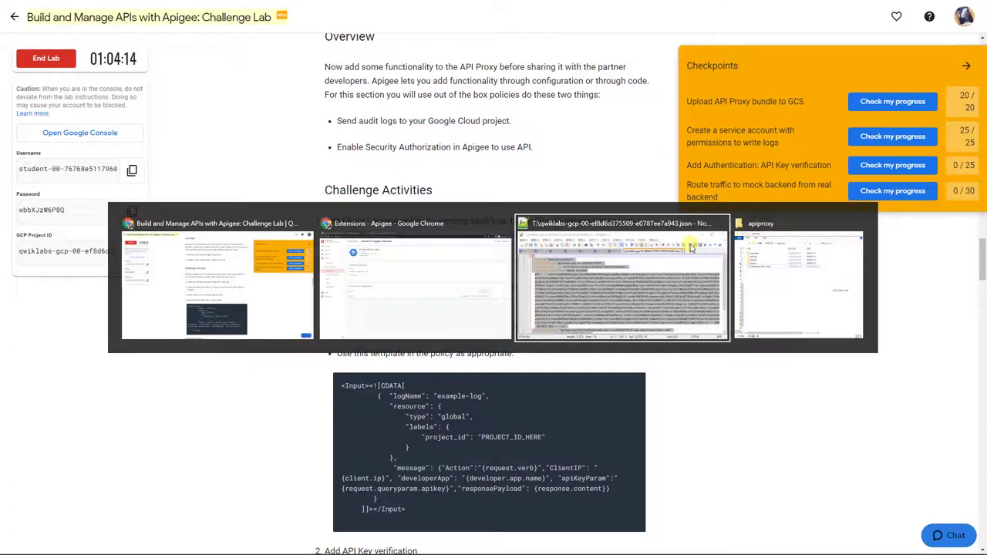
click(660, 268)
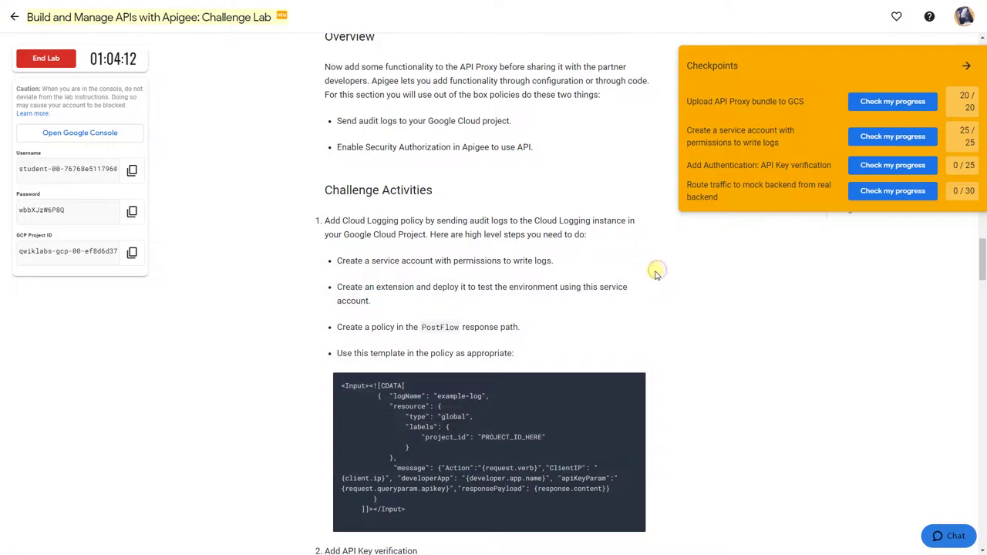
key(alt+Tab)
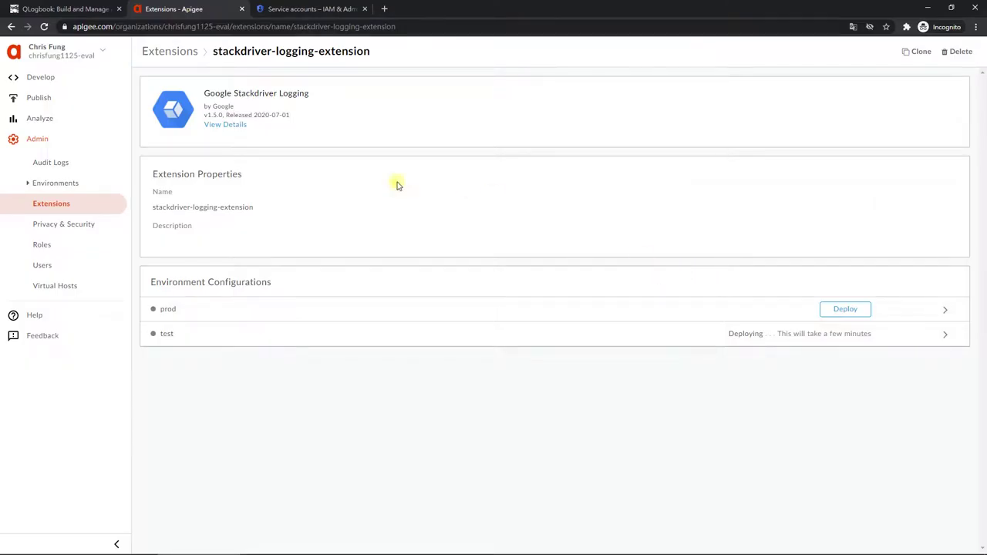
Step: Open the Verification-API-v1 proxy's Develop view from the API Proxies list
click(94, 82)
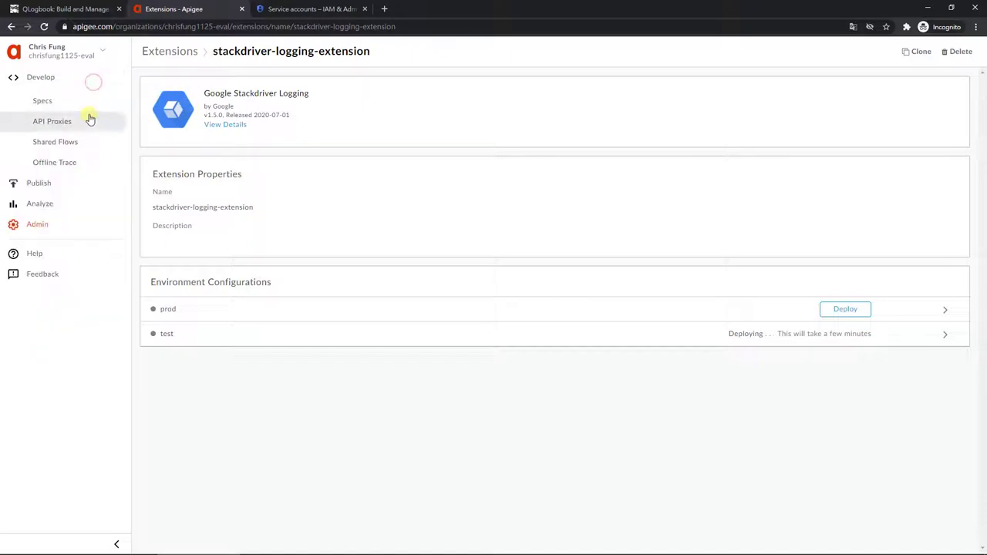
ctrl+click(91, 121)
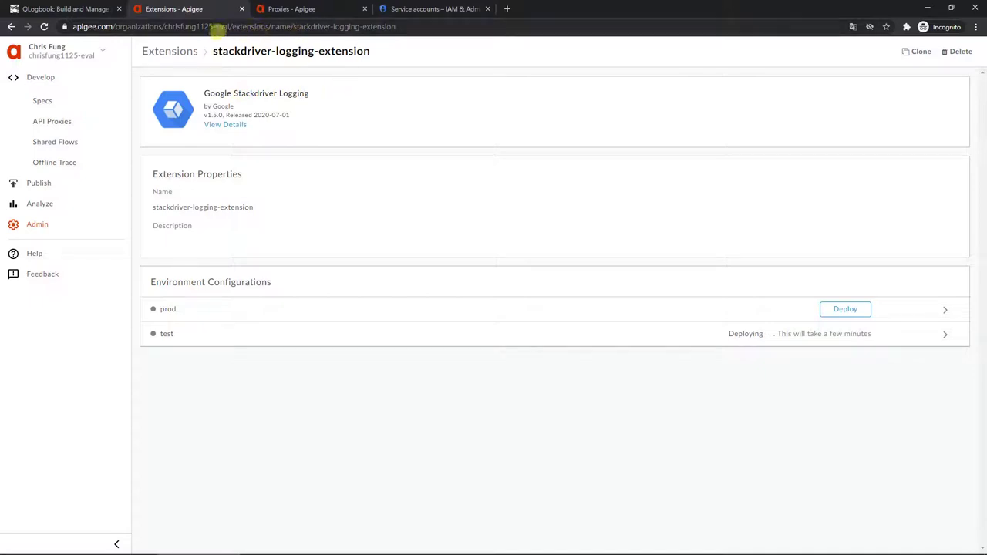
click(275, 9)
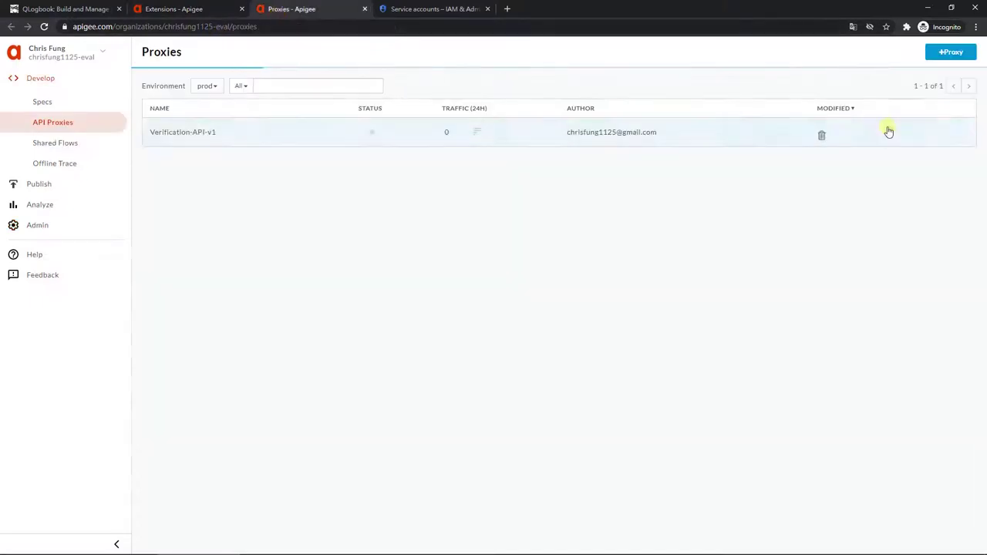
click(192, 133)
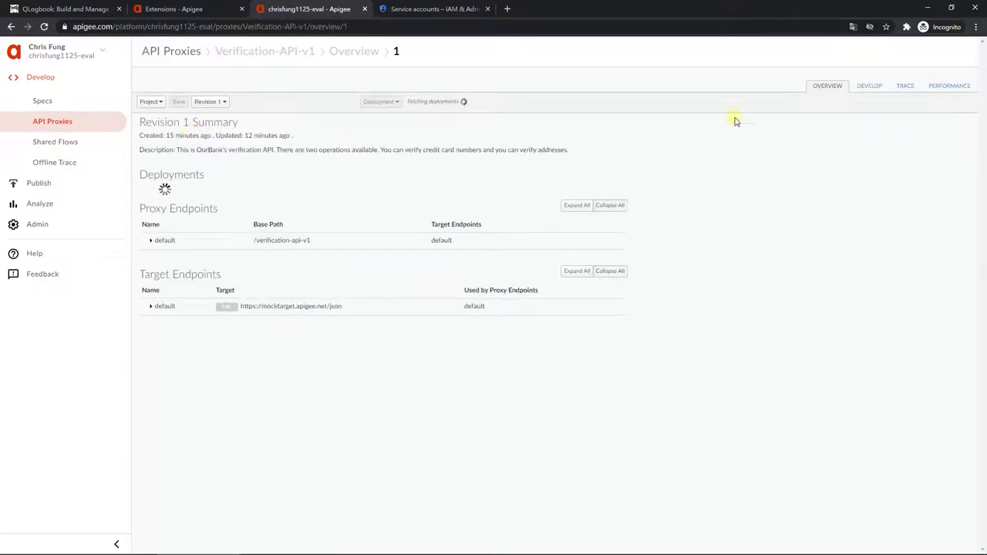
click(869, 86)
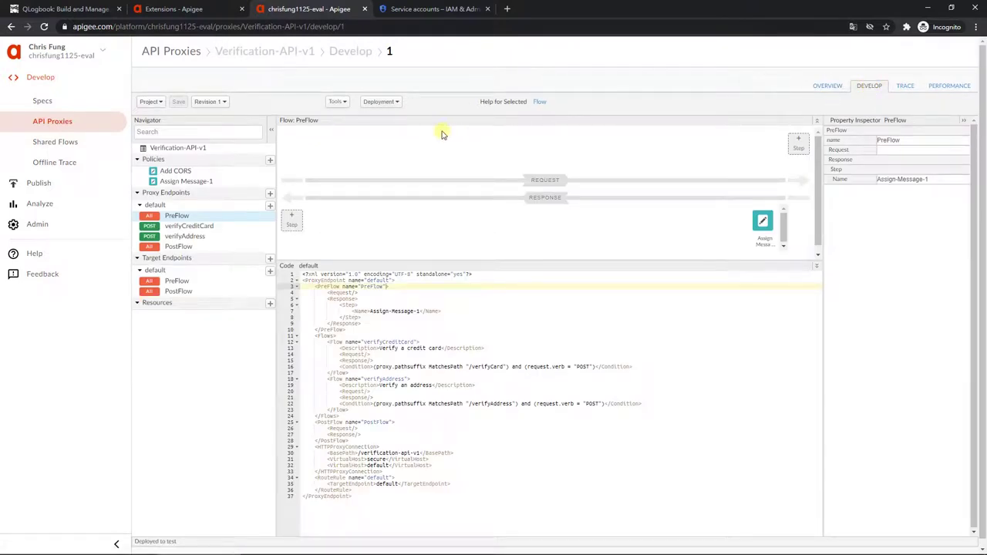
Step: Review the lab steps on creating the extension and adding the PostFlow policy
key(alt+Tab)
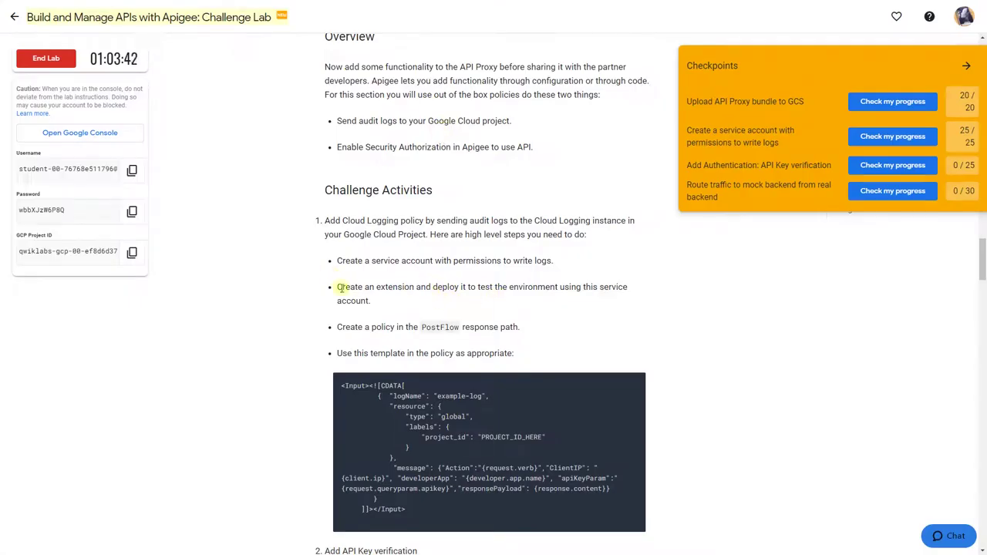
drag(337, 288, 387, 302)
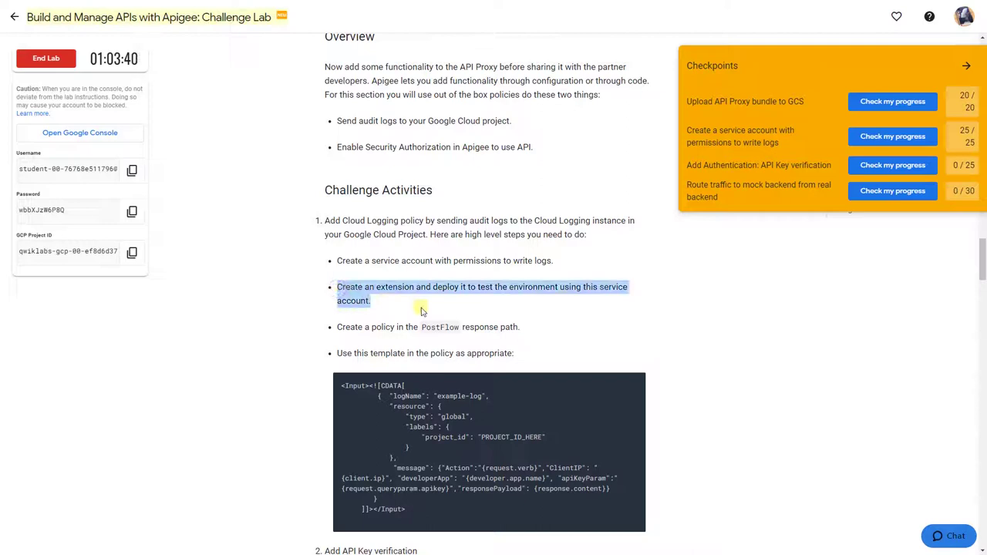
click(522, 308)
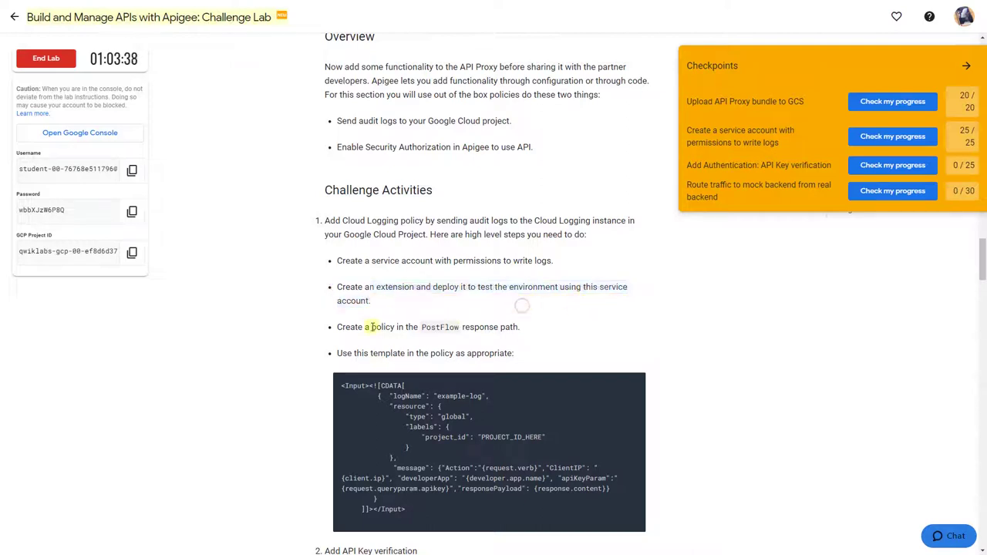
drag(335, 327, 550, 337)
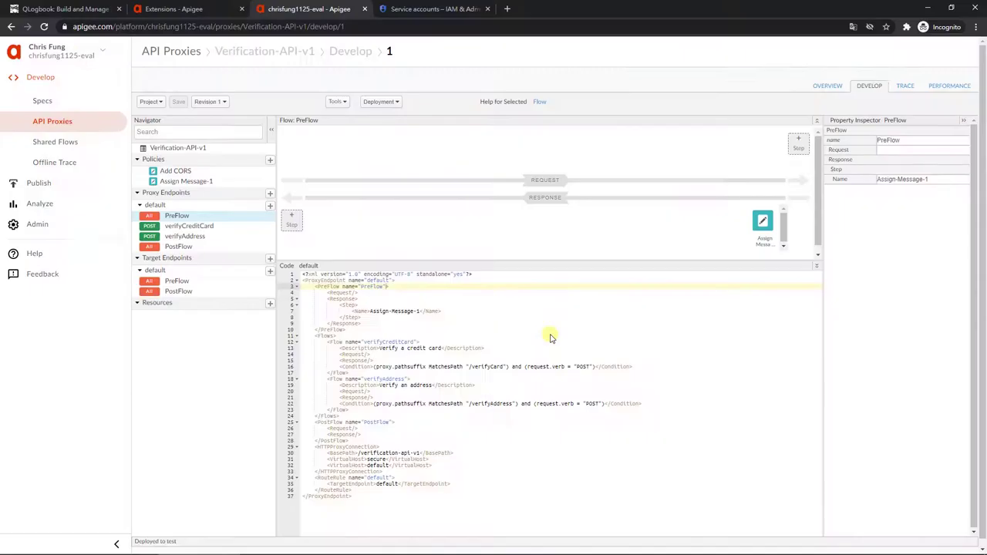
click(93, 9)
scroll(529, 196, down, 1)
scroll(509, 200, down, 10)
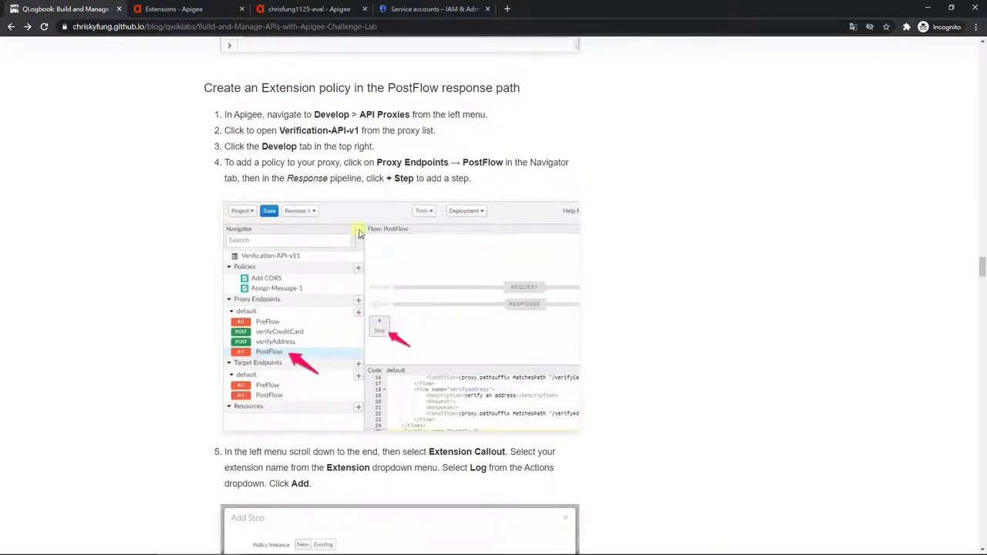
scroll(423, 374, down, 5)
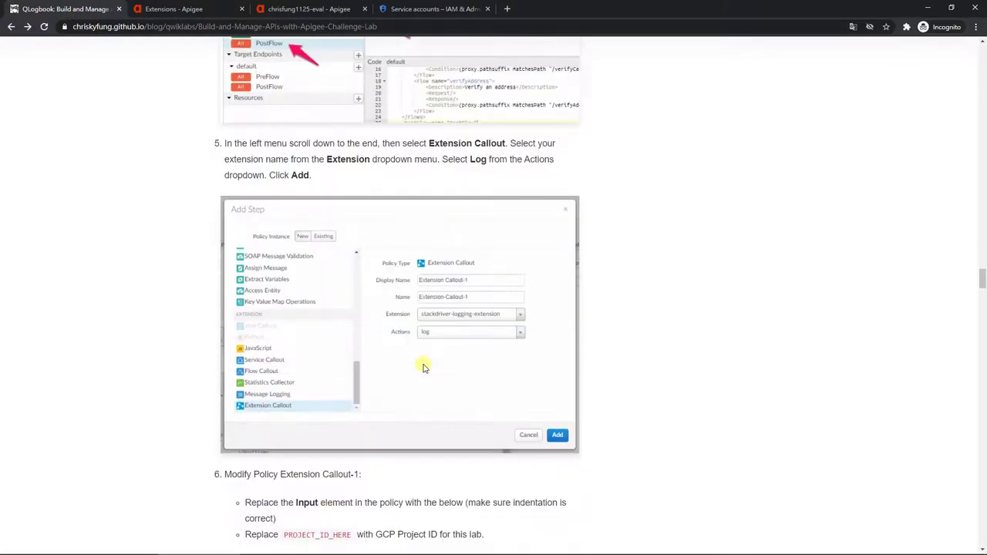
scroll(423, 367, down, 1)
scroll(423, 367, down, 1)
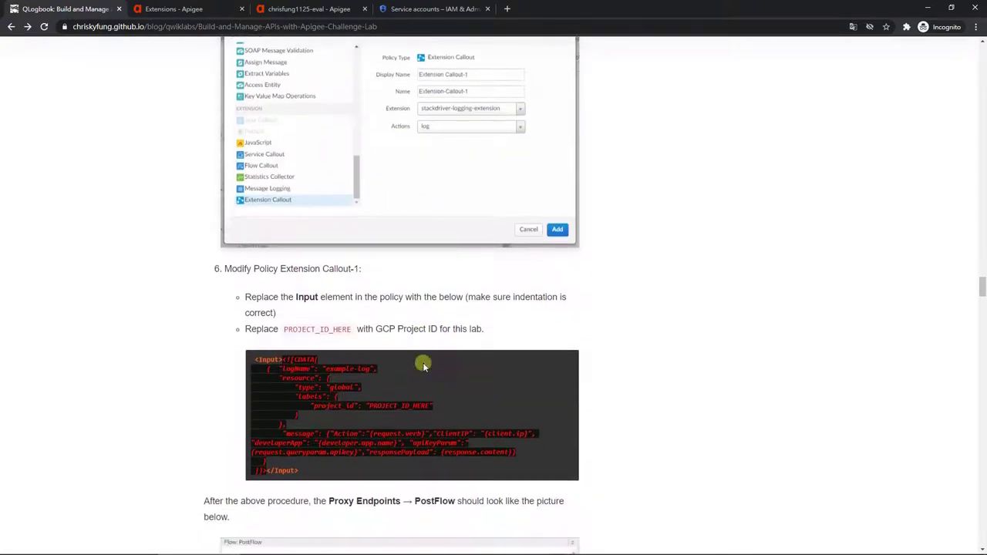
click(322, 14)
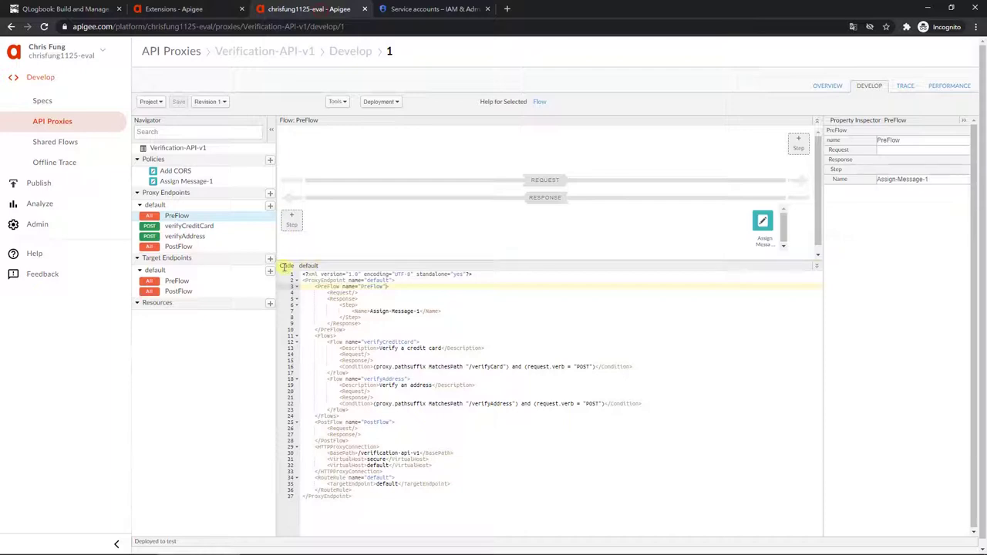
Step: Try an Extension Callout step in PostFlow, cancel, and confirm the extension's test deployment
click(236, 246)
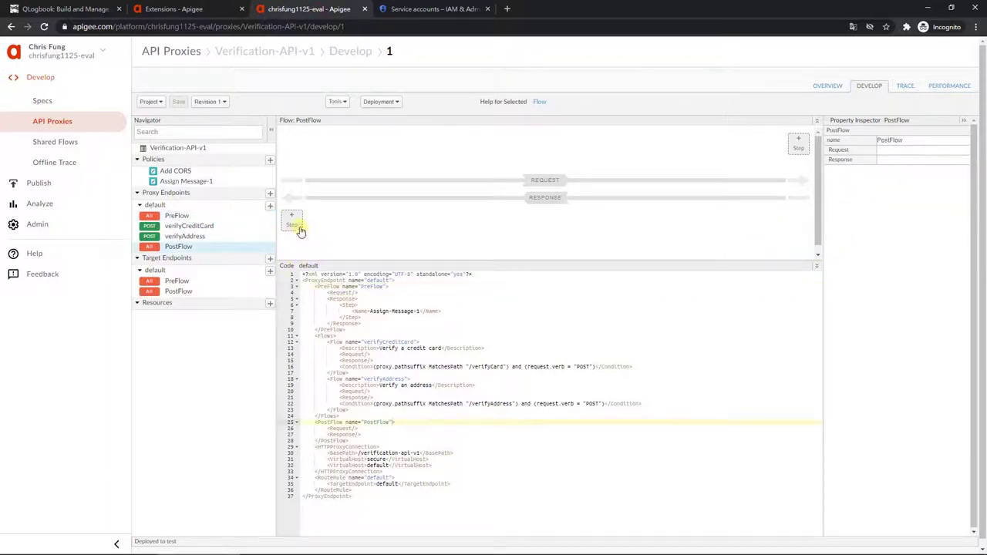
click(292, 223)
drag(448, 220, 434, 359)
click(421, 355)
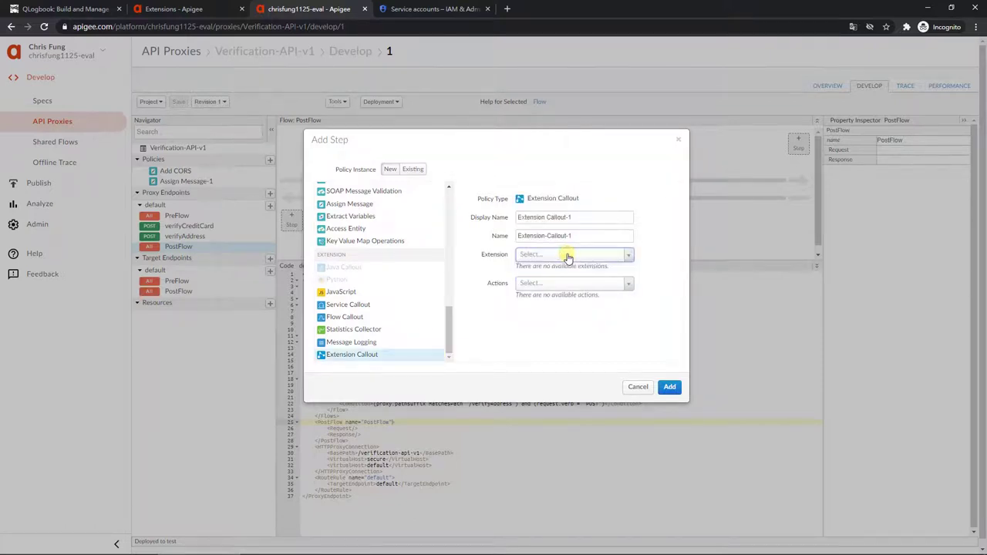
click(637, 387)
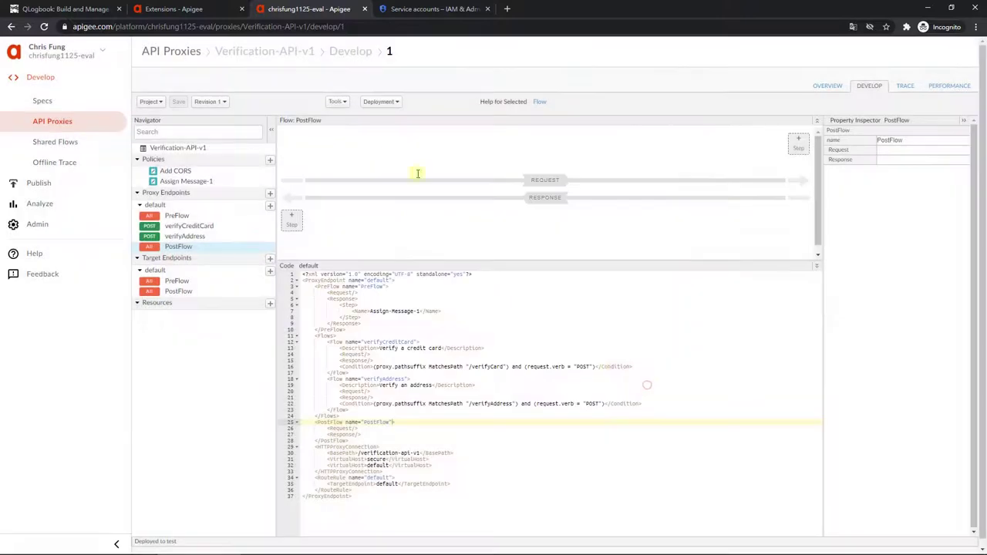
click(188, 10)
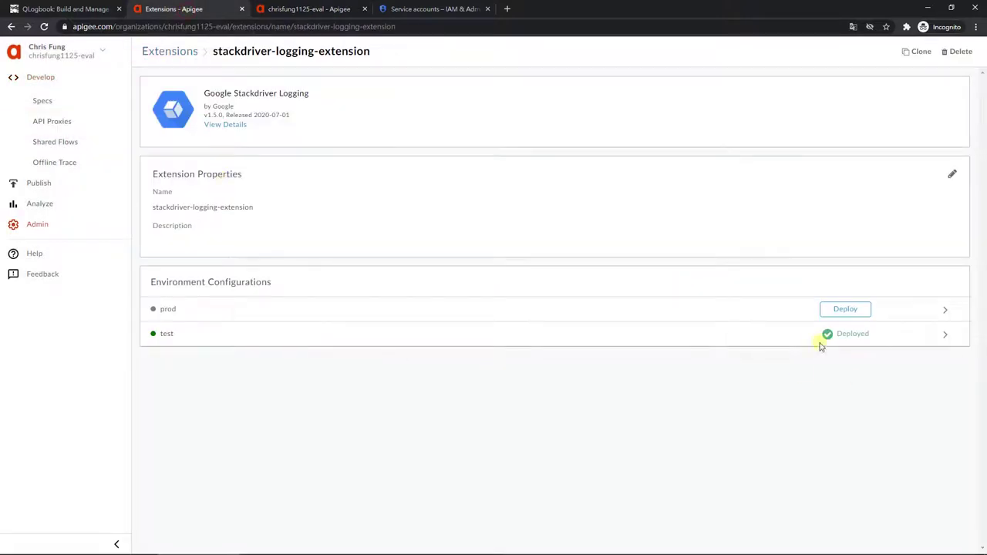
click(297, 10)
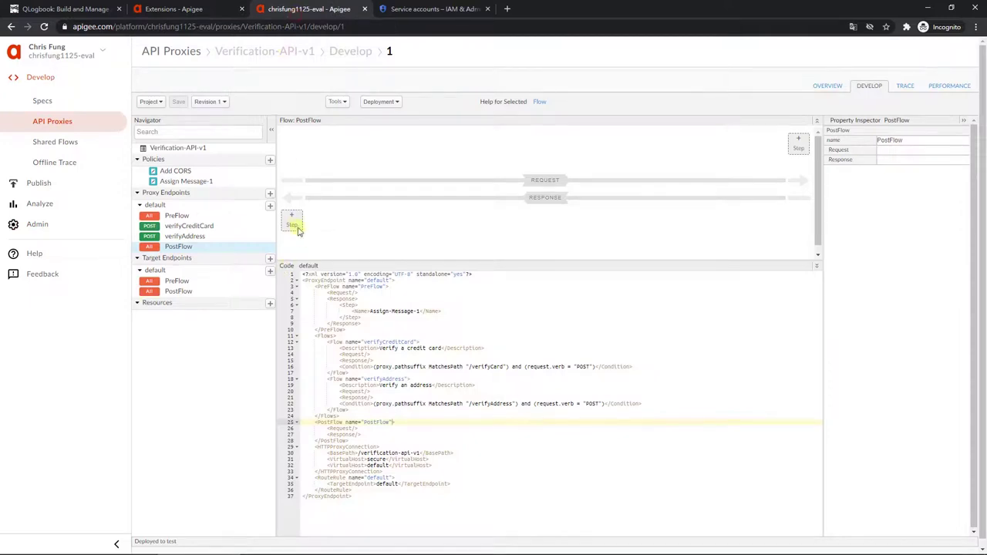
Step: Add an Extension Callout step to the PostFlow response using stackdriver-logging-extension's log action
click(297, 229)
scroll(447, 311, down, 5)
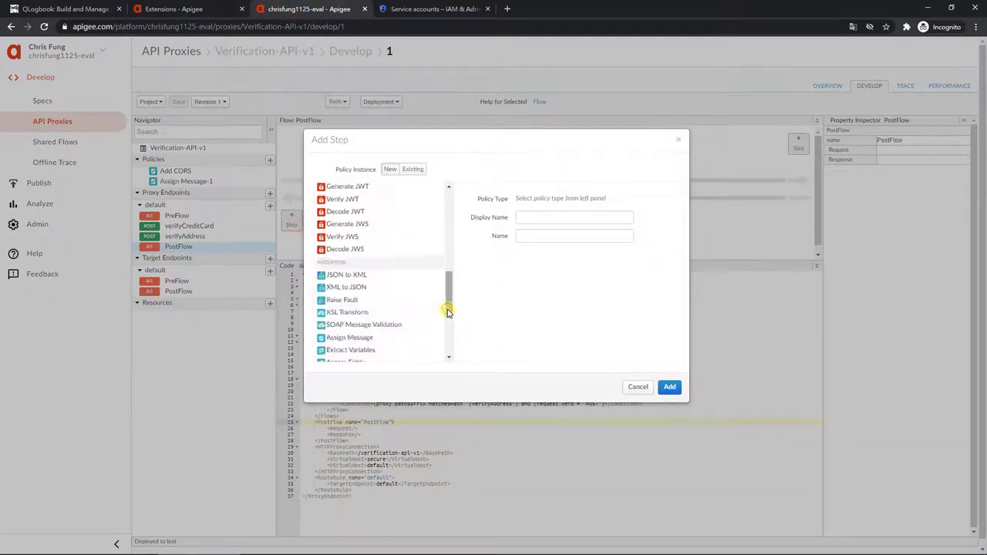
drag(447, 310, 449, 363)
click(406, 355)
click(577, 262)
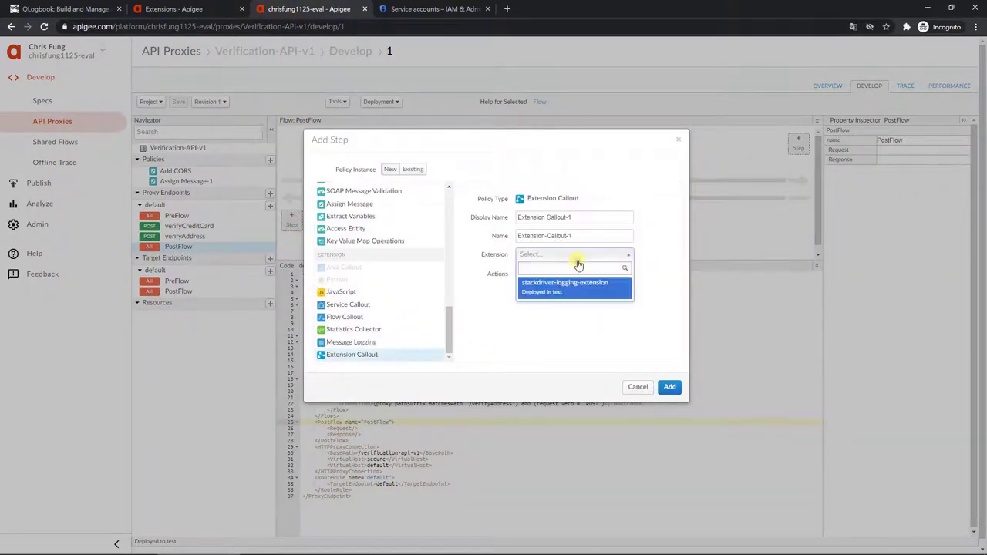
click(580, 287)
click(576, 276)
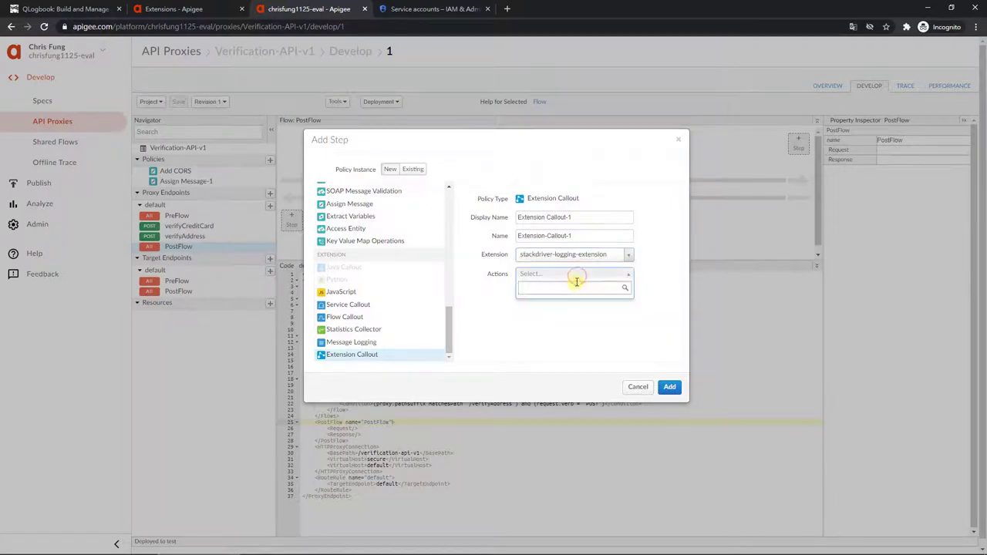
click(575, 276)
click(577, 303)
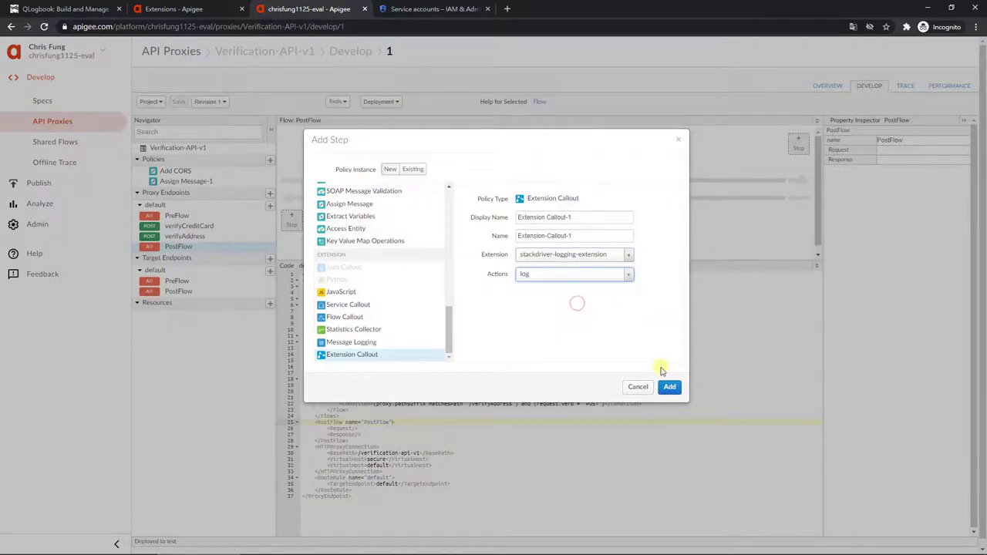
click(669, 386)
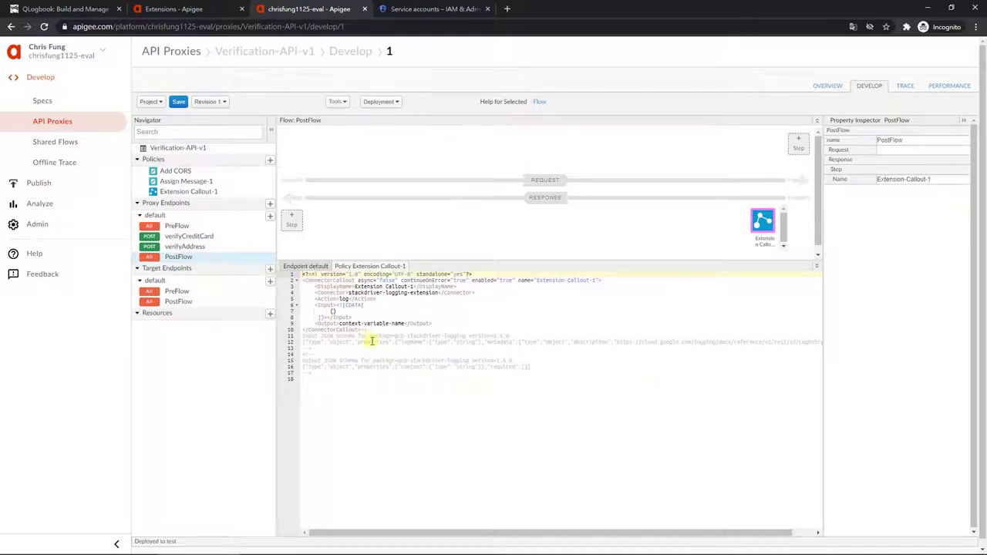
Step: Replace the policy's Input CDATA block with the lab's logging template and delete blank line 17
drag(382, 319, 280, 302)
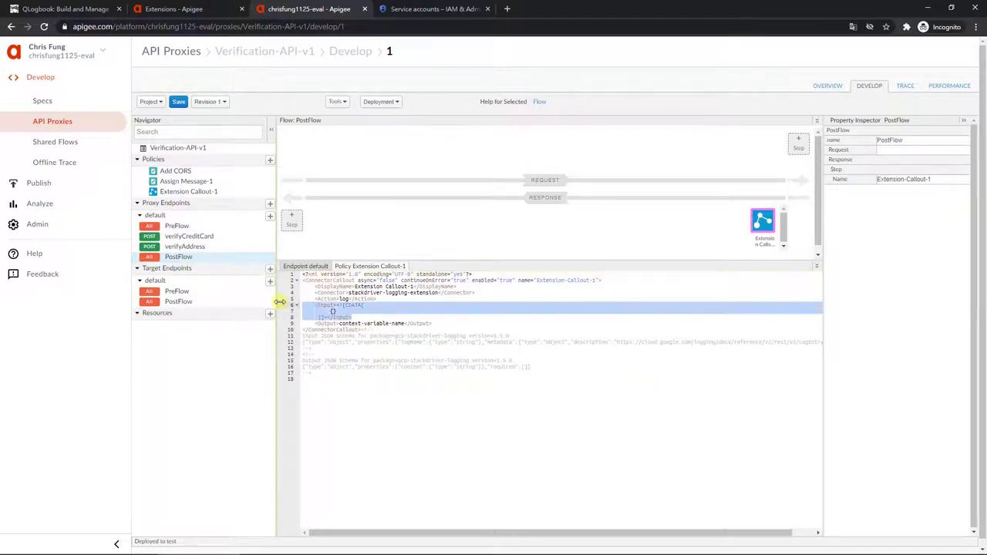
key(alt+Tab)
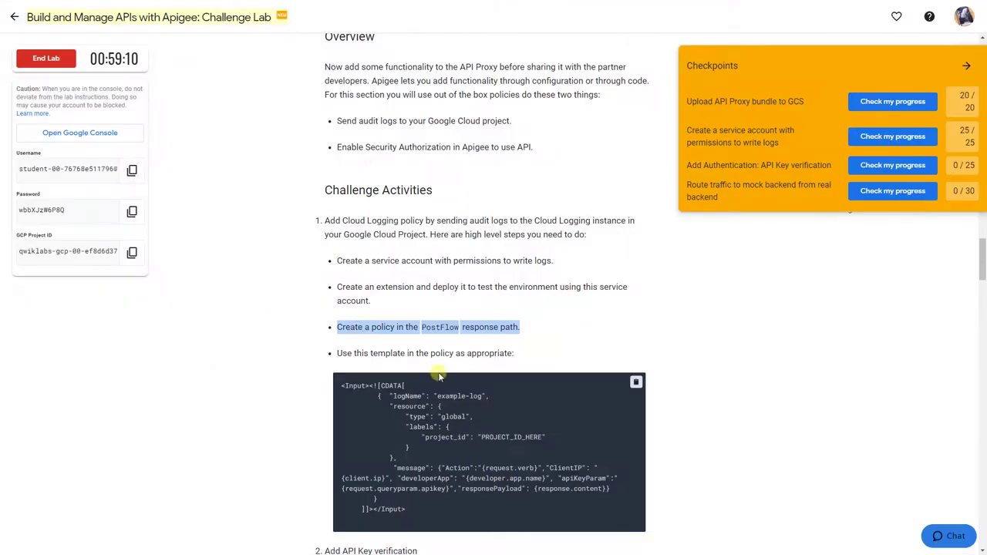
scroll(438, 375, down, 2)
click(634, 229)
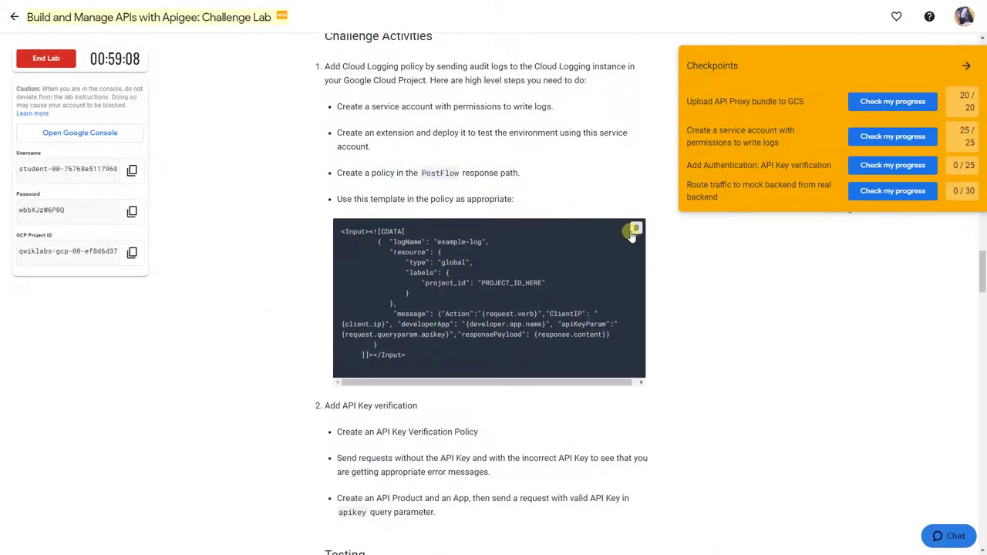
key(alt+Tab)
key(ctrl+v)
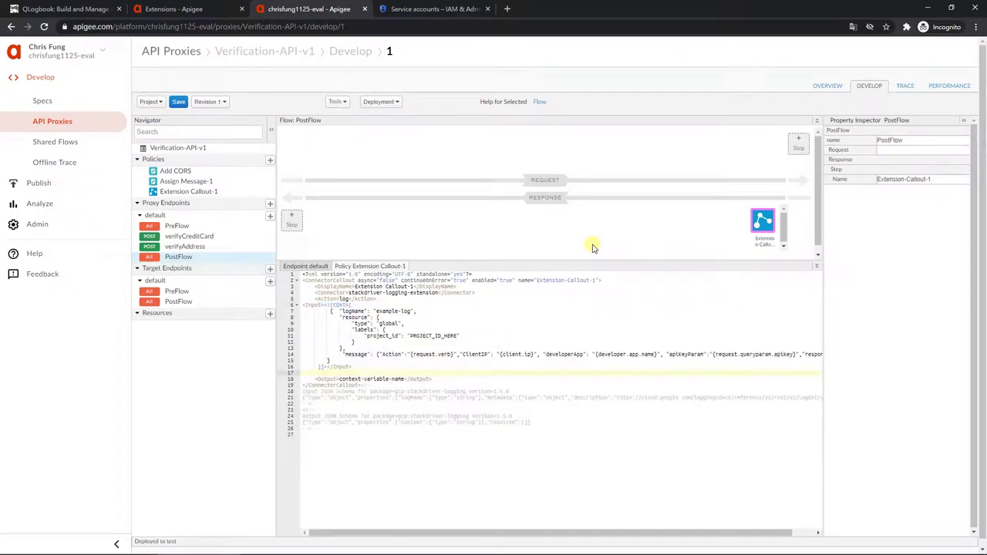
click(303, 309)
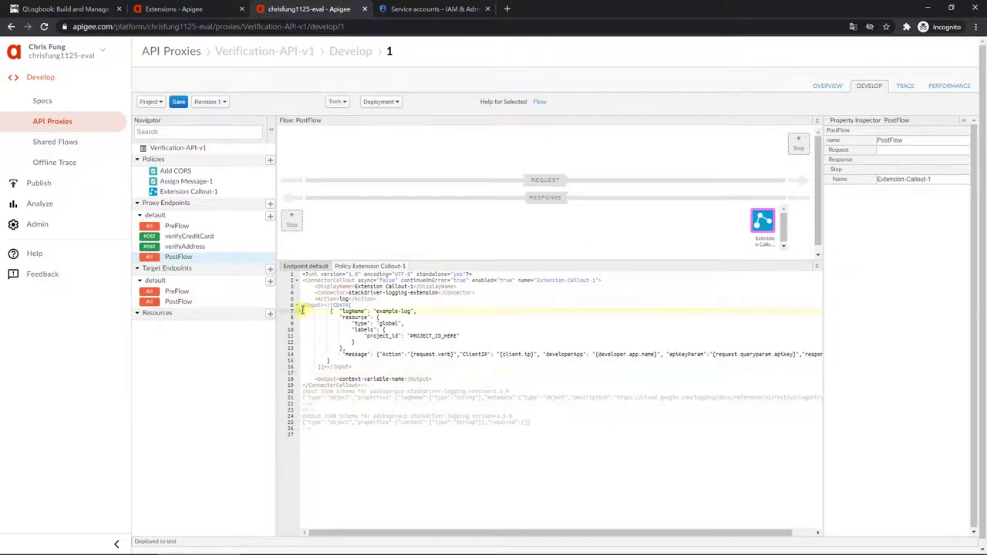
key(Up)
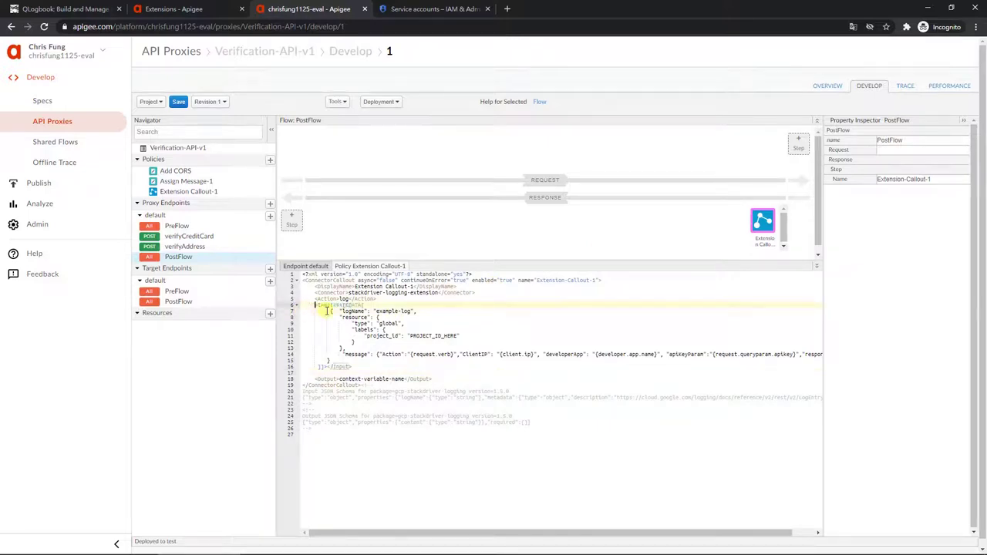
click(362, 370)
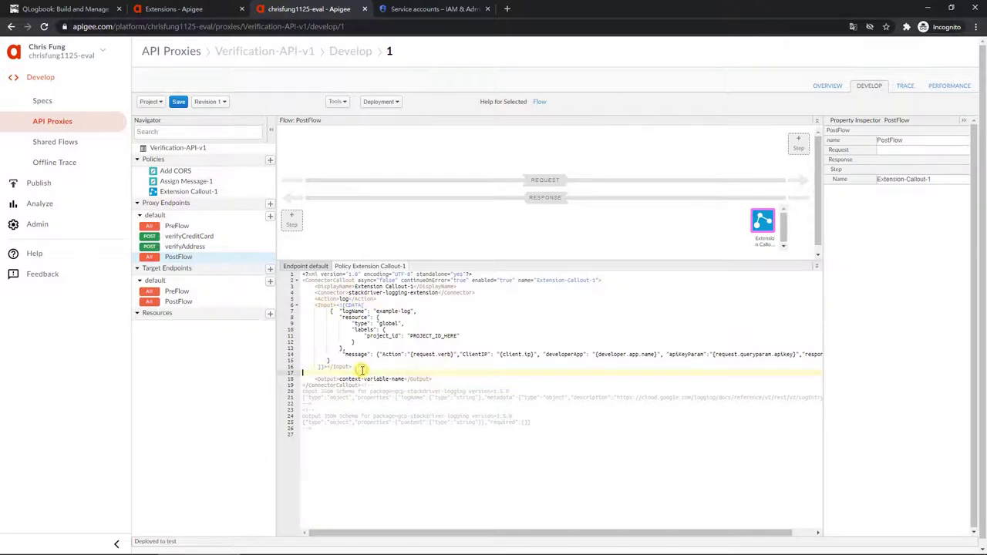
key(BackSpace)
Step: Replace PROJECT_ID_HERE on line 11 with the lab's GCP project ID
drag(410, 335, 457, 335)
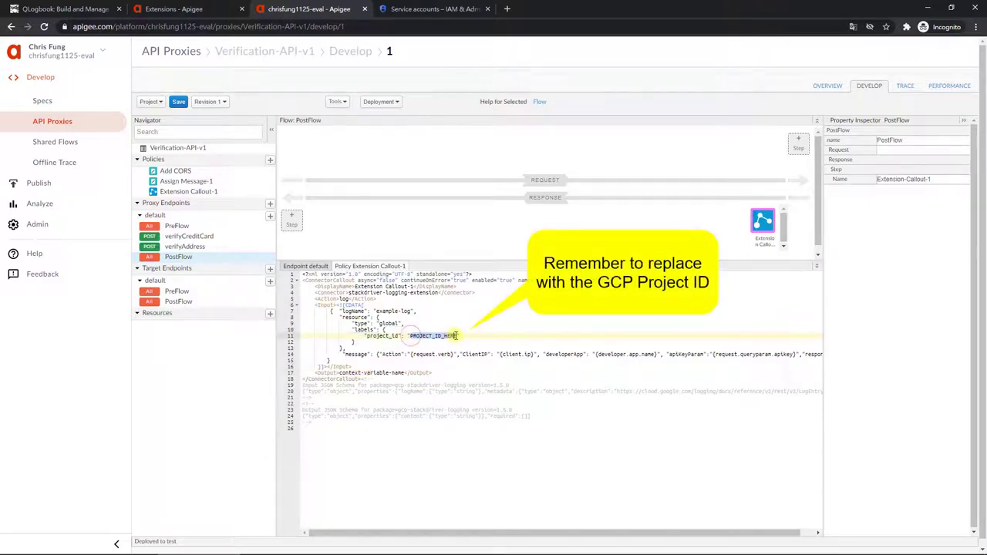
key(alt+Tab)
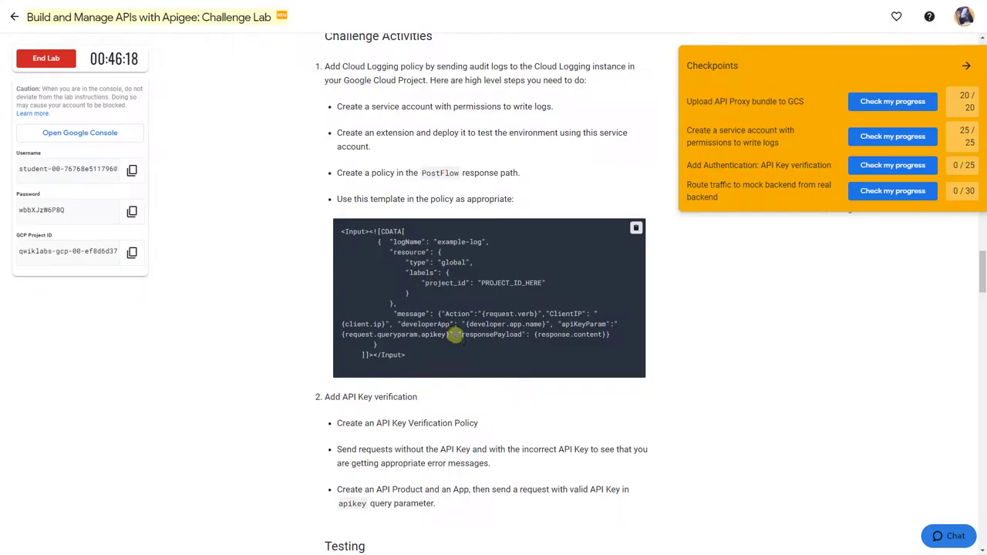
click(133, 253)
key(alt+Tab)
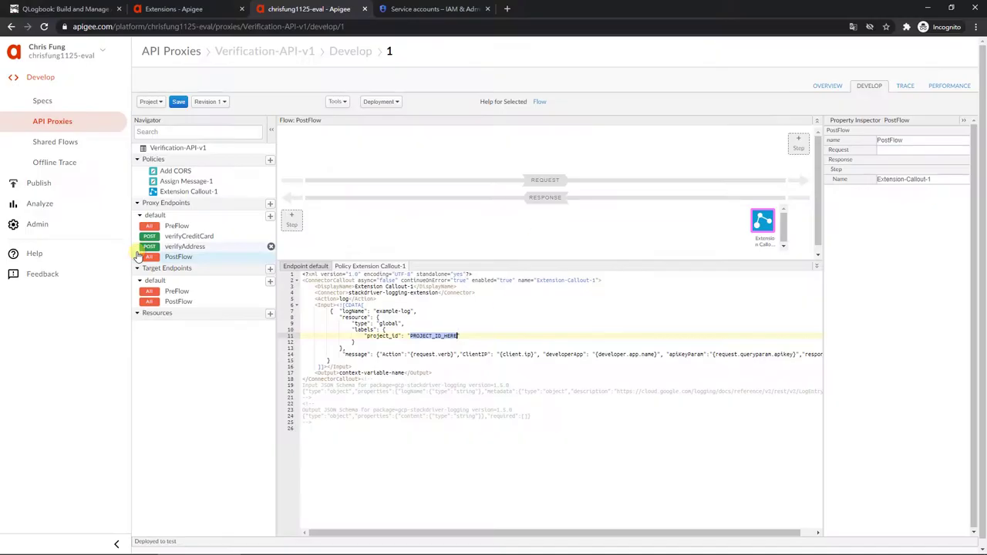
key(ctrl+v)
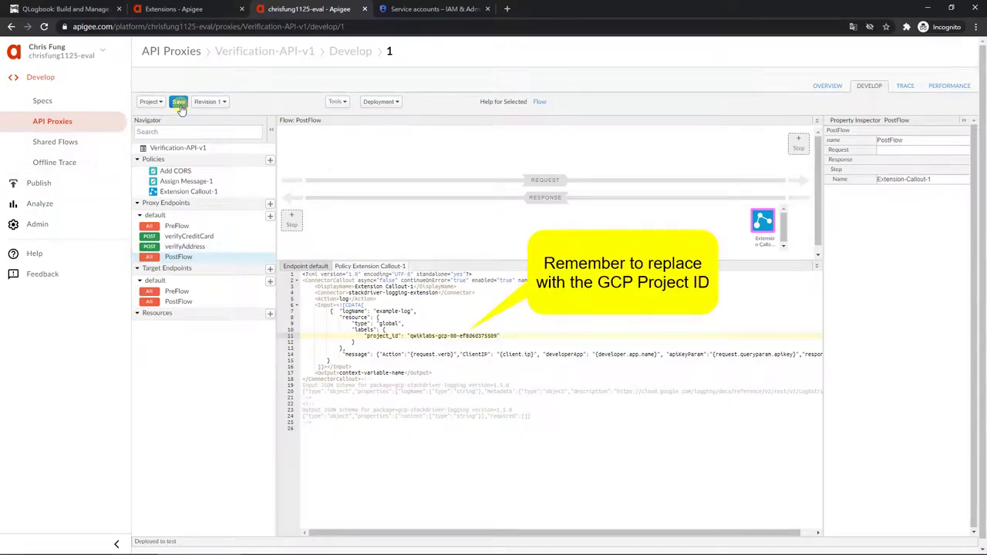
click(178, 101)
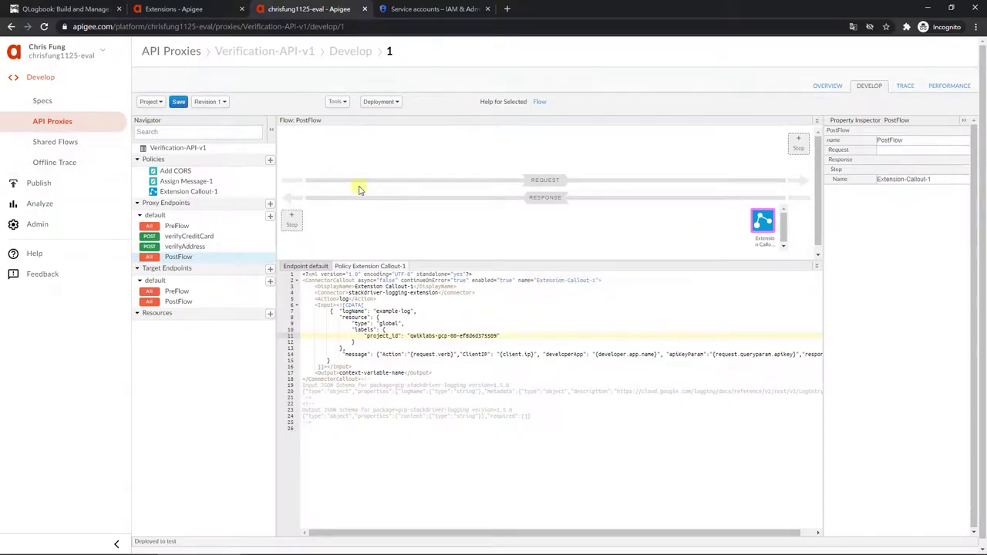
Step: Check the next lab instruction, then go to the proxy endpoint's PreFlow
key(alt+Tab)
scroll(377, 293, down, 5)
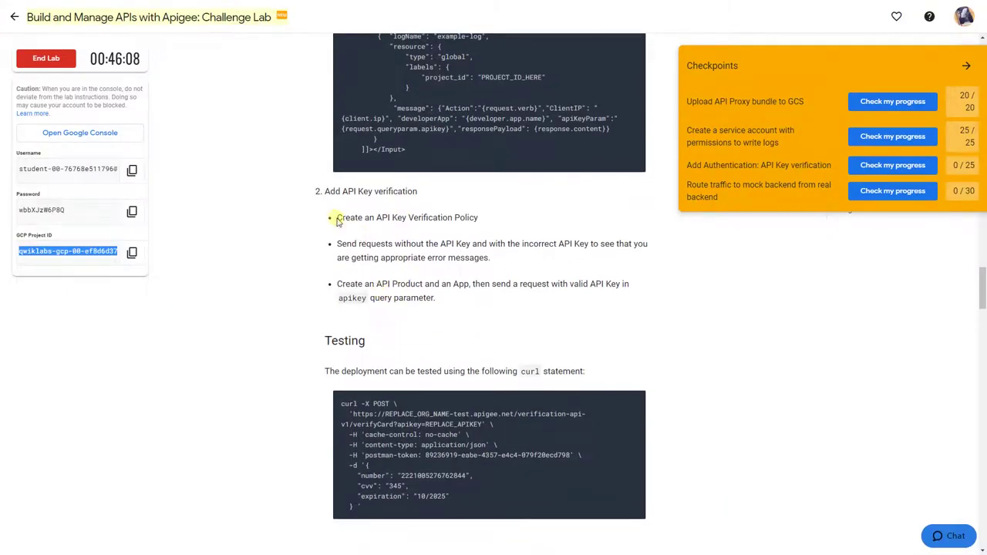
key(alt+Tab)
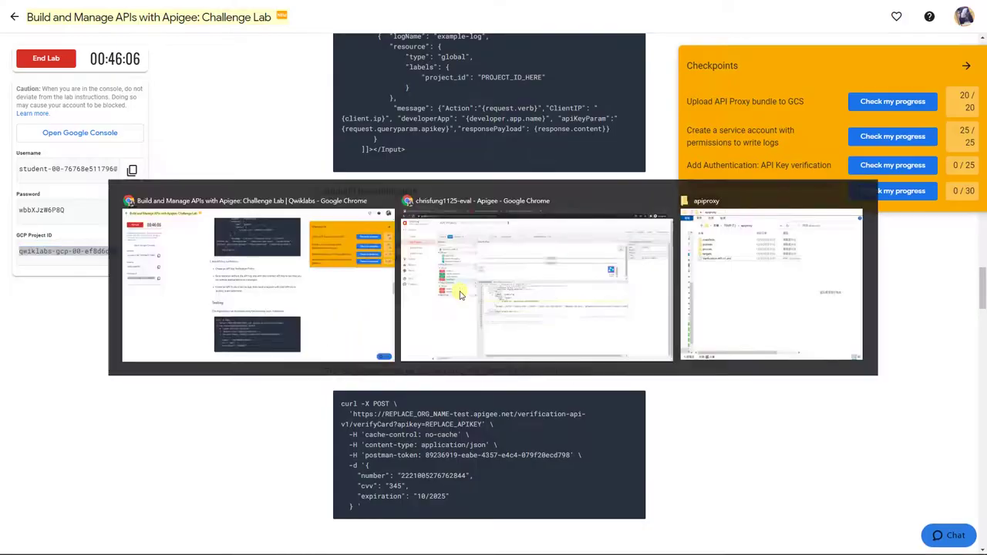
click(221, 228)
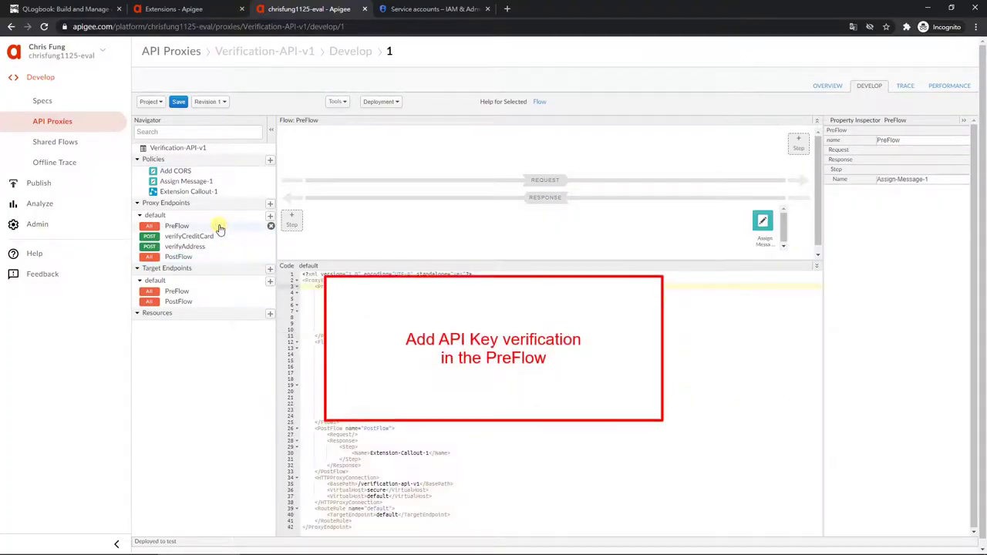
Step: Add a Verify API Key-1 step to the PreFlow request and save revision 1
key(ctrl+s)
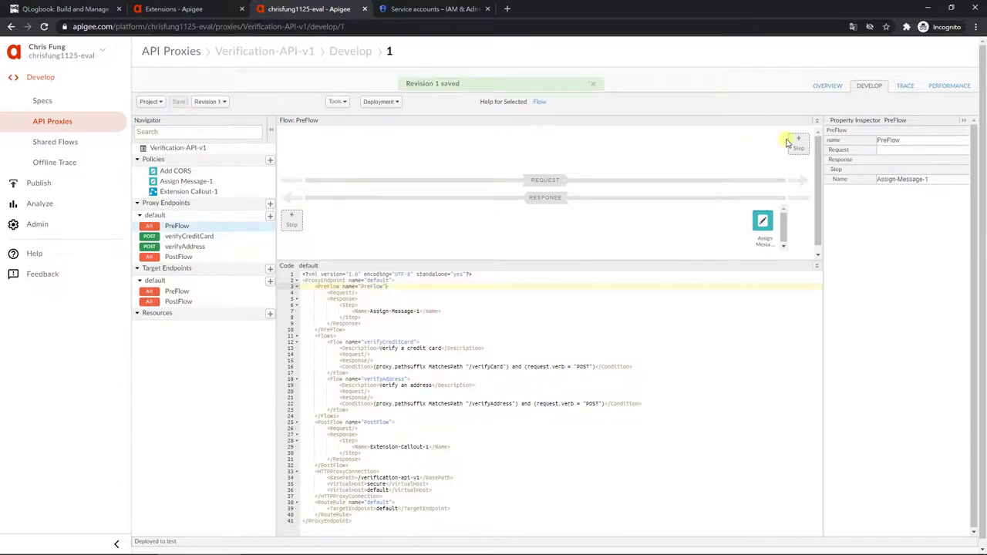
click(792, 146)
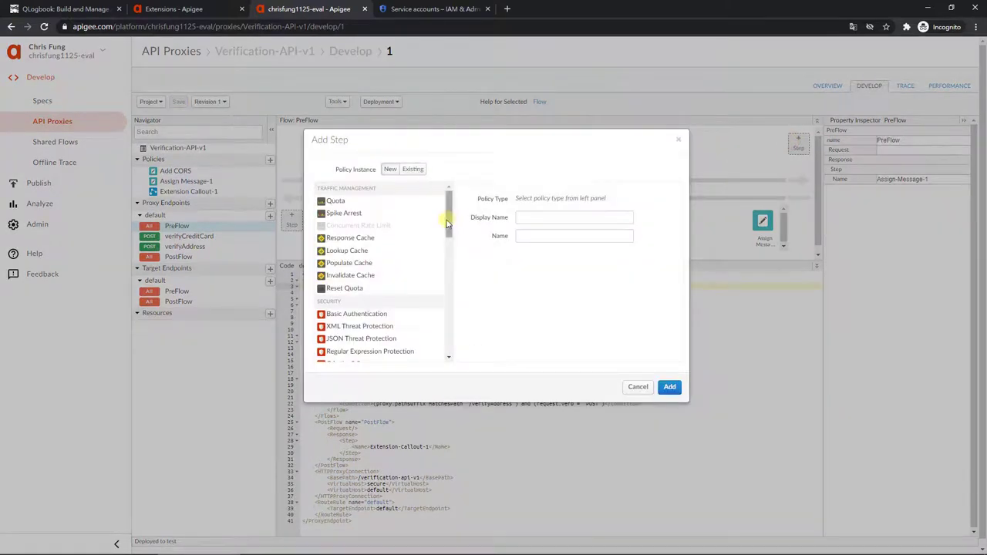
drag(447, 220, 453, 254)
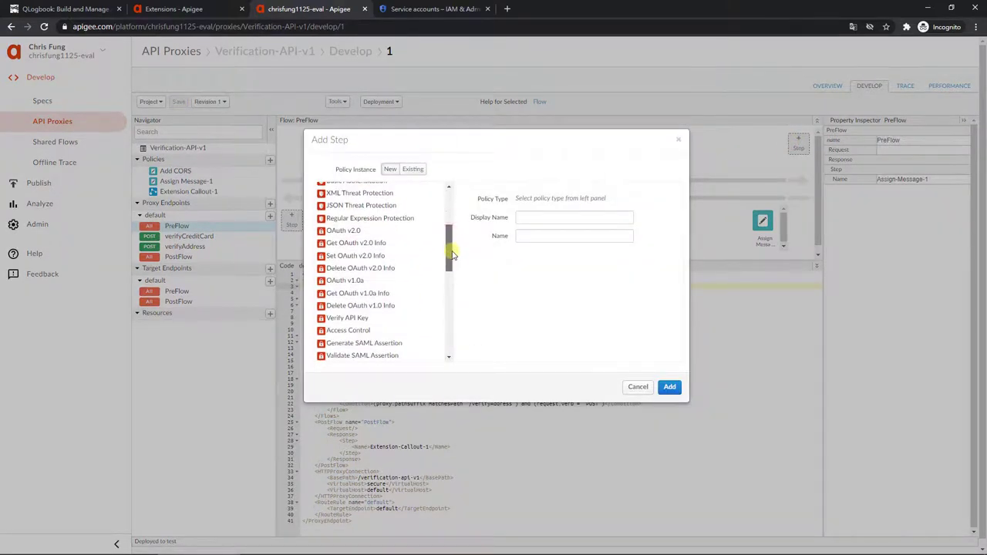
click(341, 318)
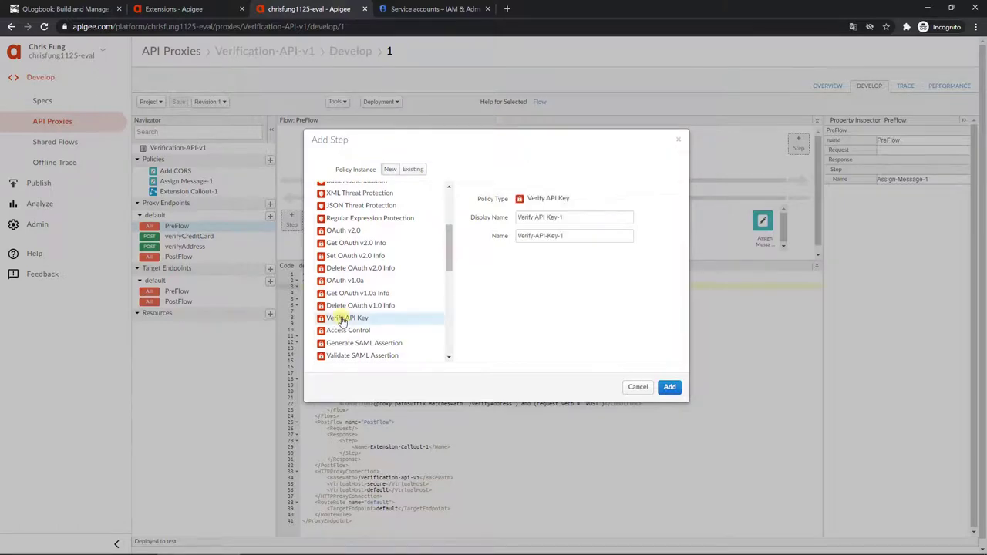
click(669, 387)
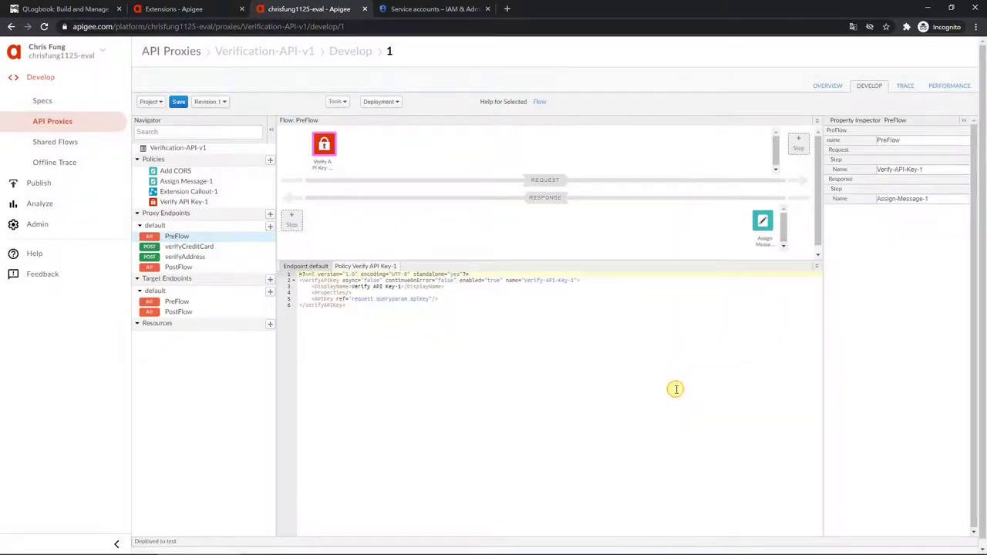
click(179, 103)
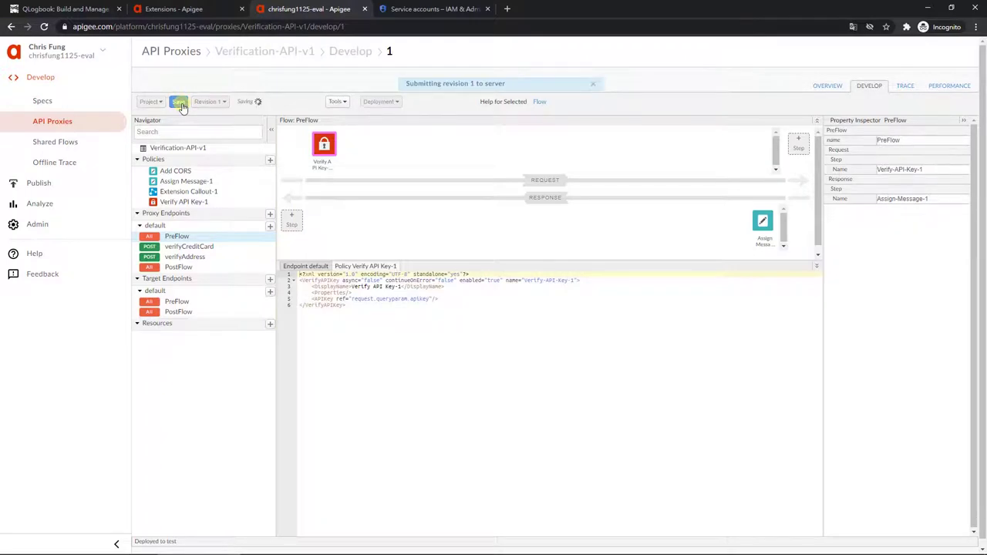
click(98, 9)
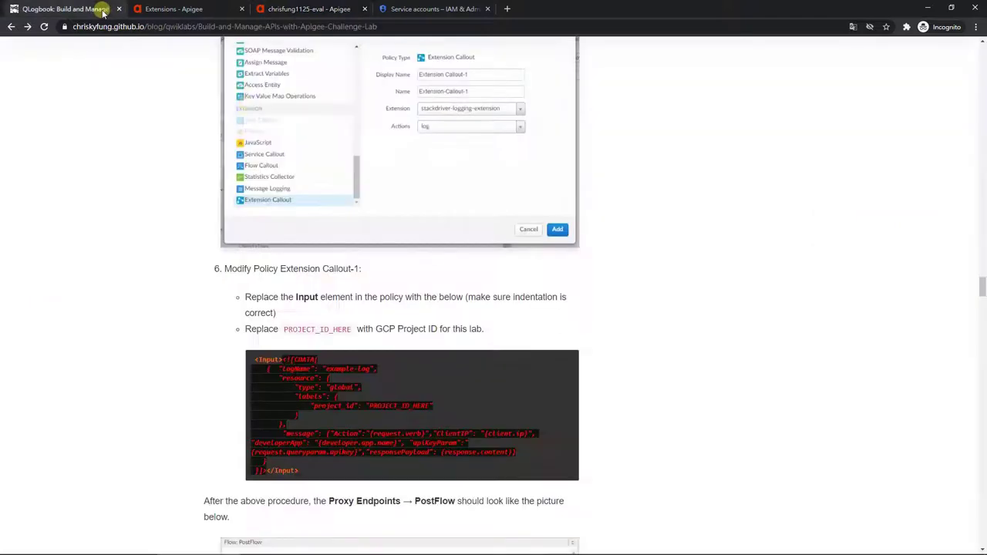
Step: Read the guide's 'Create an API Product and an App' instructions, then return to Apigee
scroll(617, 307, down, 12)
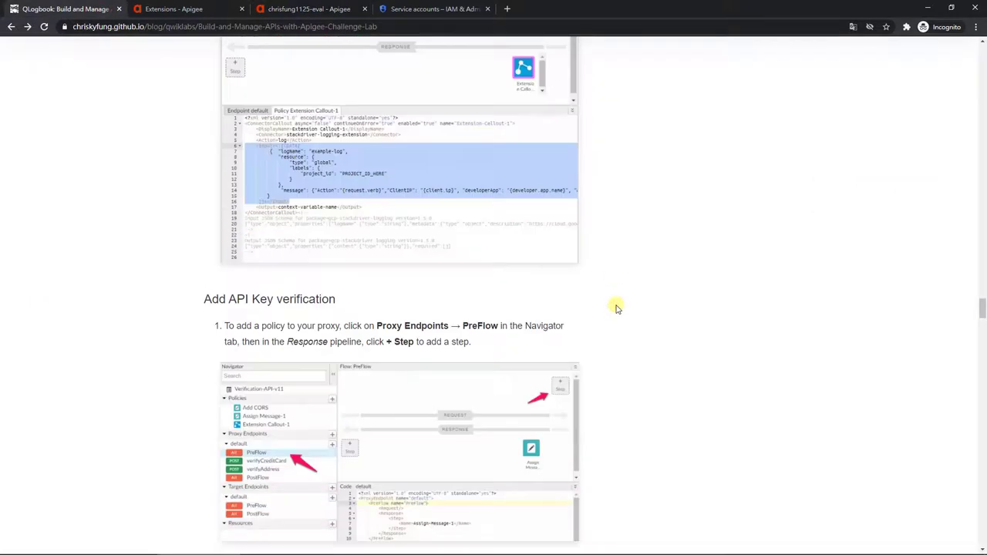
scroll(484, 332, down, 10)
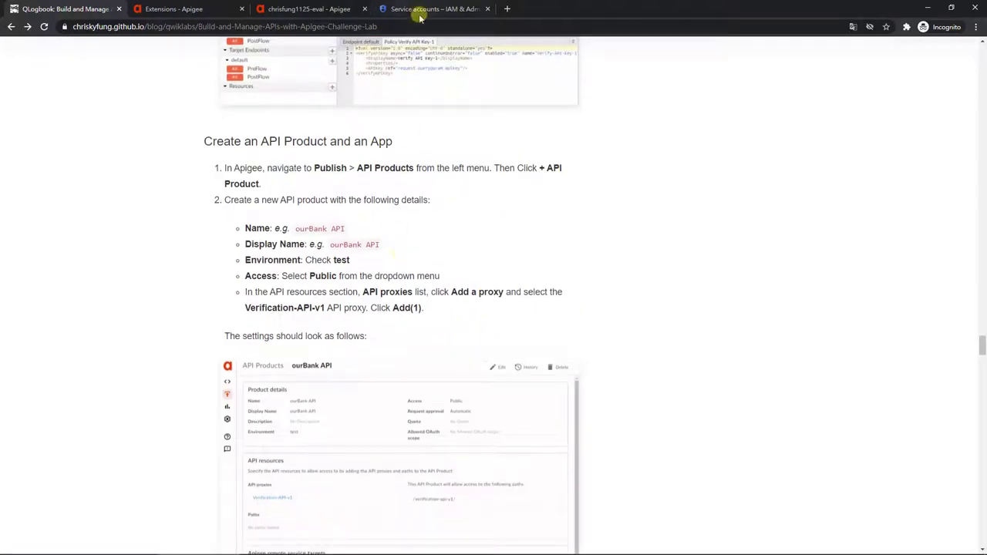
click(304, 8)
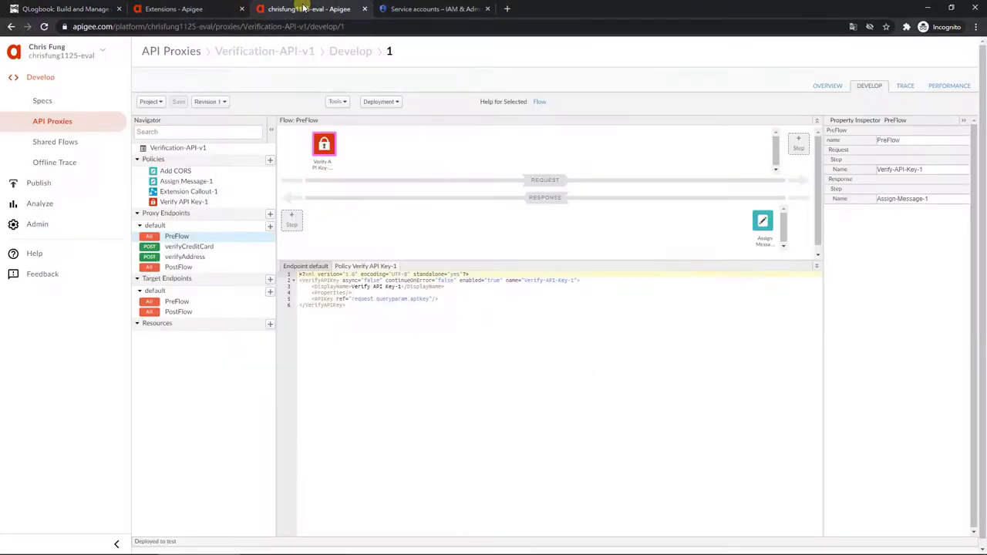
Step: Start a new API product named 'ourBank API' with the same display name
click(79, 186)
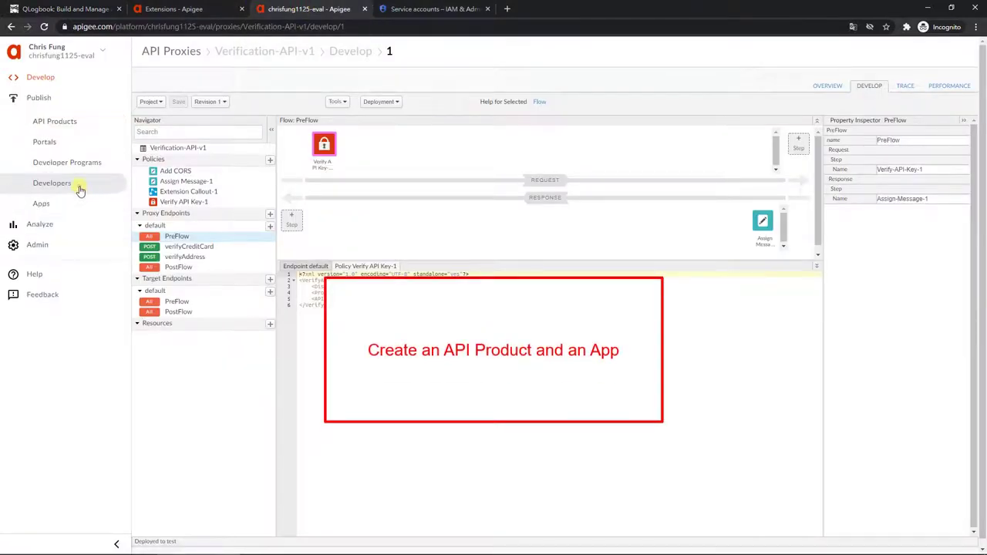
click(76, 125)
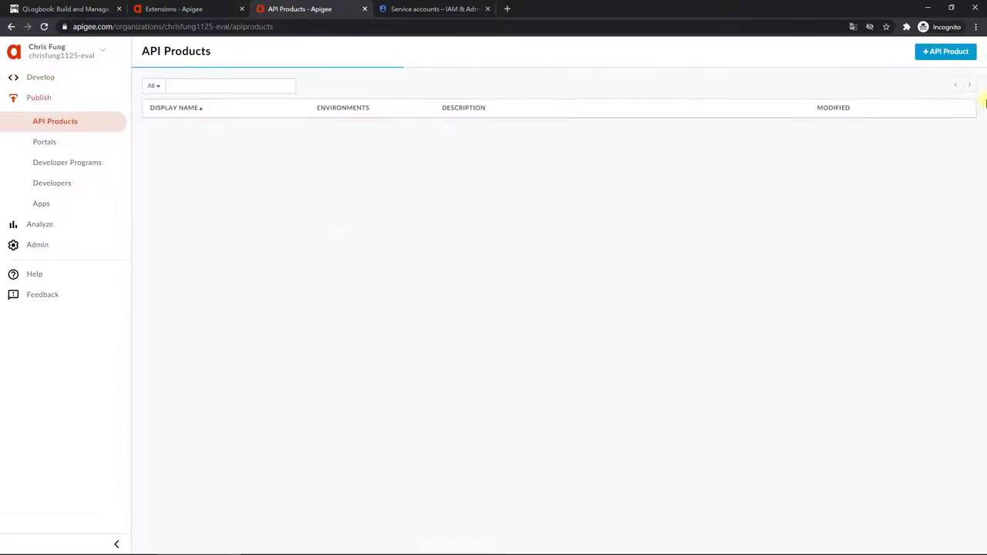
click(936, 63)
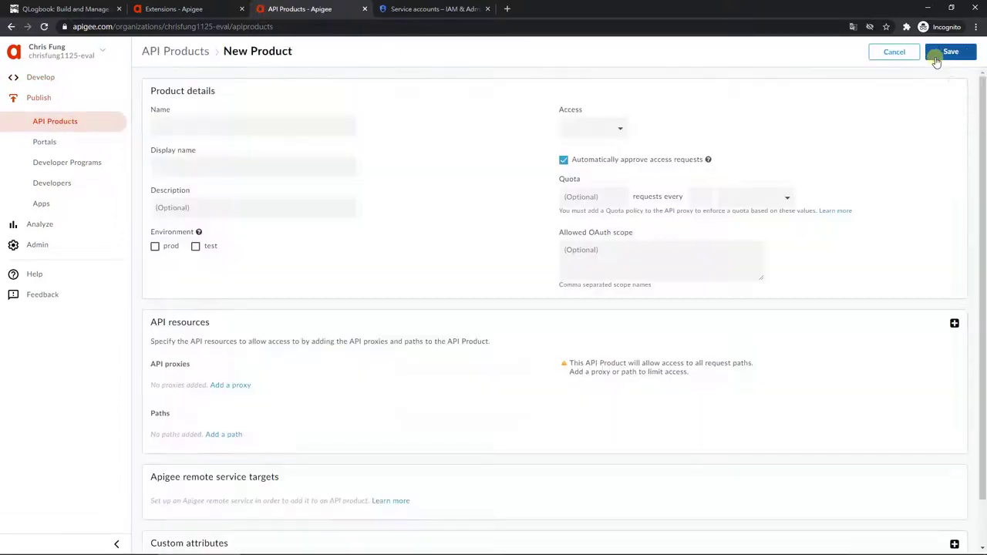
click(297, 132)
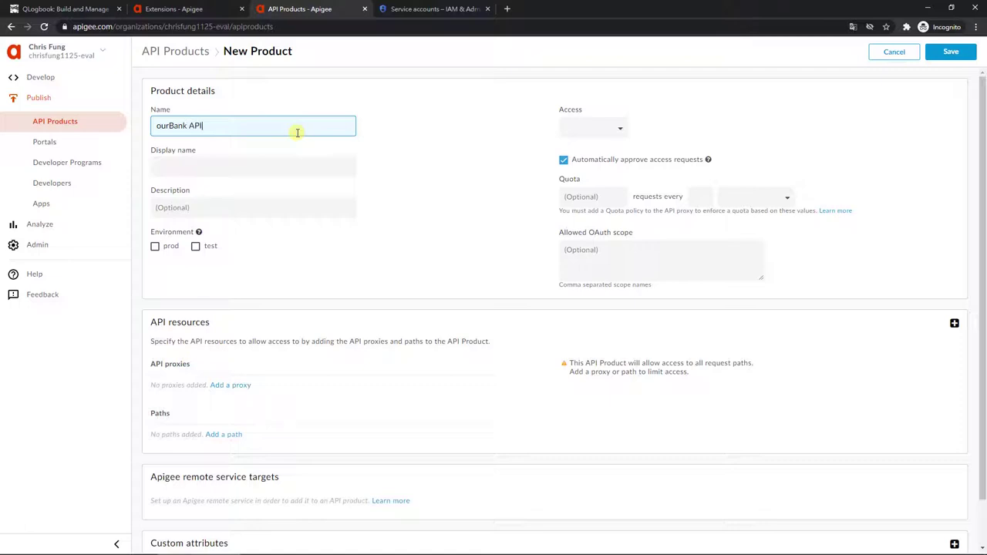
key(ctrl+a)
key(ctrl+c)
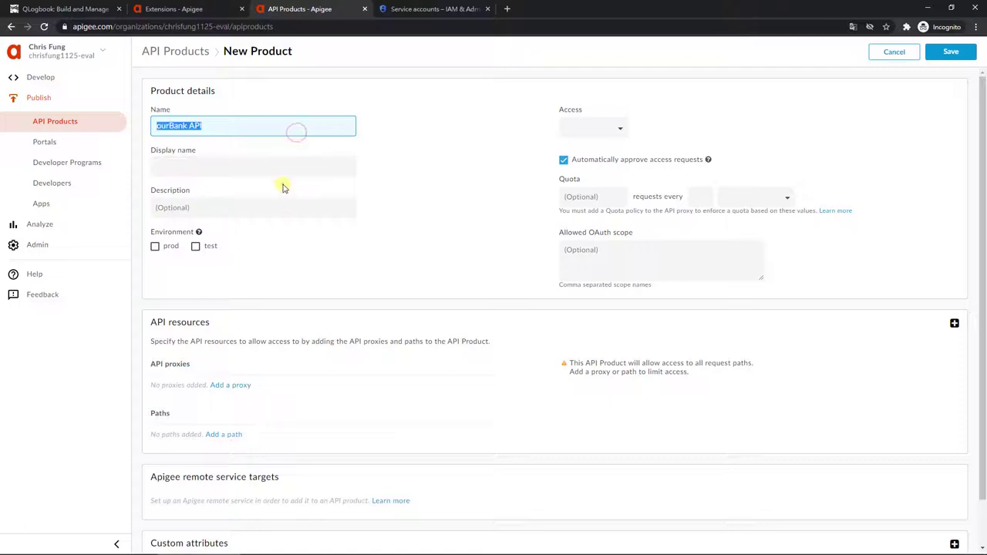
click(278, 177)
key(ctrl+v)
Step: Set the test environment, Public access and Verification-API-v1 proxy resource, then save
click(217, 248)
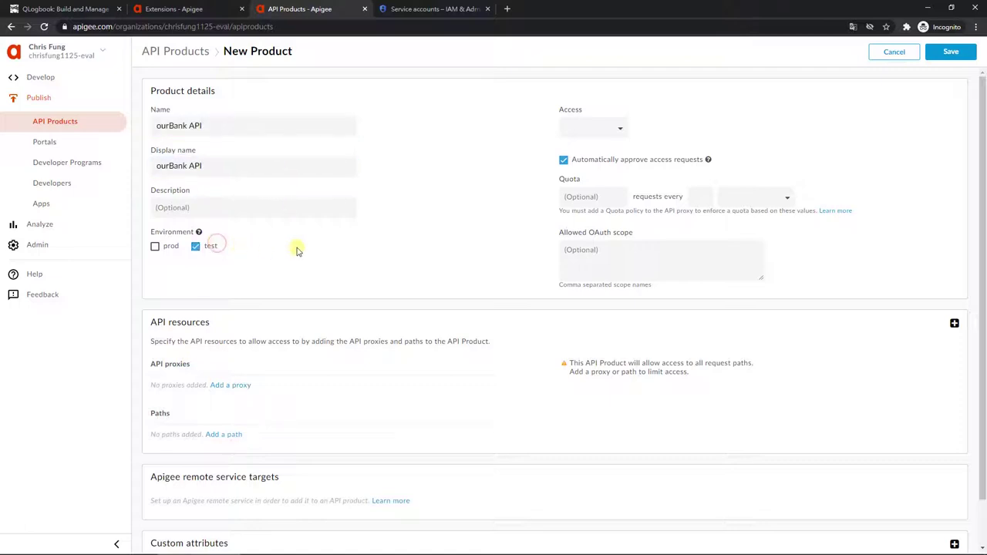
click(616, 130)
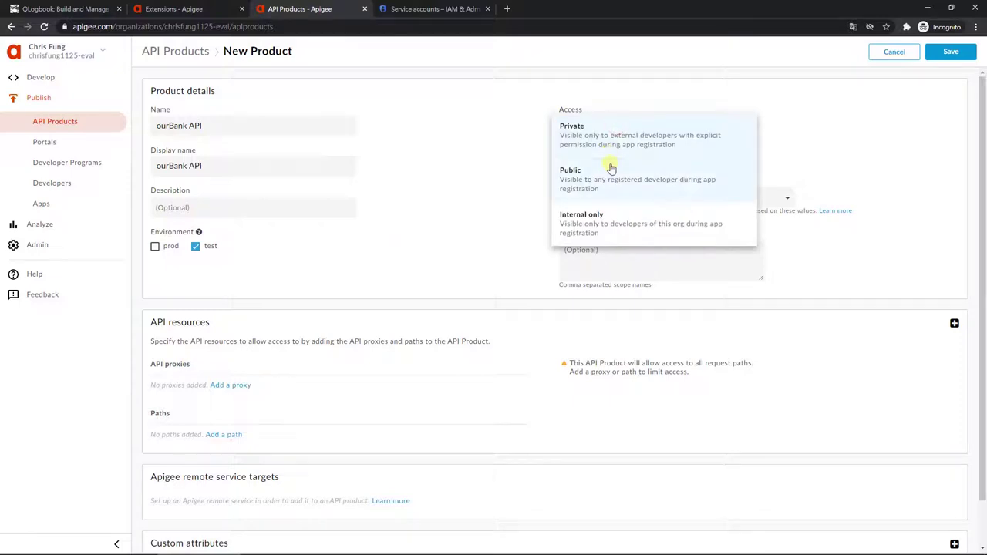
click(609, 164)
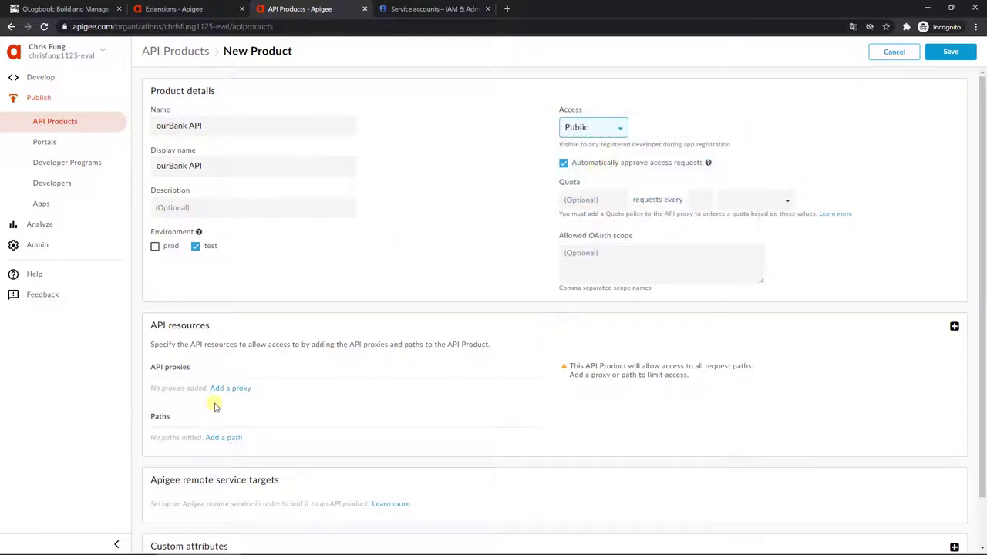
click(231, 388)
click(404, 144)
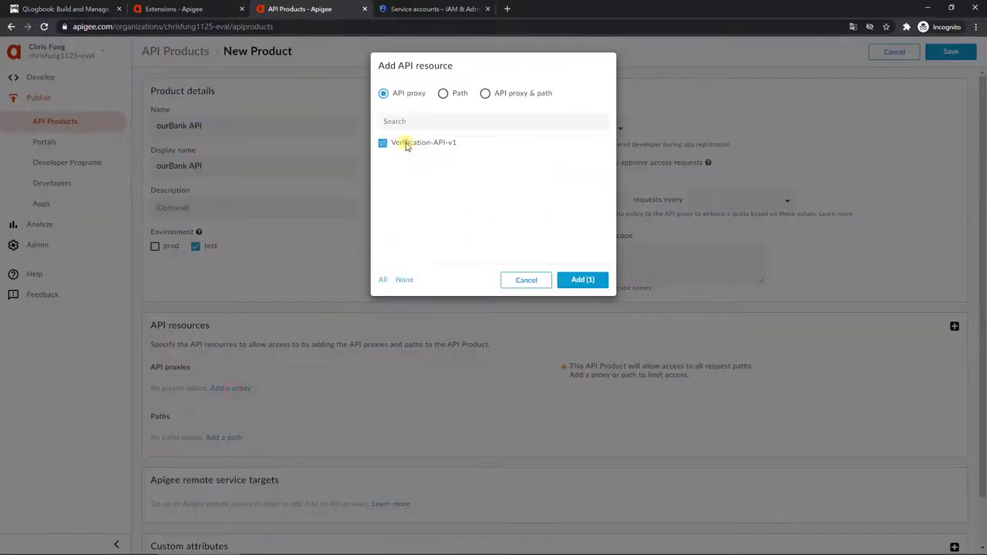
click(582, 279)
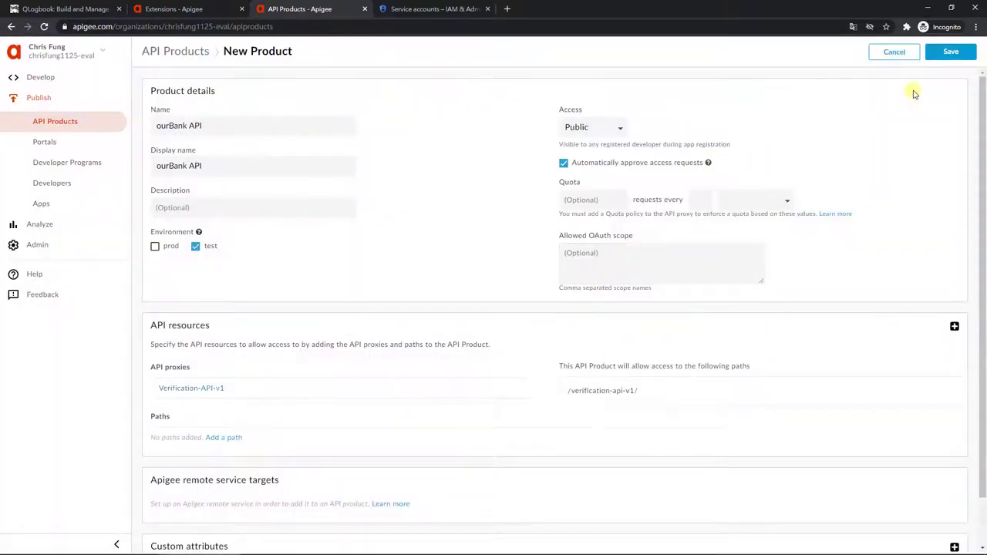
click(944, 55)
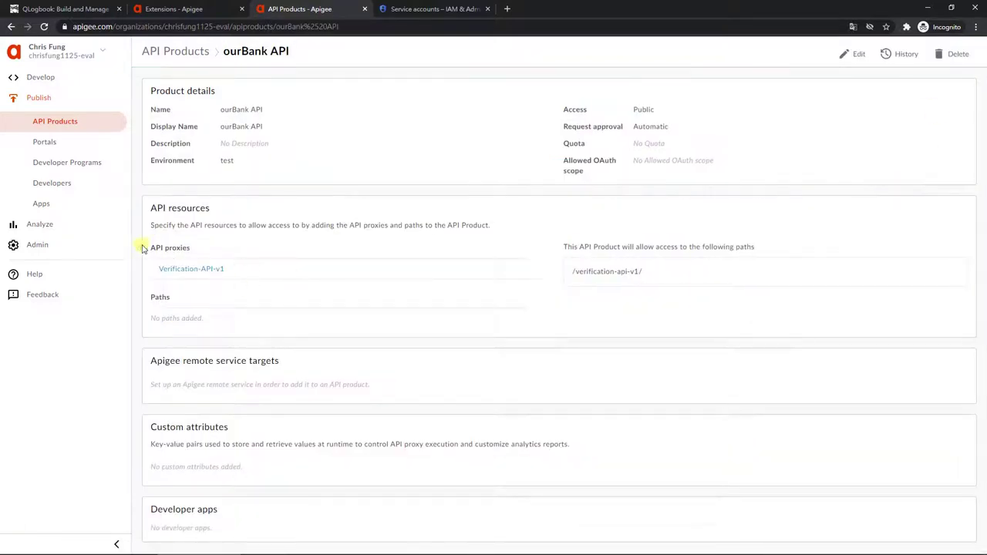
Step: Create 'ourBank App' owned by the sample developer with the ourBank API product attached
click(100, 212)
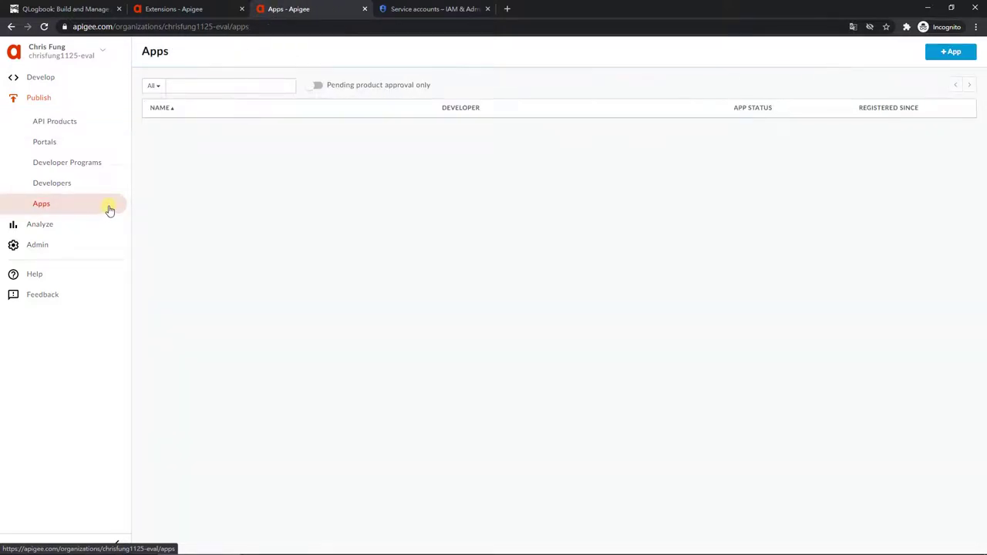
click(953, 51)
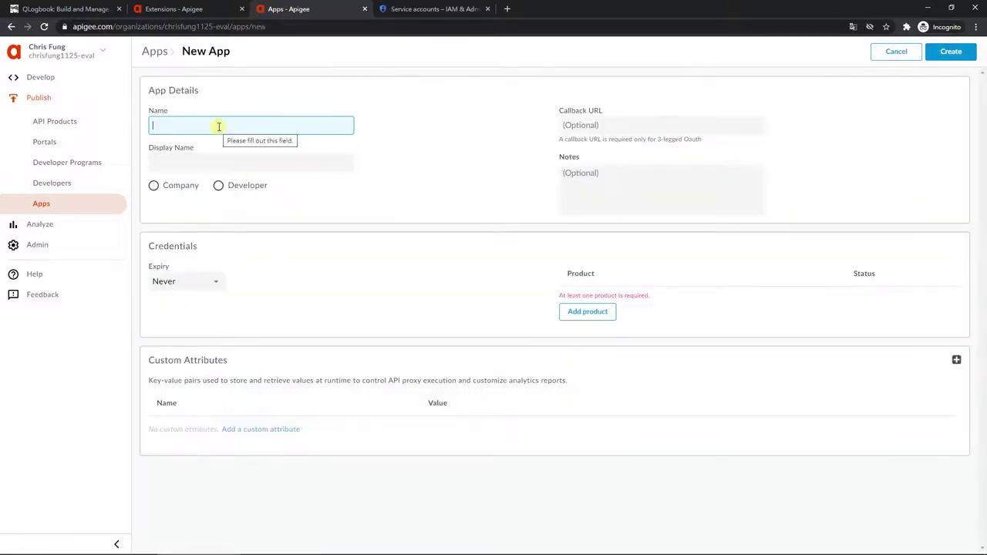
text(ourBank App)
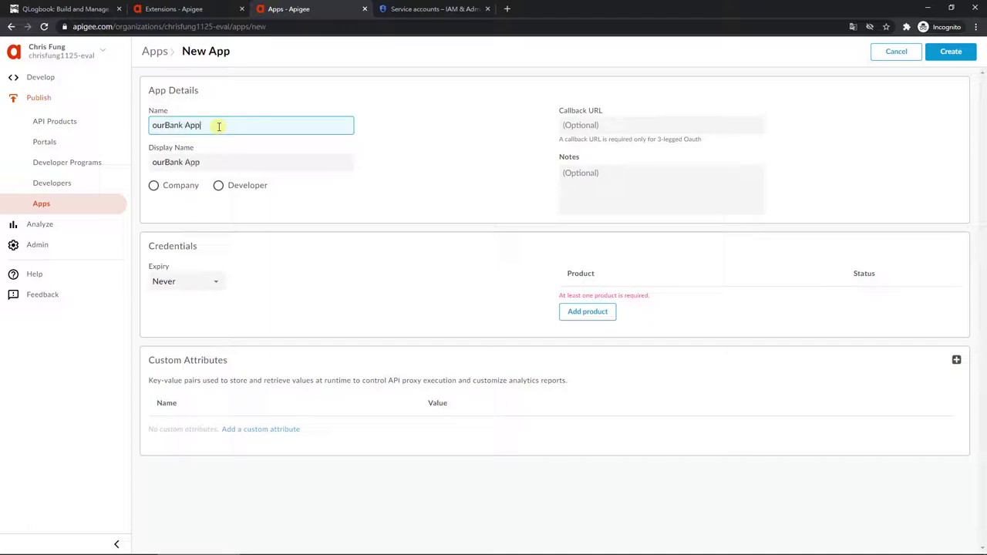
click(232, 188)
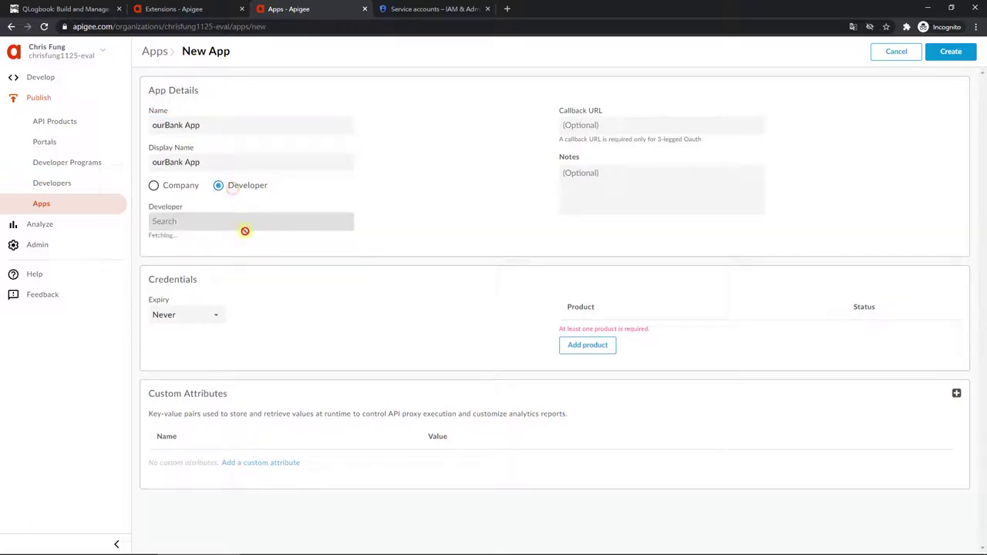
click(249, 221)
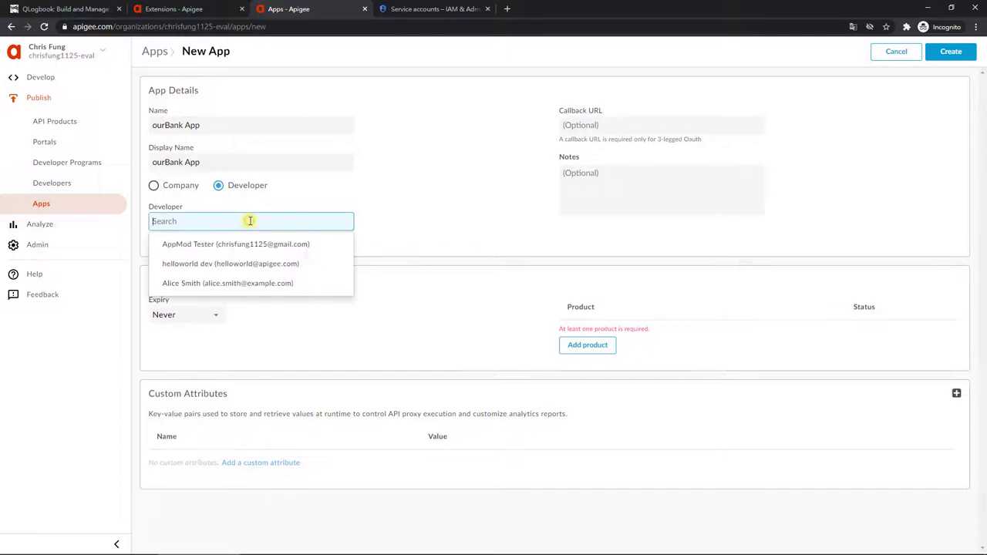
click(259, 262)
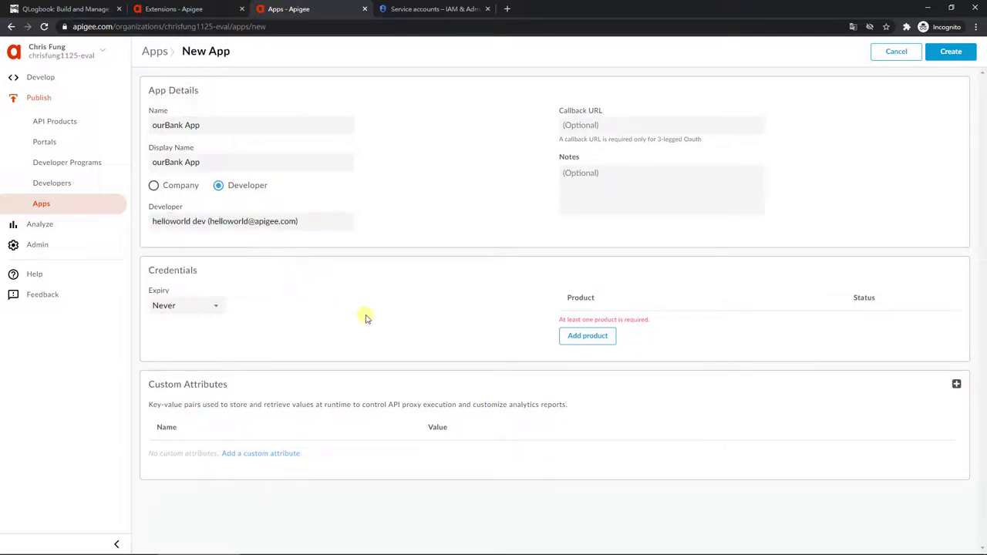
click(613, 343)
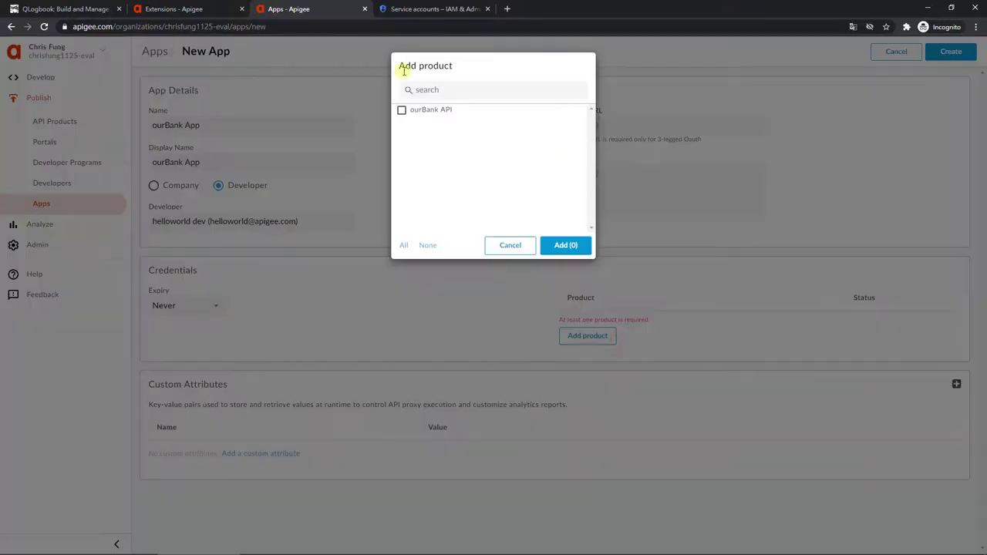
click(417, 113)
click(561, 244)
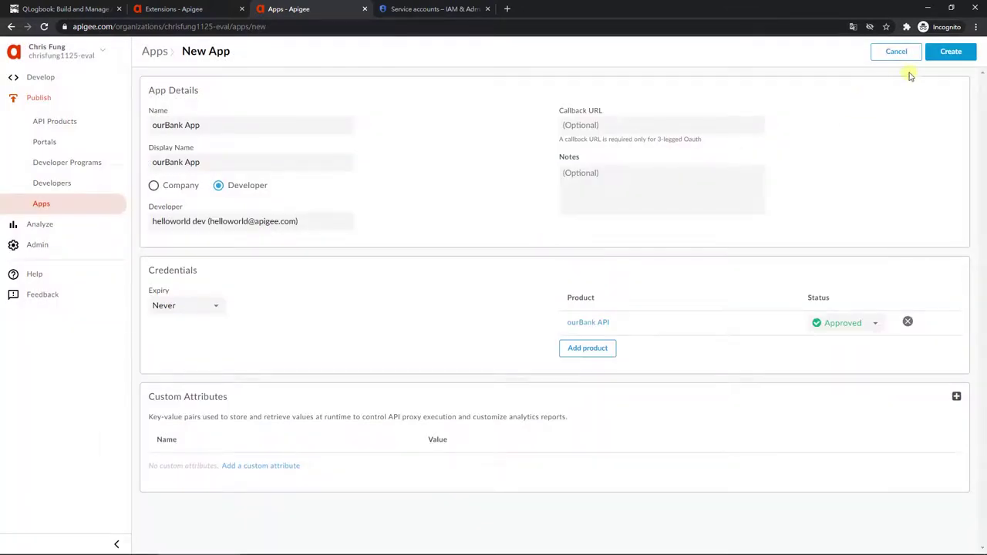
click(948, 54)
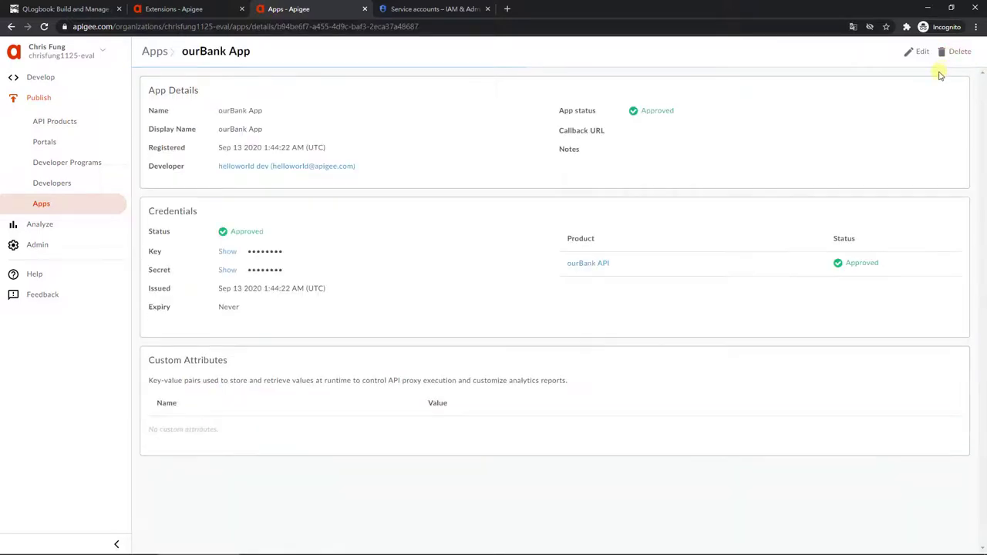
click(452, 9)
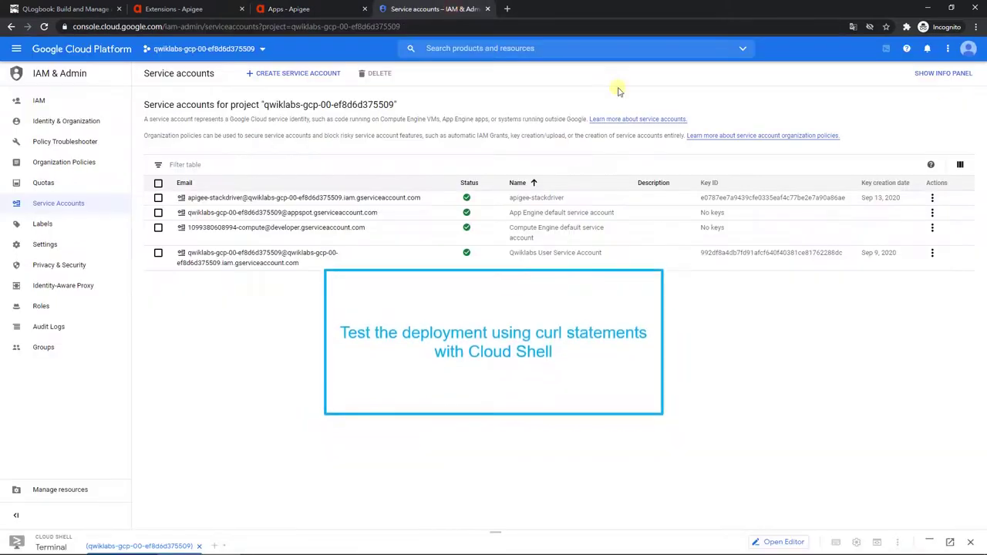
Step: Paste the guide's verifyCard test curl command into Cloud Shell and run it
click(929, 542)
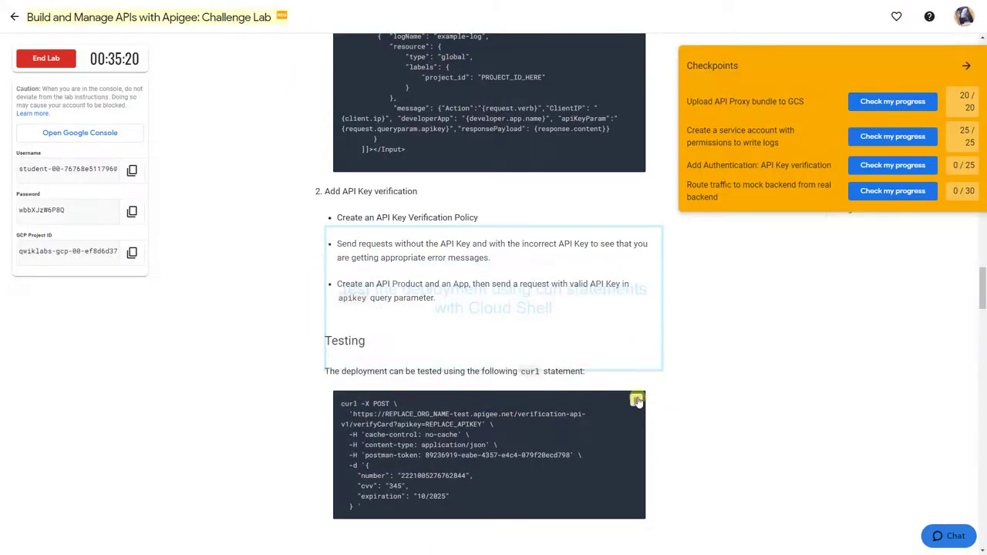
click(635, 401)
key(alt+Tab)
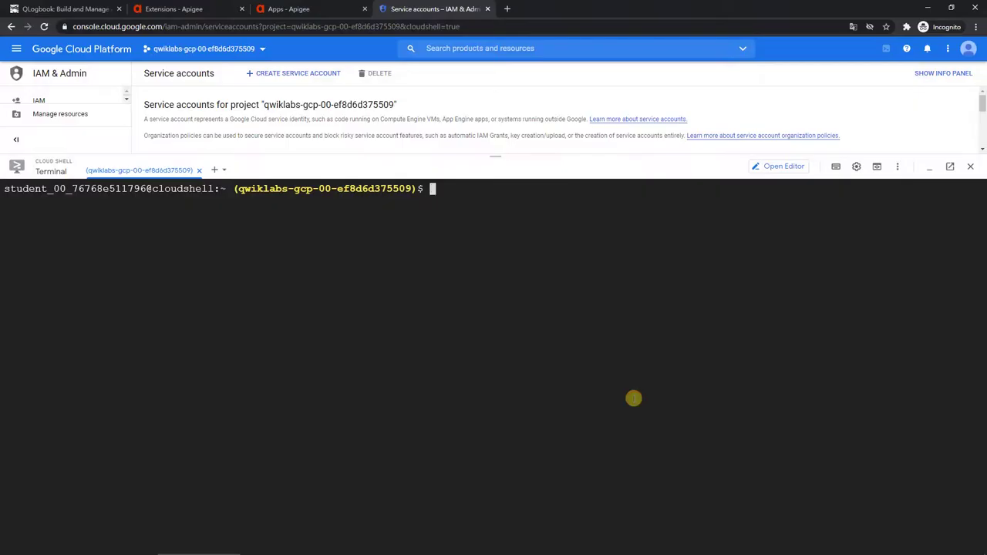
key(ctrl+v)
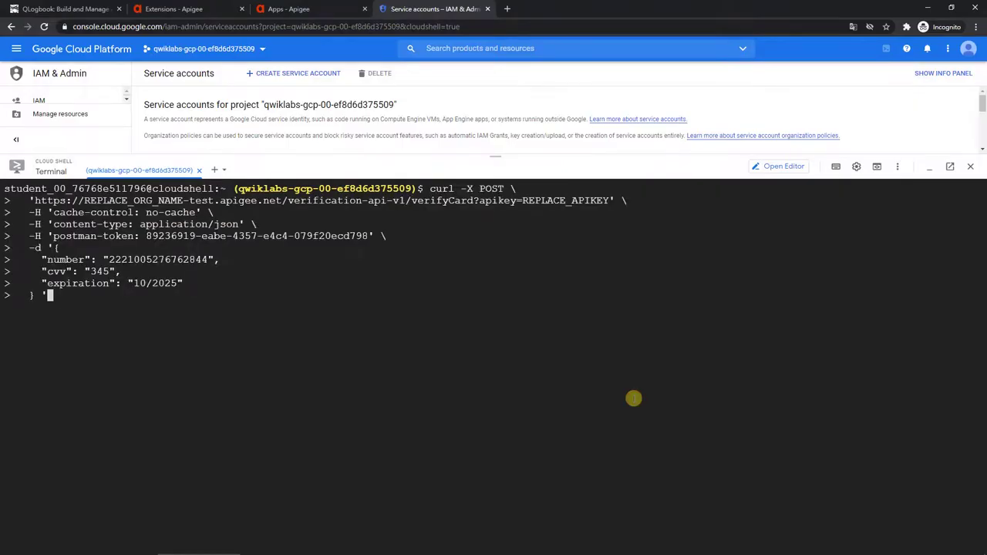
key(Return)
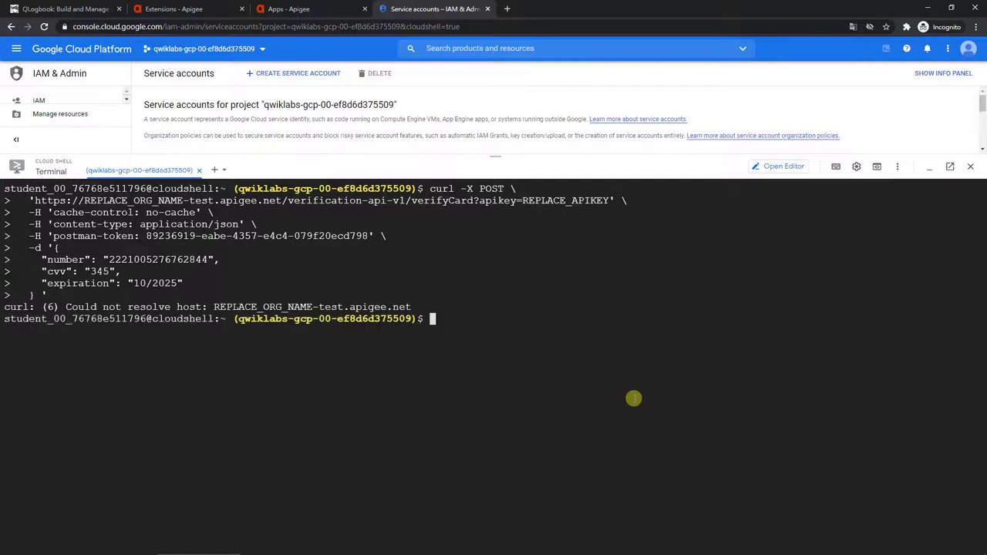
Step: Replace REPLACE_ORG_NAME with the Apigee organisation name and remove the REPLACE_APIKEY placeholder
key(Up)
key(ctrl+a)
key(Right)
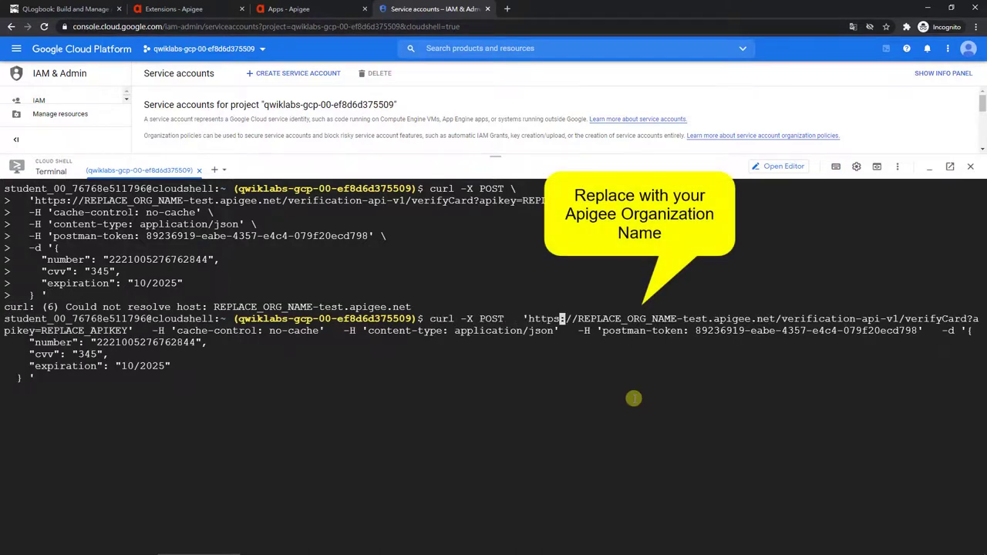
key(Delete)
key(Delete)
key(Delete)
key(Delete)
key(Delete)
key(Delete)
key(Delete)
key(Delete)
key(Delete)
key(Delete)
key(Delete)
key(Delete)
key(Delete)
key(Delete)
key(Delete)
key(Delete)
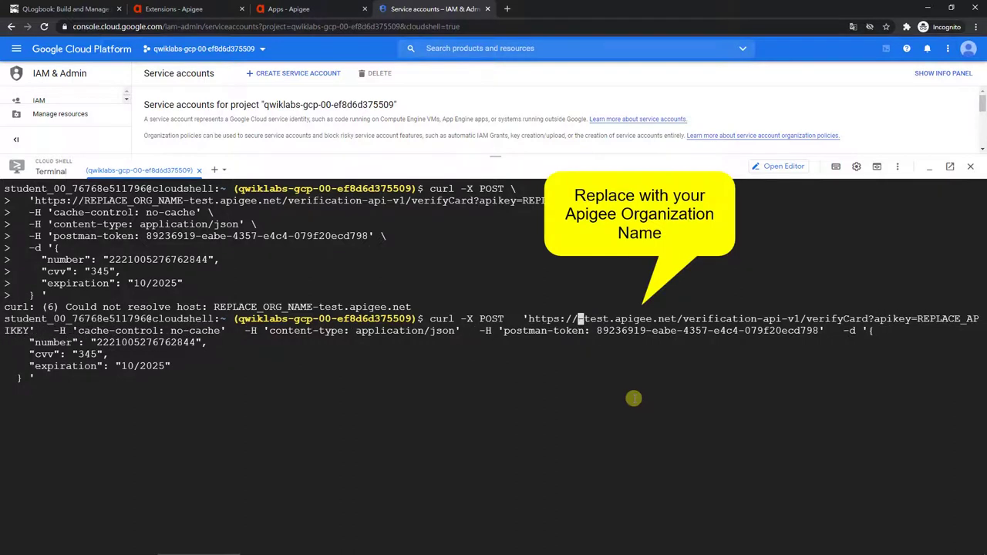
text(chrisfung112)
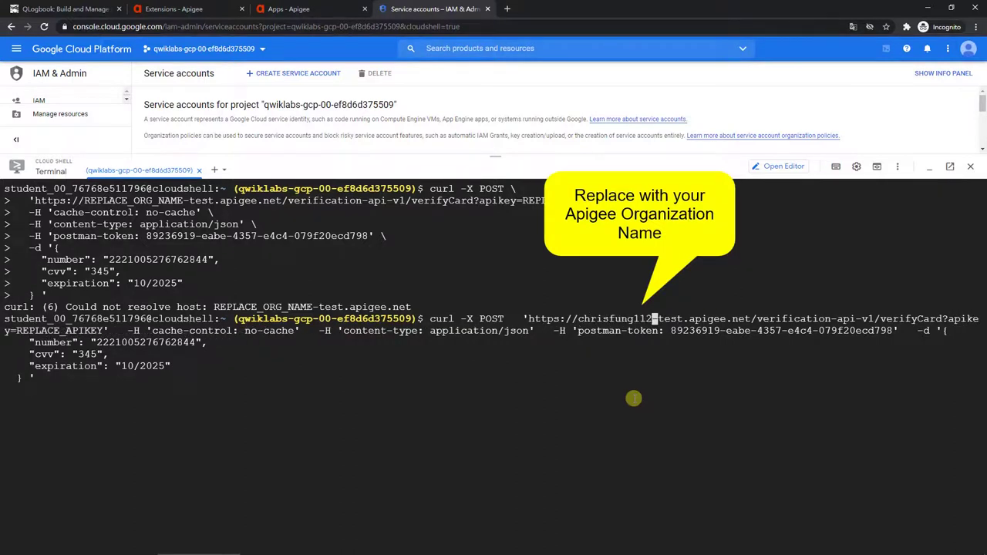
text(5)
key(Right)
key(Right)
key(Right)
key(Right)
key(Right)
key(Right)
key(Right)
key(Right)
key(Right)
key(Right)
key(Right)
key(Right)
key(Right)
key(Right)
key(Right)
key(Right)
key(Right)
key(Right)
key(Right)
key(Right)
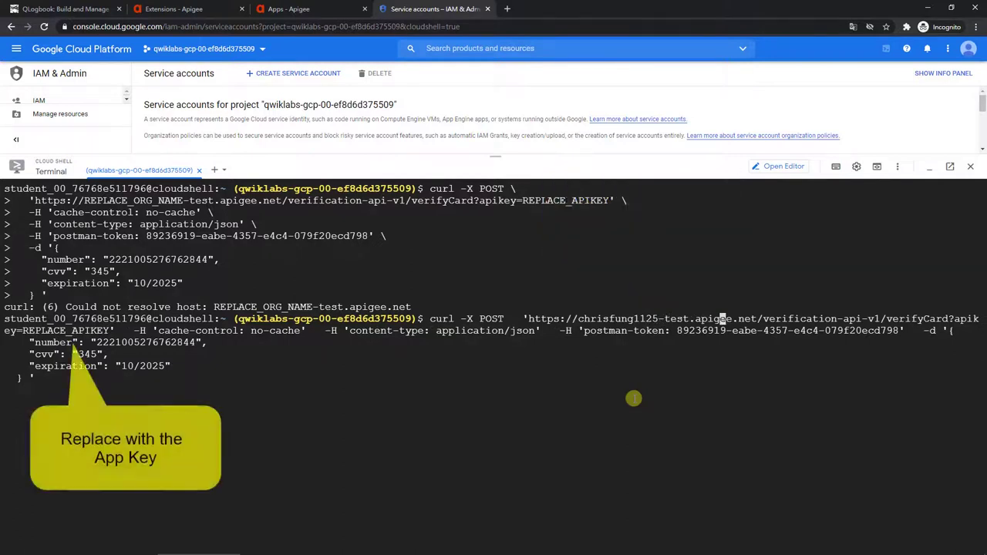
key(Delete)
key(Delete)
key(Delete)
key(Delete)
key(Delete)
key(Delete)
key(Delete)
key(Delete)
key(Delete)
key(Delete)
key(Delete)
key(Delete)
key(Delete)
key(Delete)
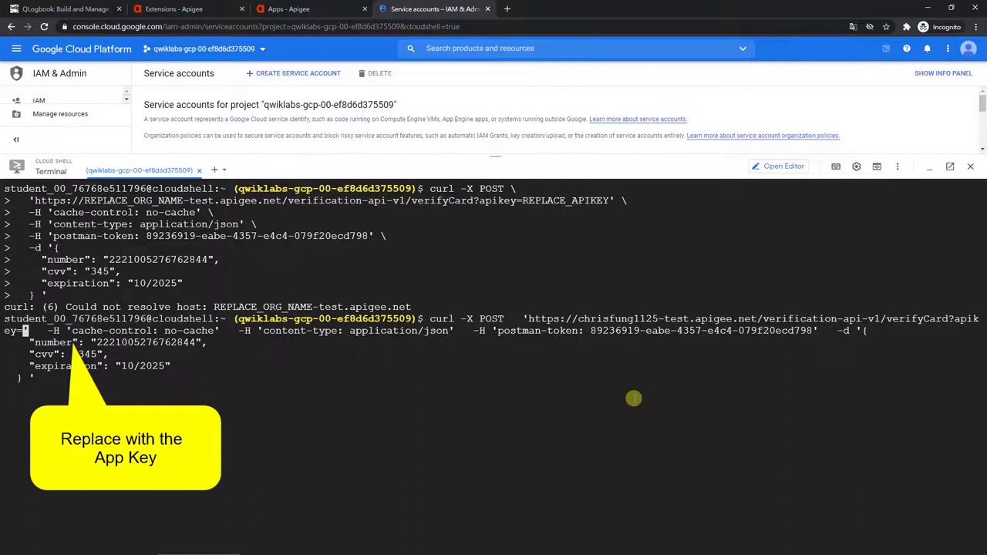
Step: Insert the ourBank App's API key, rerun the request, then add -eval to the host
click(279, 10)
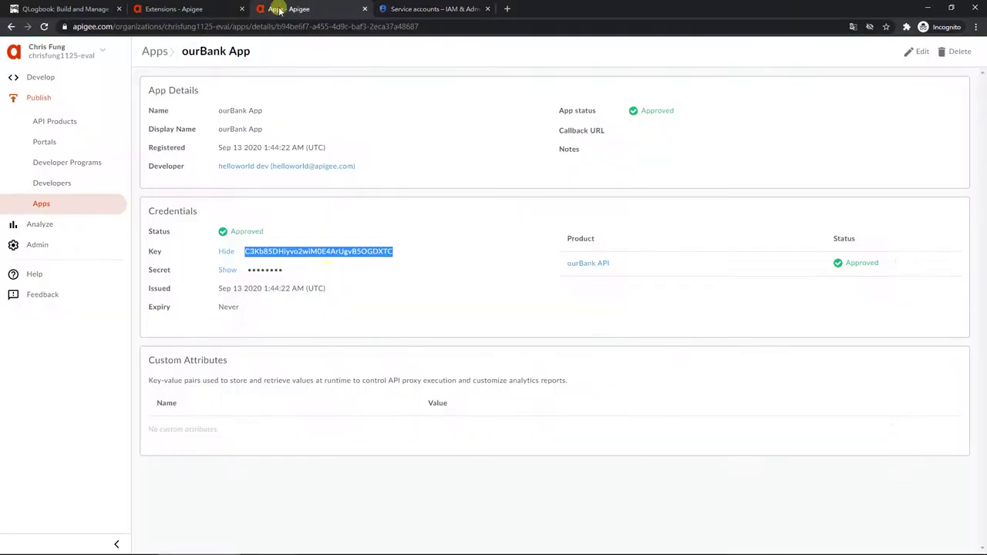
triple_click(318, 252)
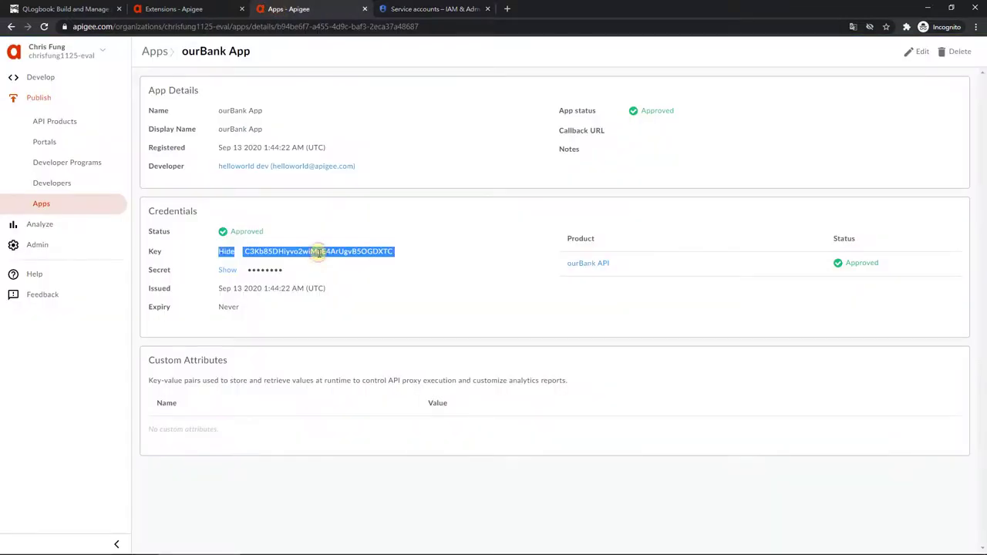
click(423, 263)
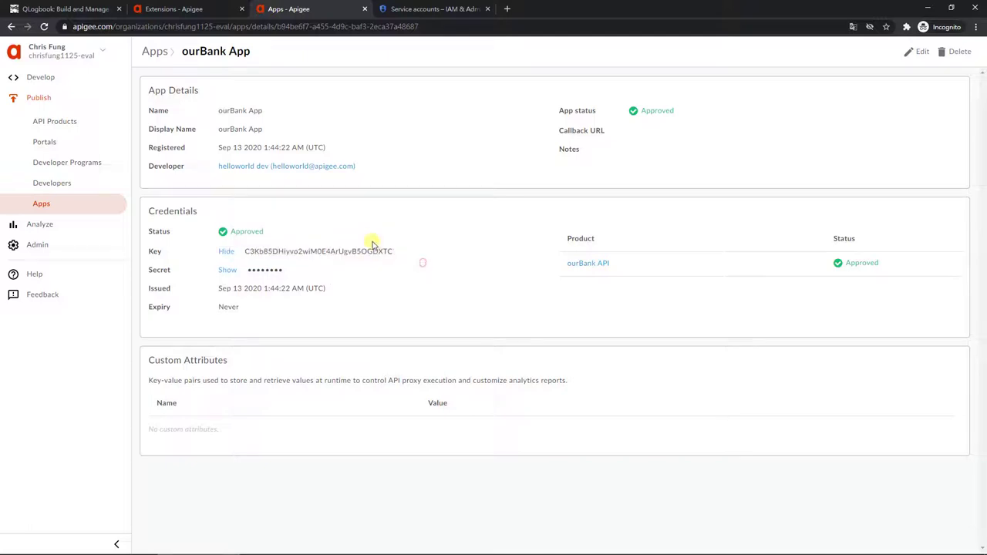
double_click(375, 251)
click(436, 8)
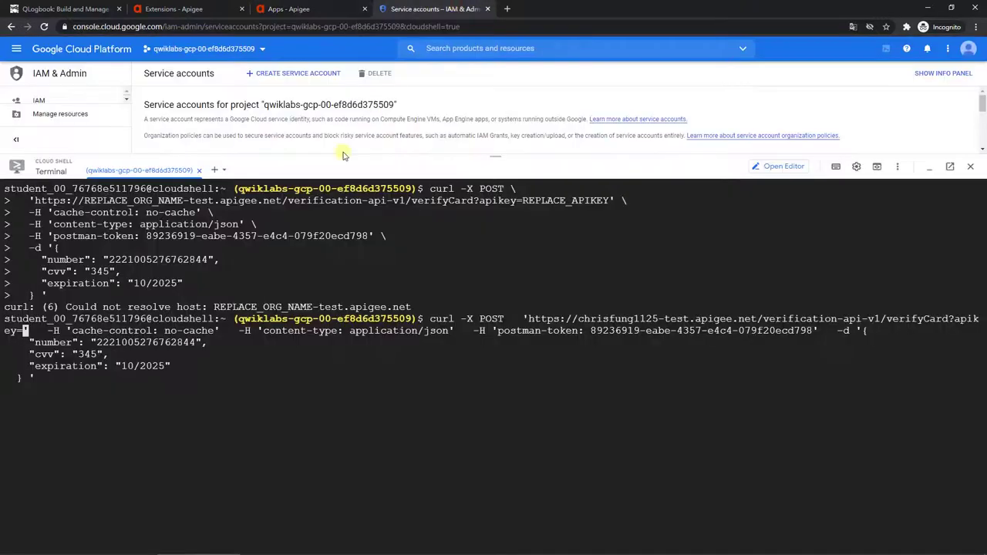
text(C3Kb85DHiyvo2wiM0E4ArUgvB5OGDXTC)
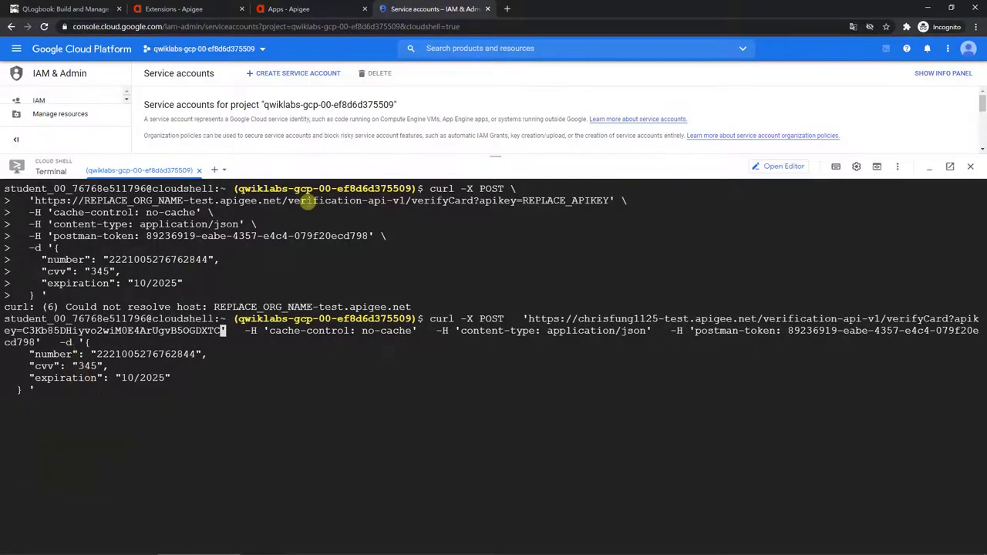
key(Return)
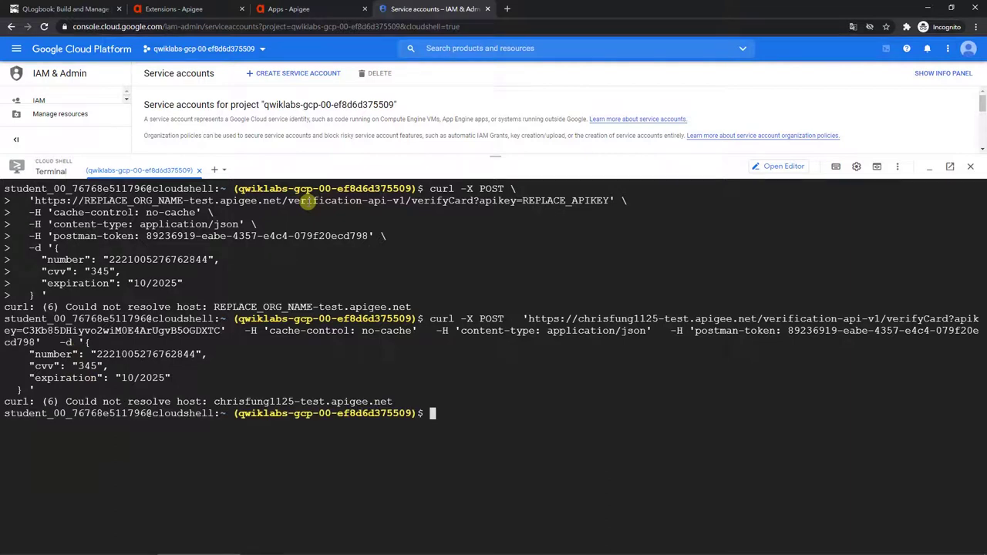
key(Up)
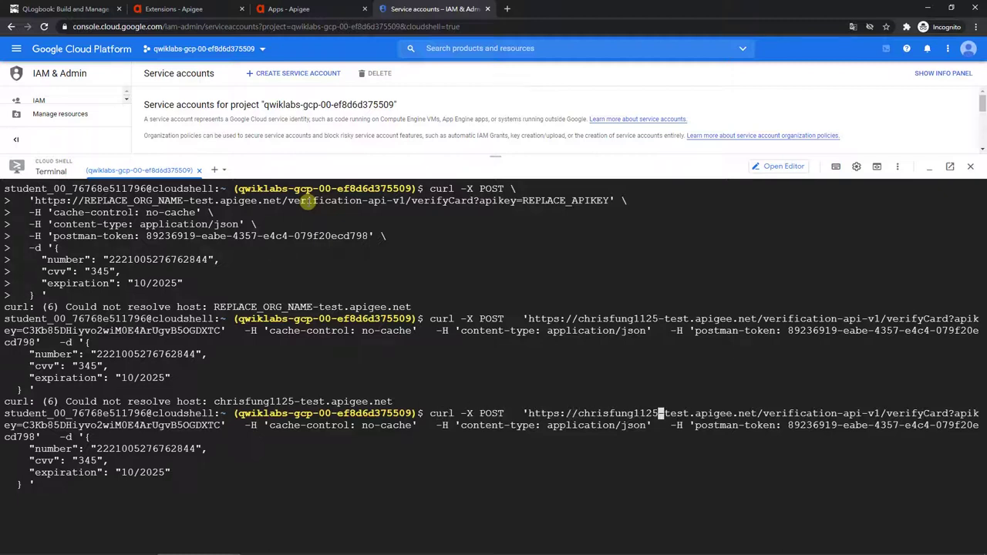
text(-eval)
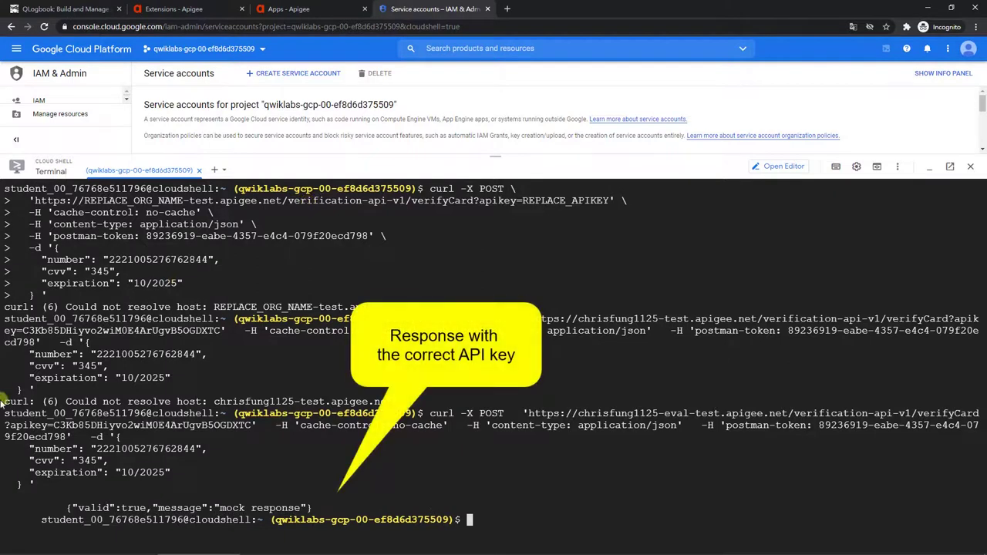
Step: Resend the verifyCard request with the apikey parameter removed
triple_click(378, 509)
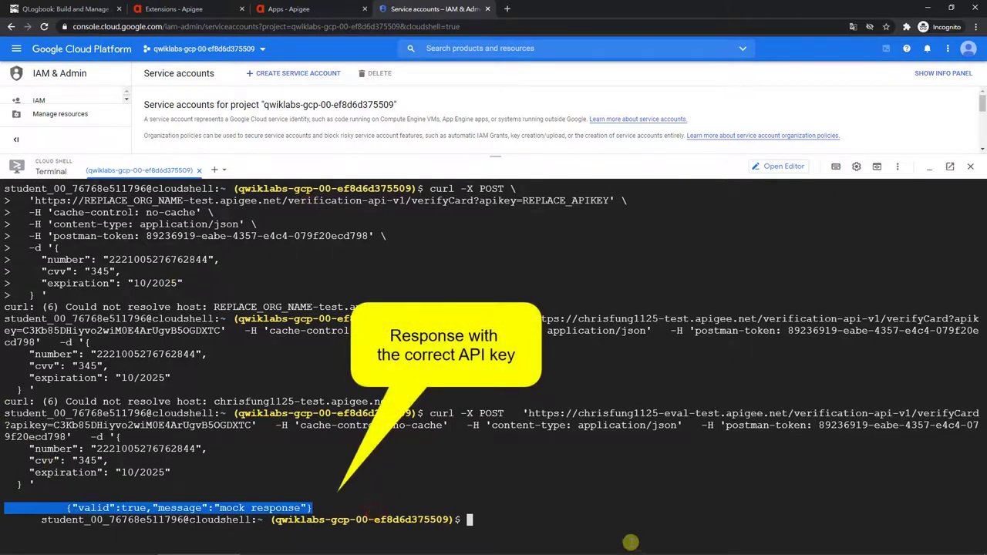
click(628, 538)
key(Up)
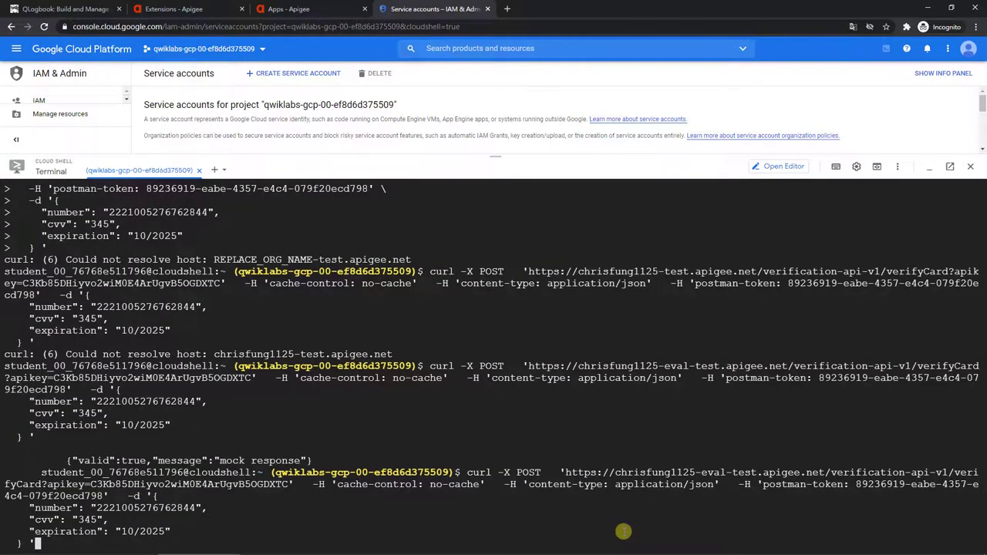
key(Home)
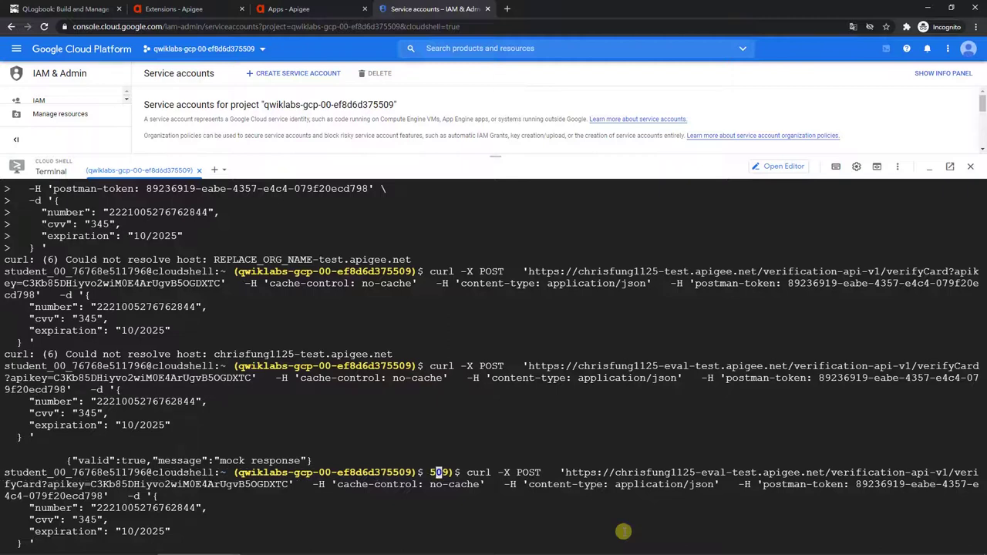
key(Right)
key(Right)
key(Right)
key(Right)
key(Right)
key(Right)
key(Right)
key(Right)
key(Right)
key(Right)
key(Right)
key(Right)
key(Right)
key(Right)
key(Right)
key(Right)
key(Right)
key(Right)
key(Right)
key(Right)
key(Right)
key(Right)
key(Right)
key(Right)
key(Right)
key(Right)
key(Right)
key(Right)
key(Right)
key(Right)
key(Right)
key(Right)
key(Right)
key(Right)
key(Right)
key(Right)
key(Right)
key(Right)
key(Right)
key(Right)
key(Delete)
key(Delete)
key(Delete)
key(Delete)
key(Delete)
key(Delete)
key(Delete)
key(Delete)
key(Delete)
key(Delete)
key(Delete)
key(Delete)
key(Delete)
key(Delete)
key(Delete)
key(Delete)
key(Delete)
key(Delete)
key(Delete)
key(Delete)
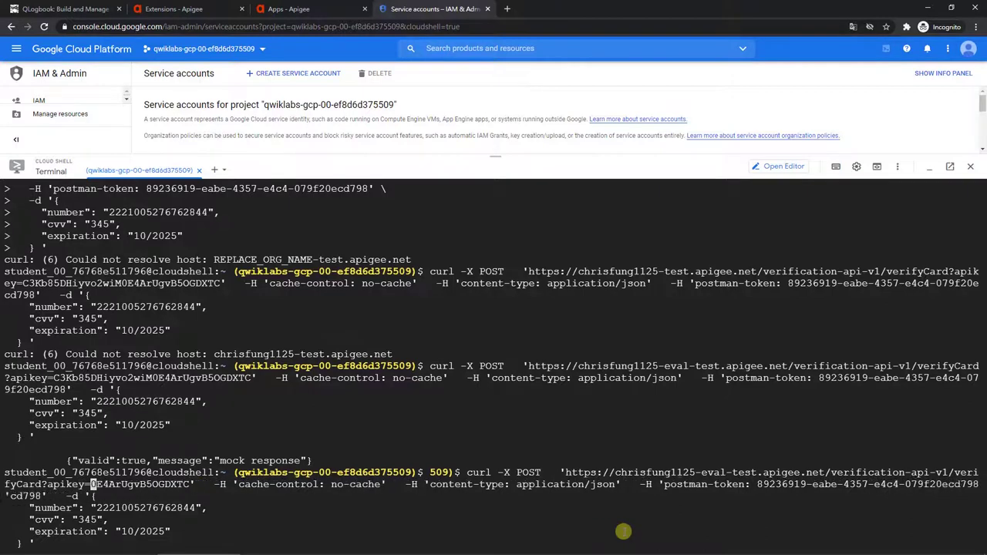
key(Delete)
key(Delete)
key(Delete)
key(Delete)
key(Delete)
key(Delete)
key(Delete)
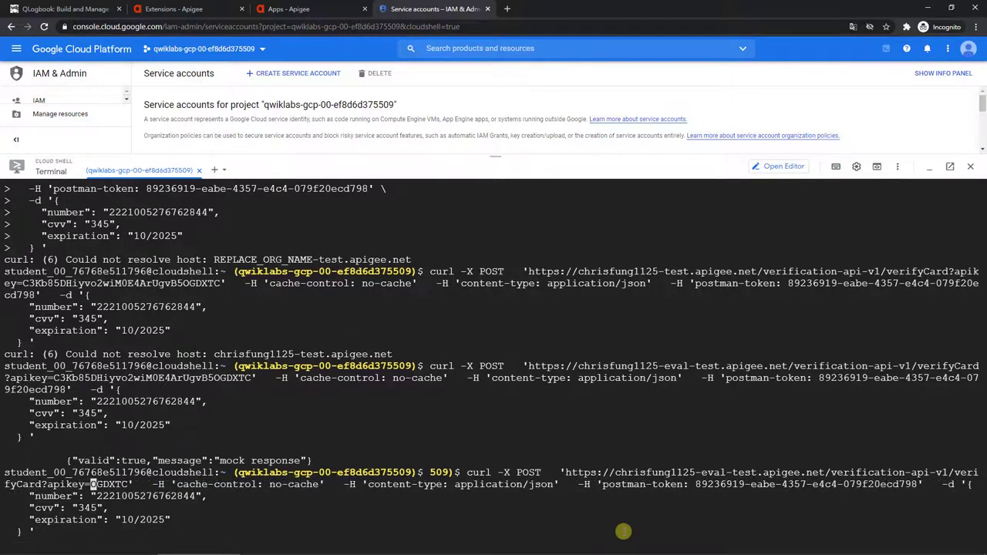
key(Delete)
key(Delete)
key(Delete)
key(BackSpace)
key(BackSpace)
key(BackSpace)
key(BackSpace)
key(BackSpace)
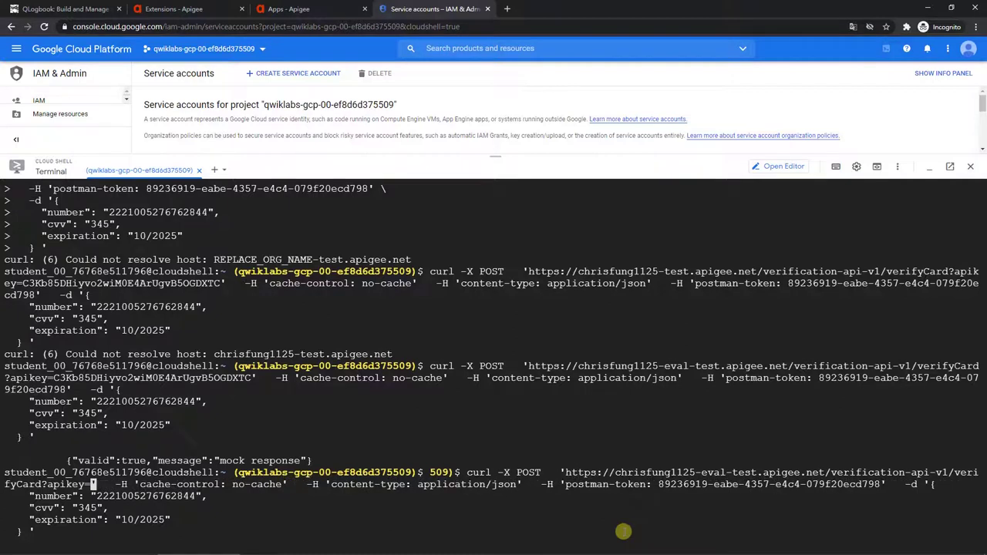
key(BackSpace)
key(BackSpace)
key(BackSpace)
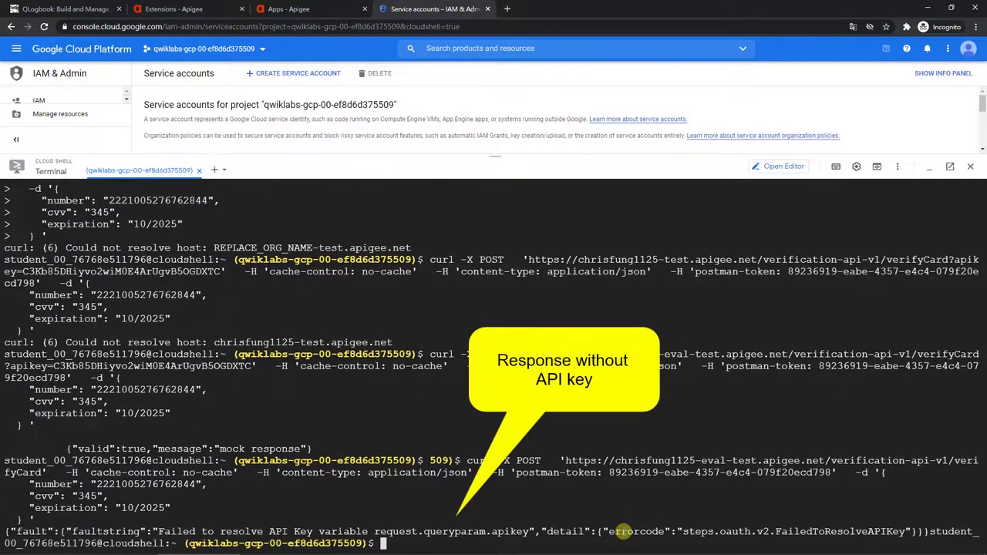
key(Return)
key(Up)
key(Up)
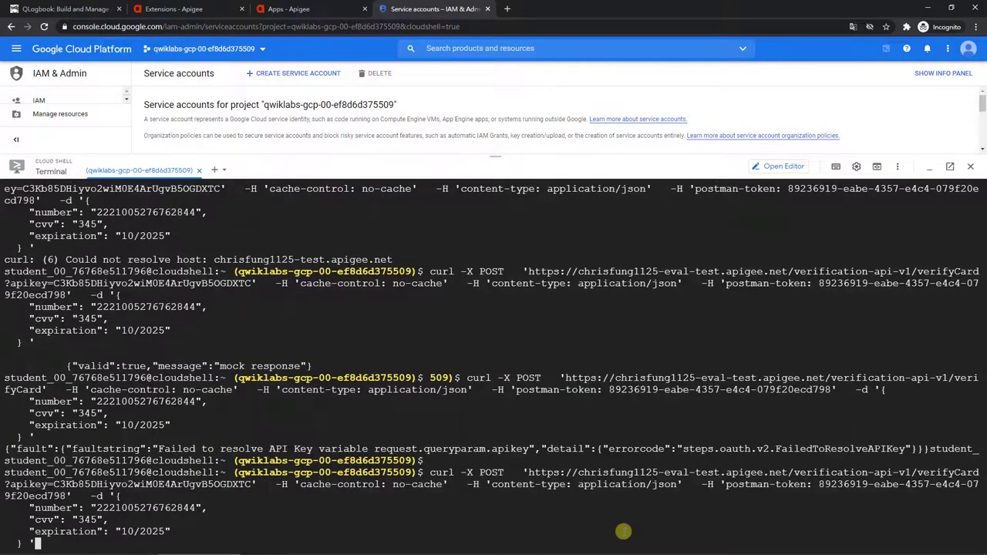
key(ctrl+a)
key(Right)
key(Right)
key(Right)
key(Right)
key(Right)
key(Right)
key(Right)
key(Right)
key(Right)
key(Right)
key(Right)
key(Right)
key(Right)
key(Right)
key(Right)
key(Right)
key(Right)
key(Right)
key(Right)
key(Right)
key(Right)
key(Right)
key(Right)
key(Right)
key(Right)
key(Right)
key(Right)
key(Right)
key(Right)
key(Right)
key(Right)
key(Right)
key(Right)
key(Right)
key(Right)
key(Right)
key(Left)
key(Left)
key(Left)
key(Left)
key(Delete)
key(Delete)
key(Delete)
key(Delete)
key(Delete)
key(Delete)
key(Delete)
key(Delete)
key(Delete)
key(Delete)
key(Delete)
key(Delete)
key(Delete)
key(Delete)
key(Delete)
key(Delete)
key(Delete)
key(Delete)
key(Delete)
key(Delete)
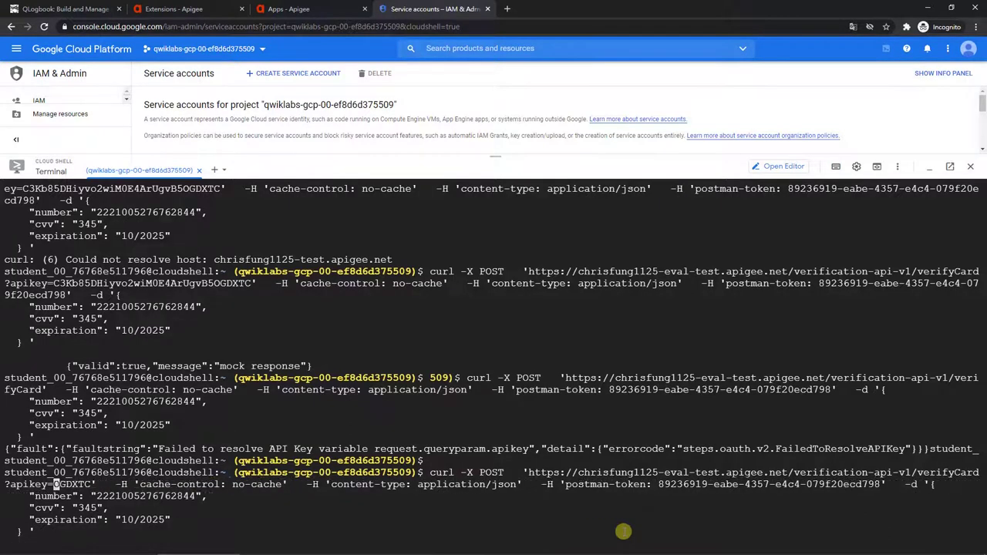
key(Delete)
key(Delete)
text(12345)
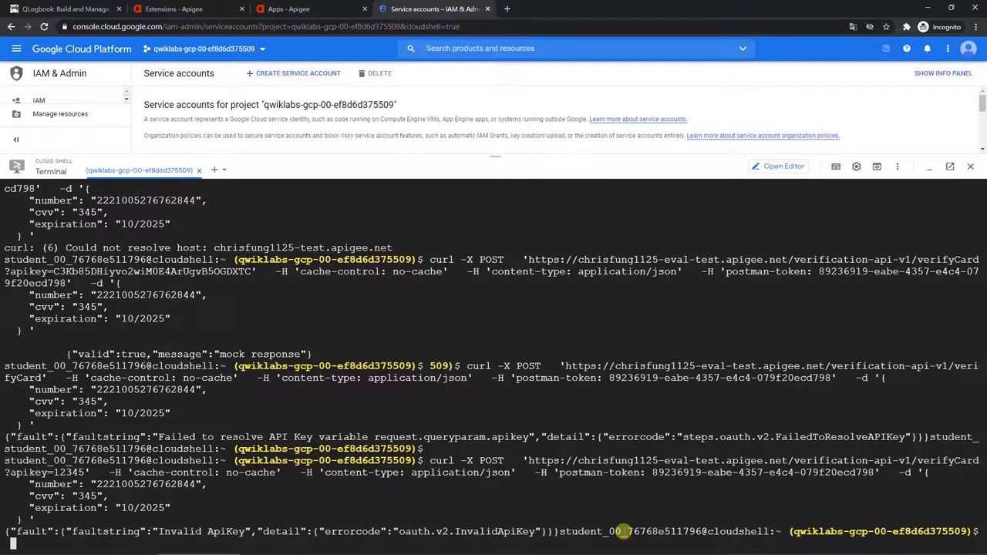
key(Return)
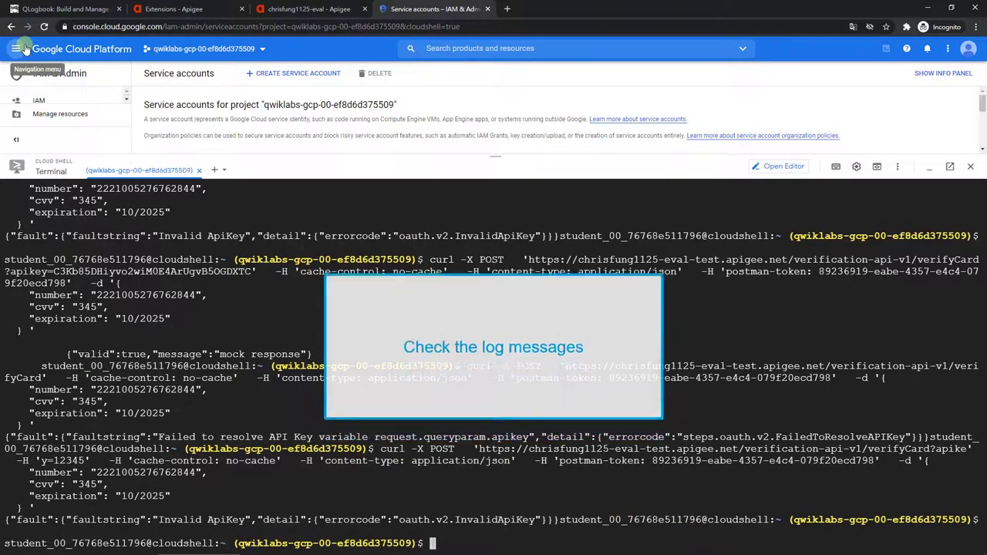
Step: Open Logging's Logs Viewer and minimise Cloud Shell to show the verifyCard log entry
click(16, 48)
scroll(57, 304, down, 4)
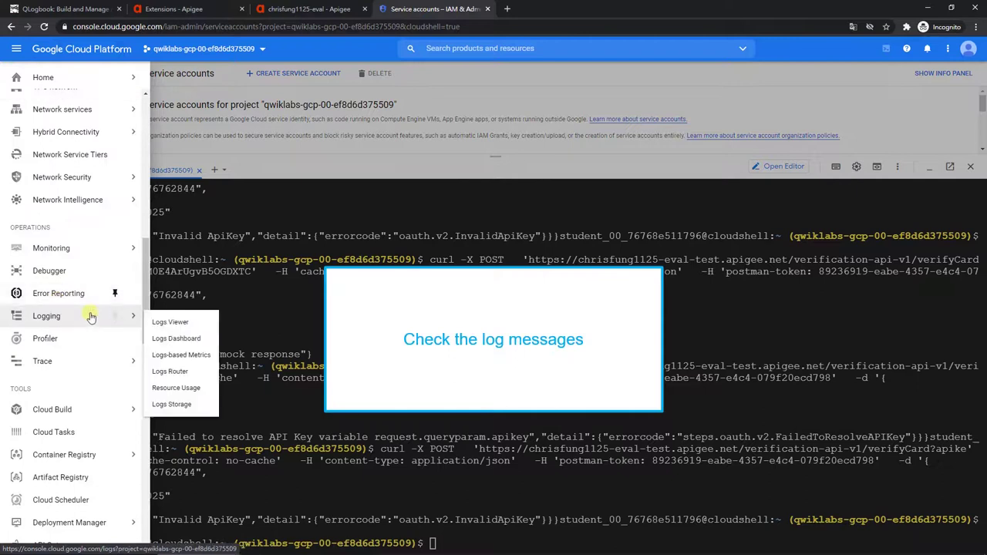
click(91, 316)
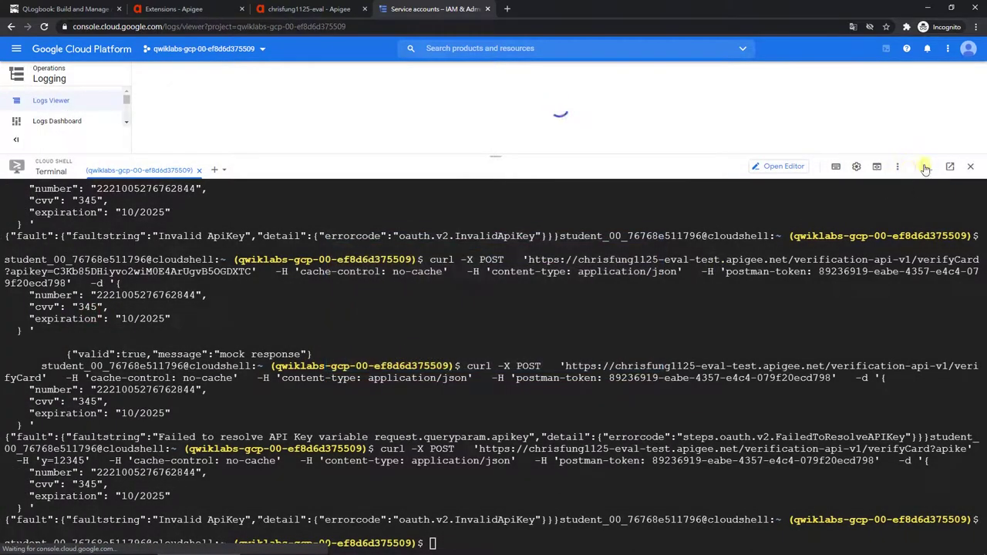
click(929, 168)
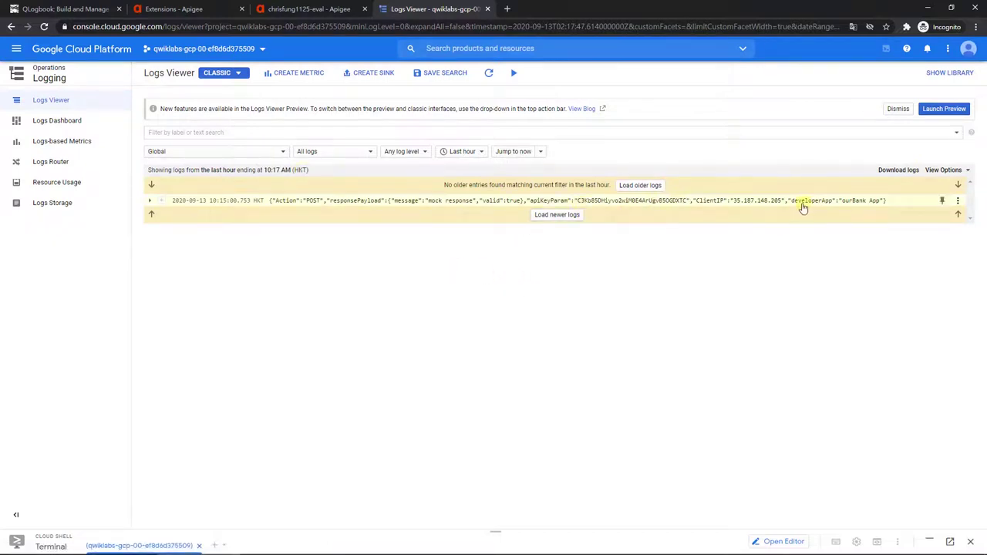
key(alt+Tab)
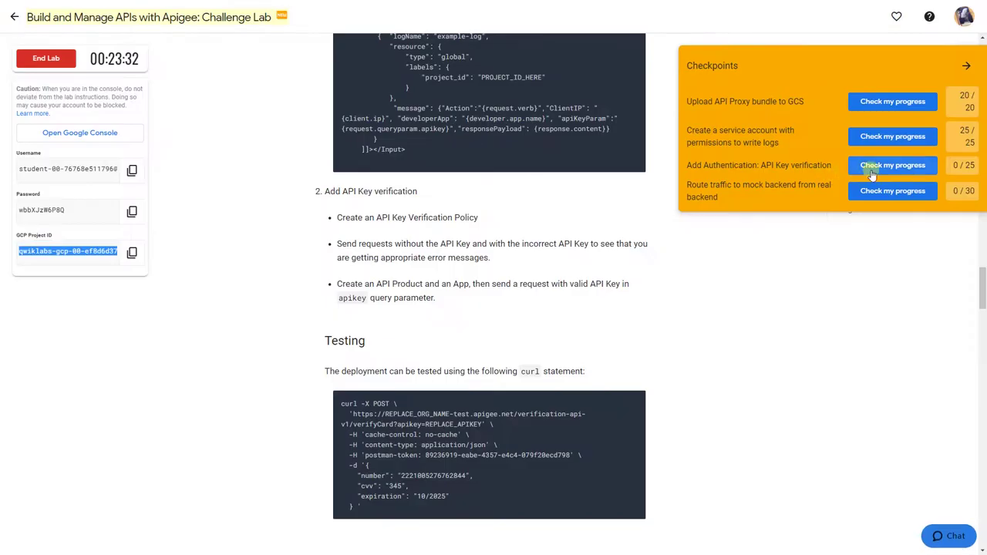
Step: Score the API Key verification checkpoint, read Task 3, and return to the ourBank App page
click(872, 171)
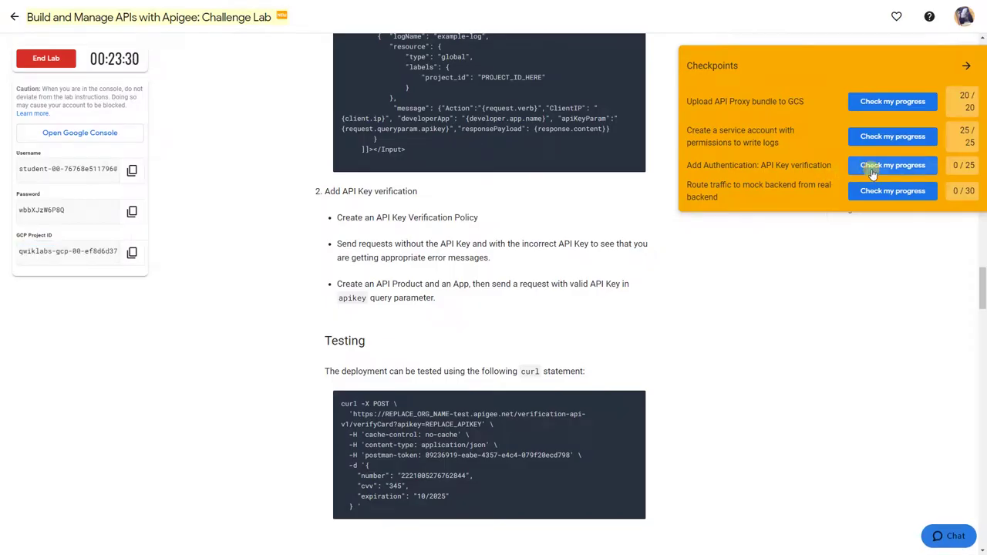
click(588, 68)
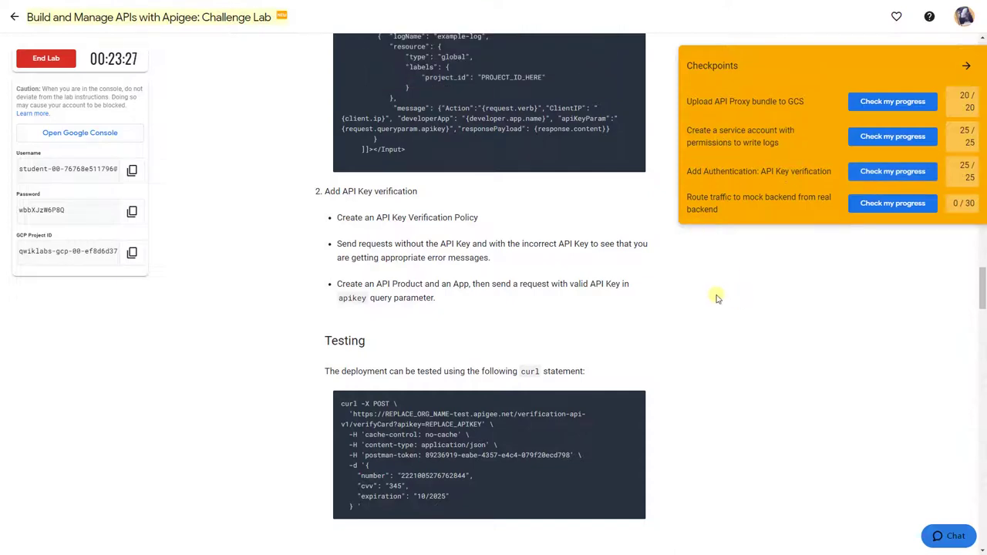
scroll(710, 298, down, 2)
scroll(710, 297, down, 5)
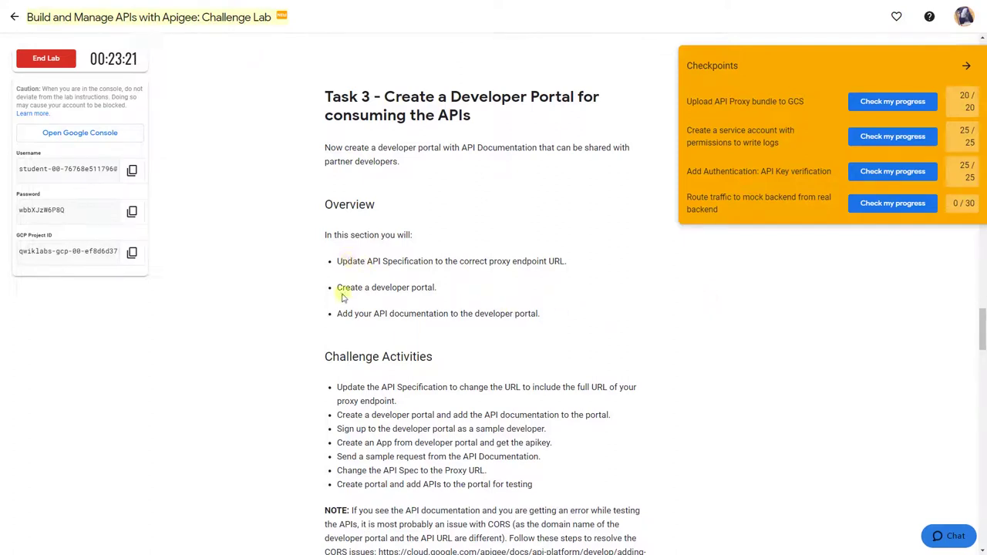
drag(332, 288, 519, 297)
key(alt+Tab)
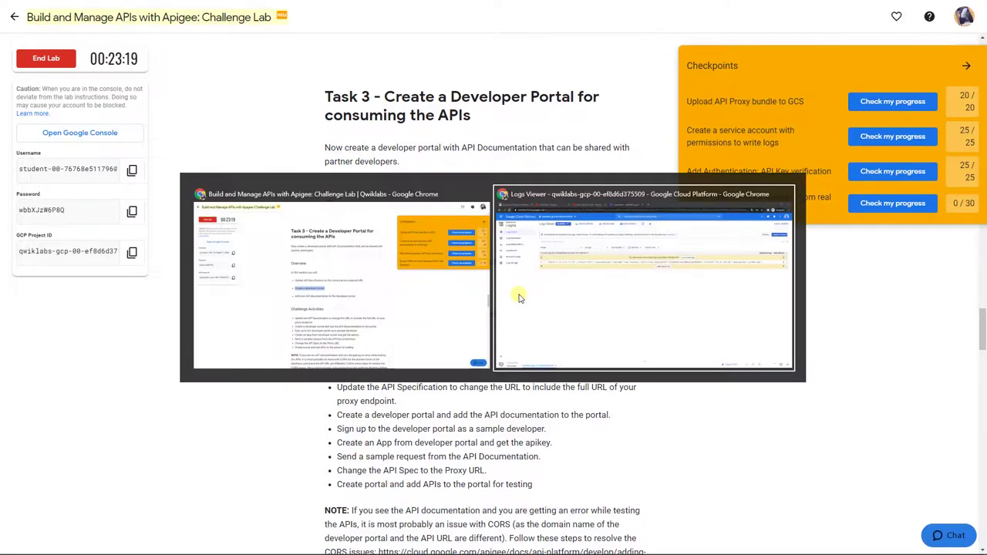
click(323, 9)
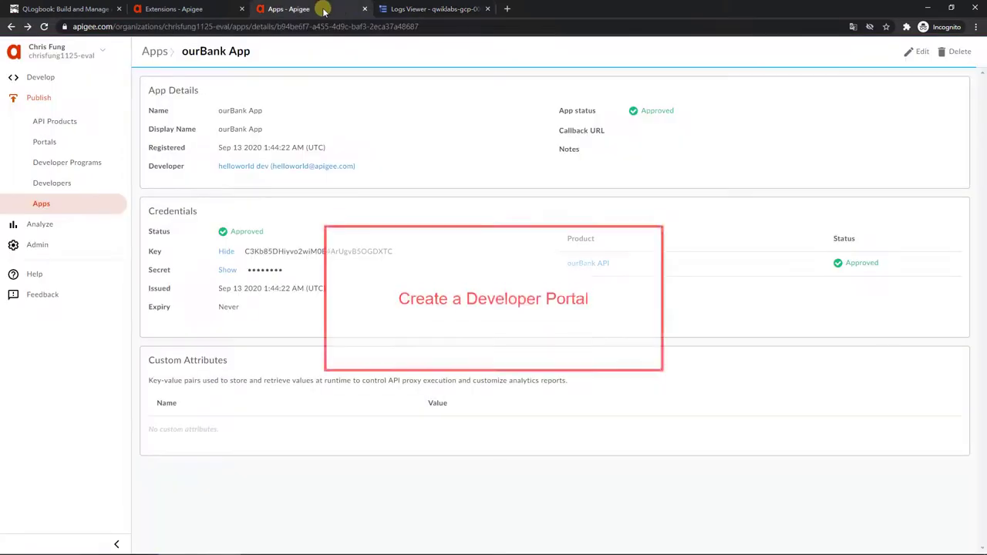
Step: Create a portal named 'ourBank Developer' from Publish > Portals
click(102, 141)
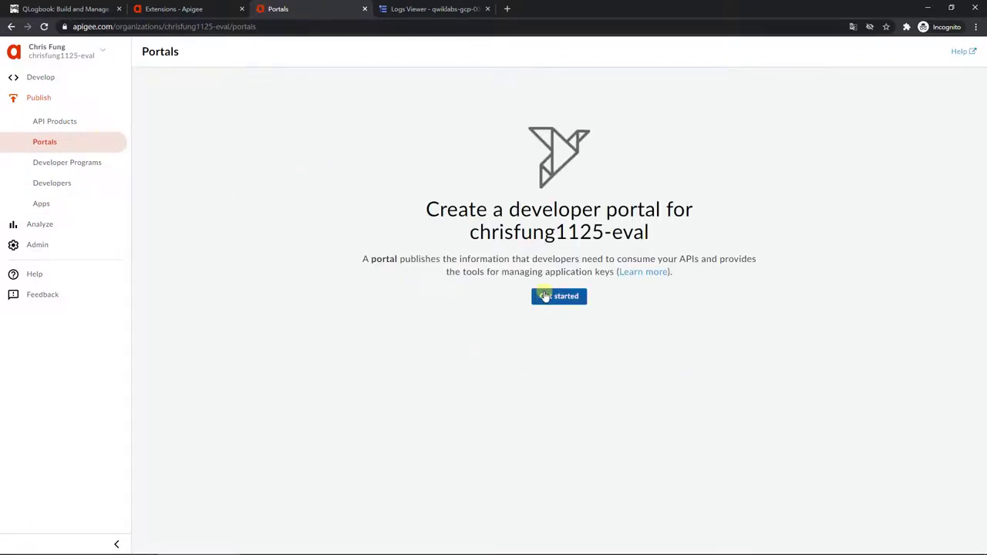
click(545, 296)
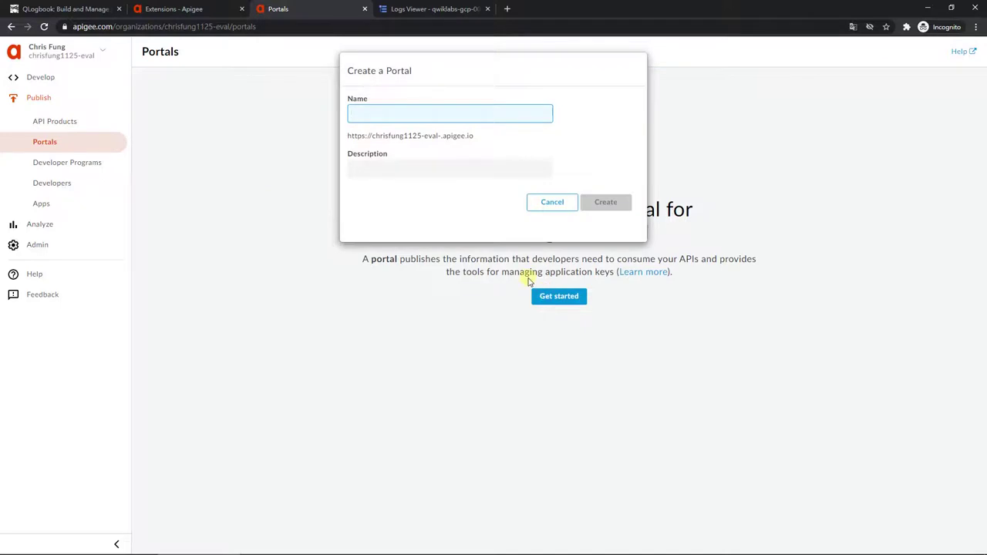
text(ourBank )
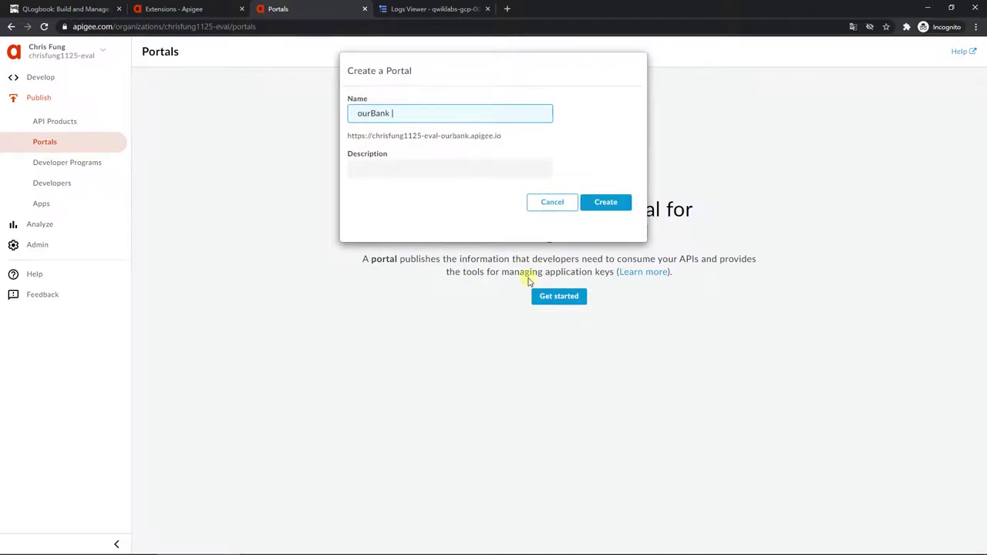
text(Develop)
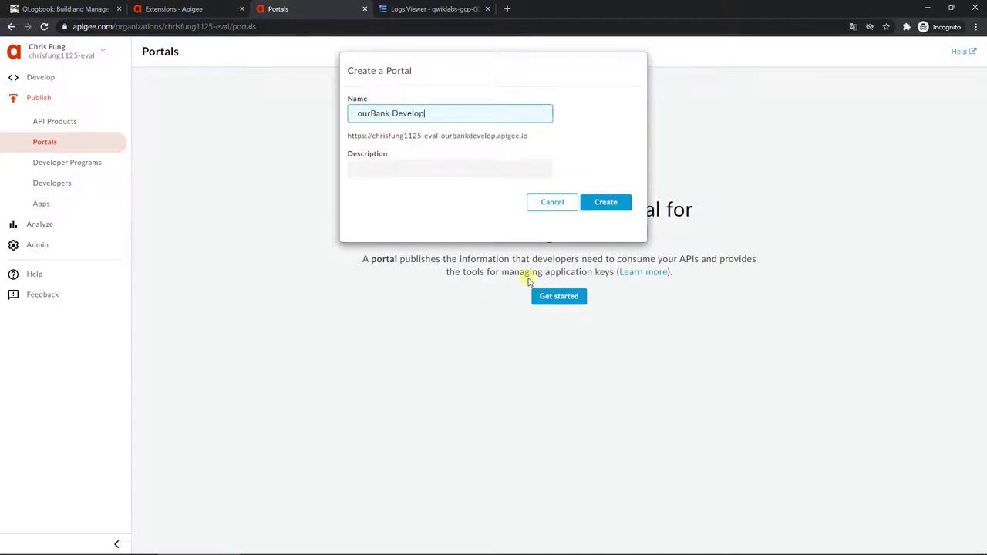
text(er)
click(606, 203)
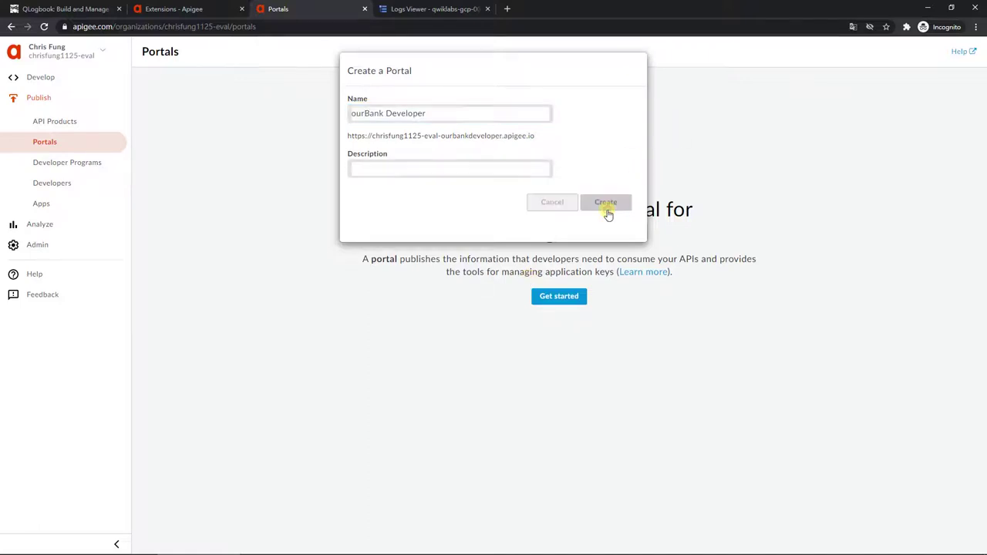
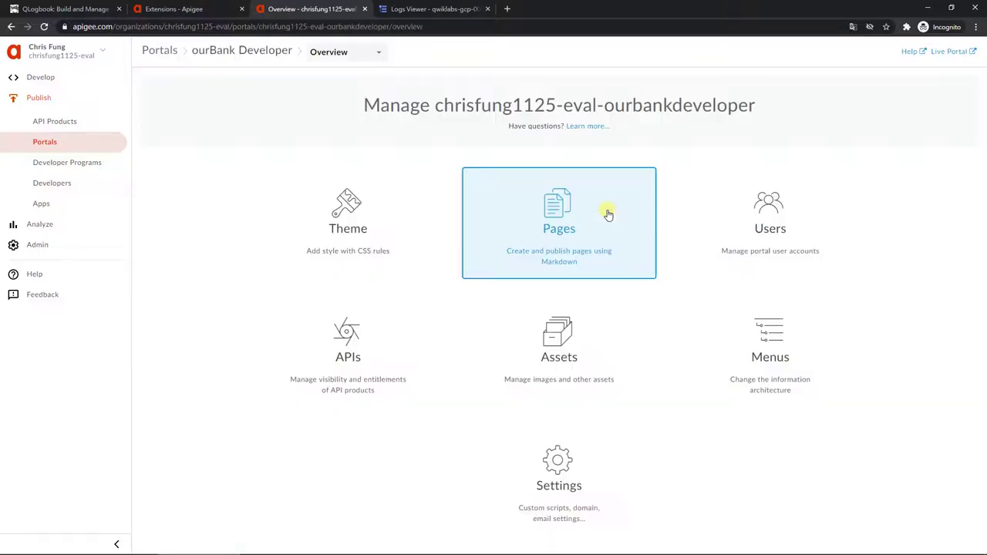
Step: Add the ourBank API product to the ourBank Developer portal's APIs page, accepting the default settings
click(341, 53)
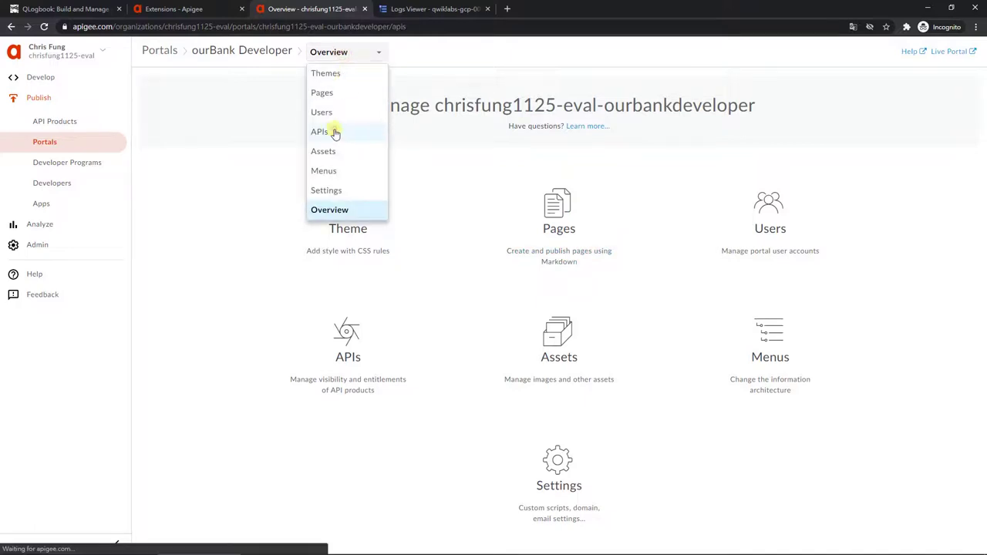
click(334, 132)
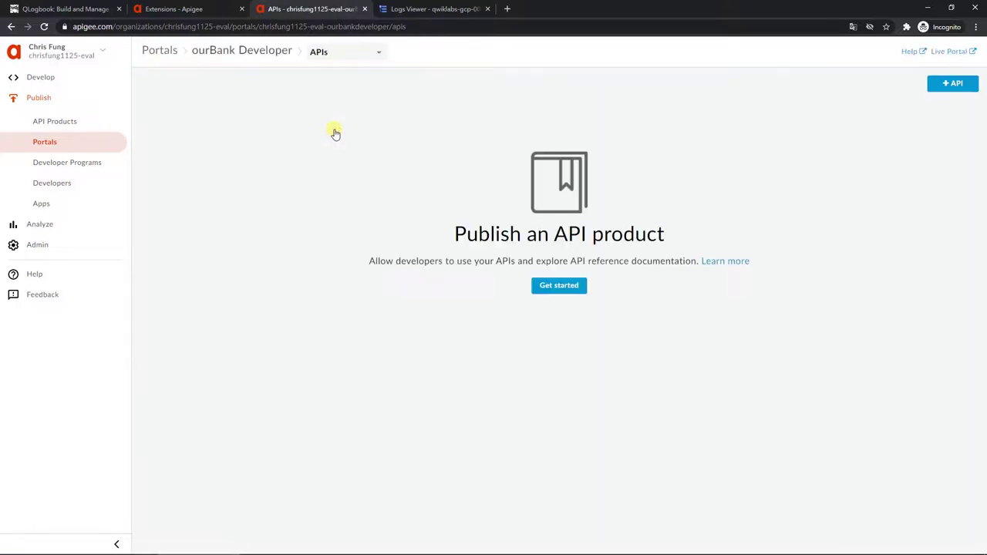
click(559, 287)
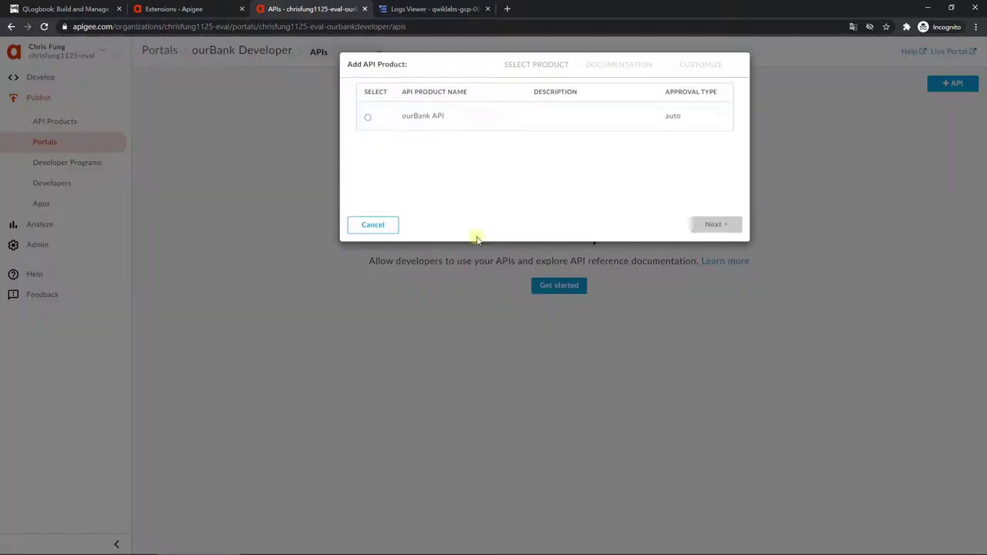
click(378, 125)
click(706, 223)
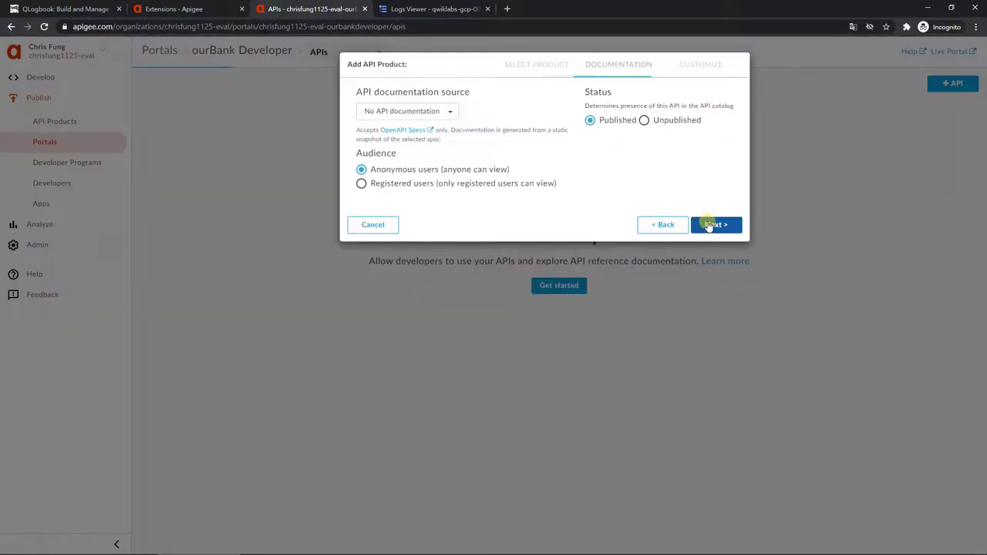
click(708, 226)
click(718, 317)
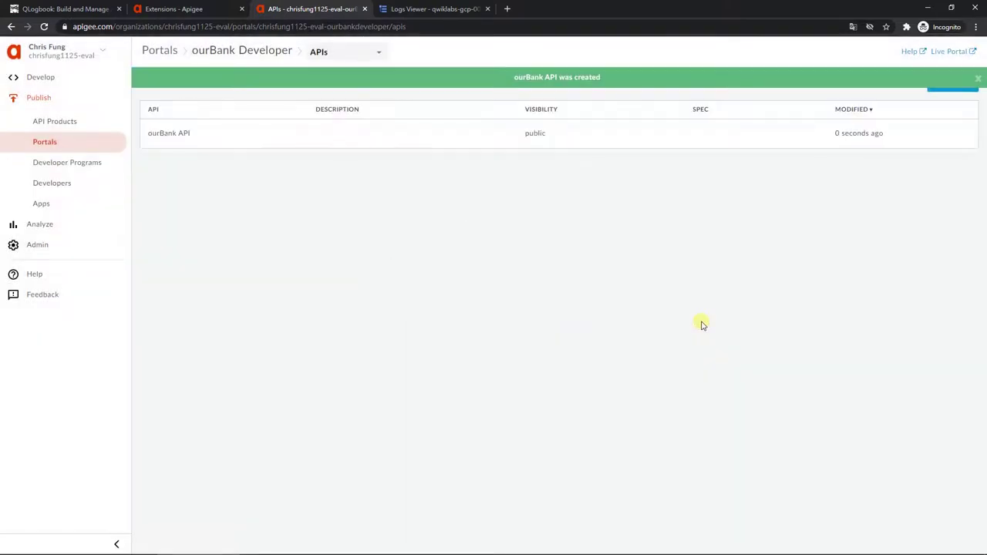
Step: Confirm ourBank API appears in the live portal's API list, then close the live portal
click(955, 51)
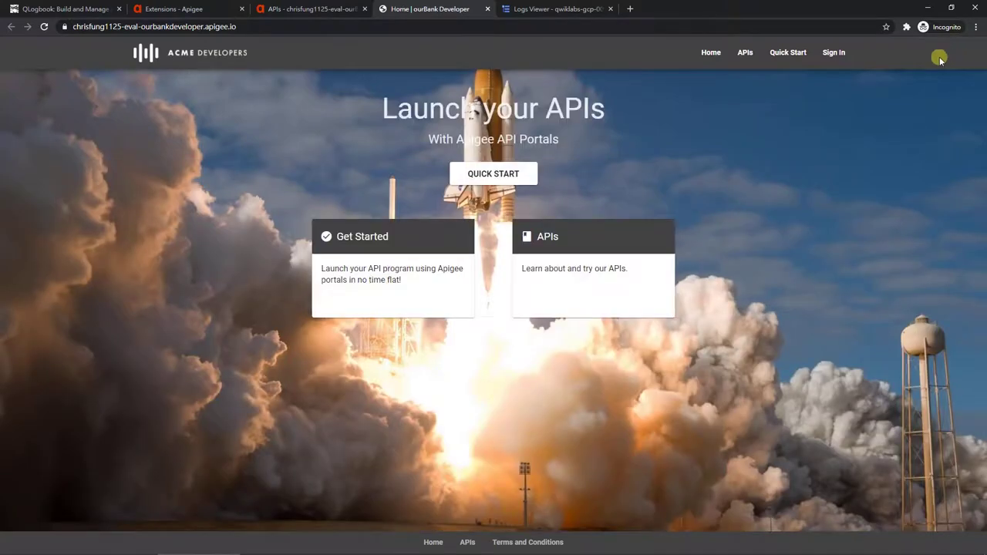
click(744, 54)
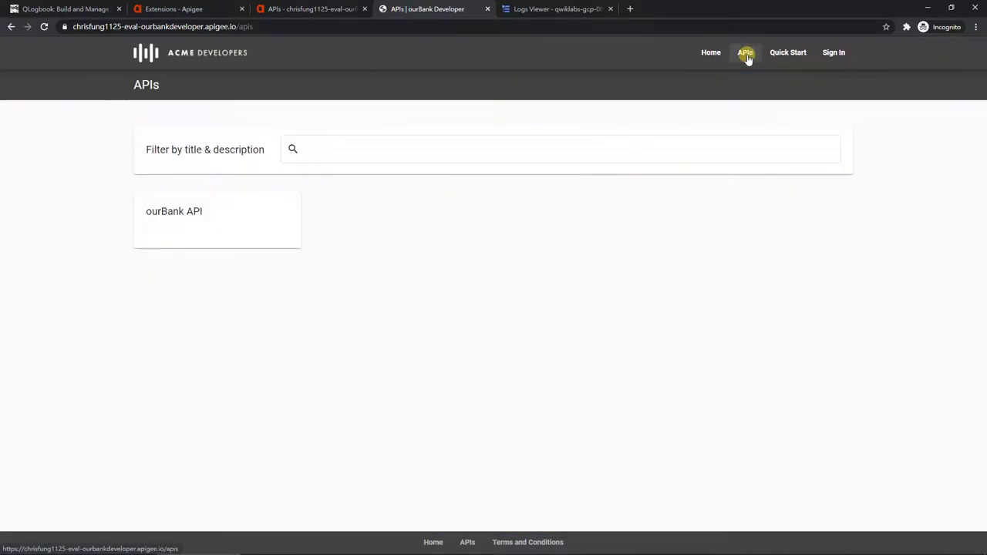
click(487, 9)
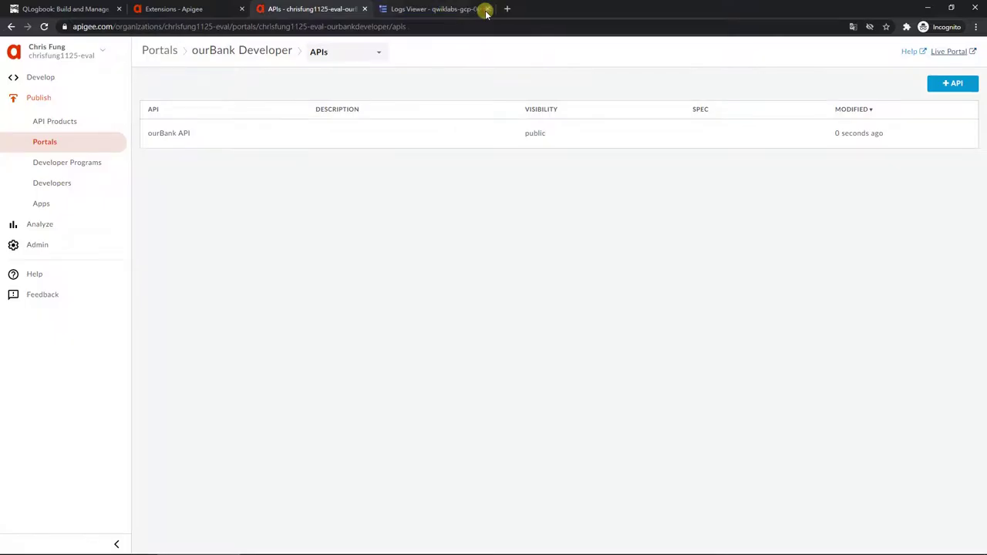
Step: Copy Task 4's mkdir command for bank-verification-service from the lab, then return to the Logs Viewer
key(alt+Tab)
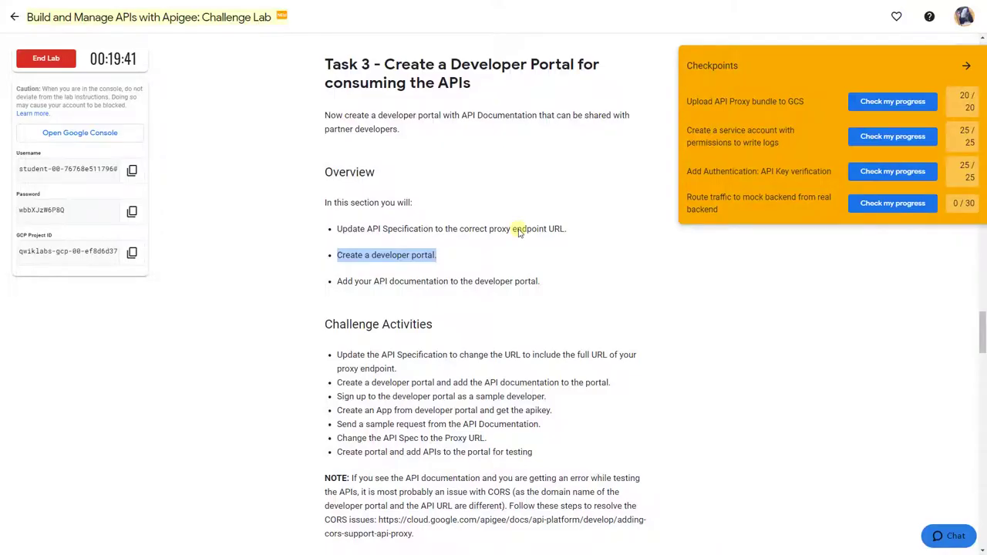
click(553, 284)
scroll(553, 284, down, 5)
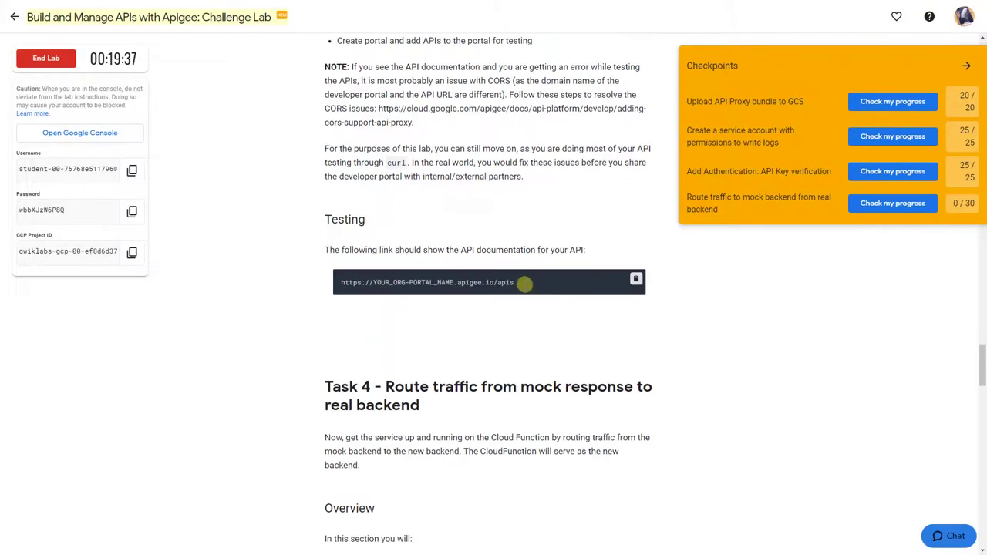
triple_click(522, 284)
click(546, 333)
scroll(546, 333, down, 3)
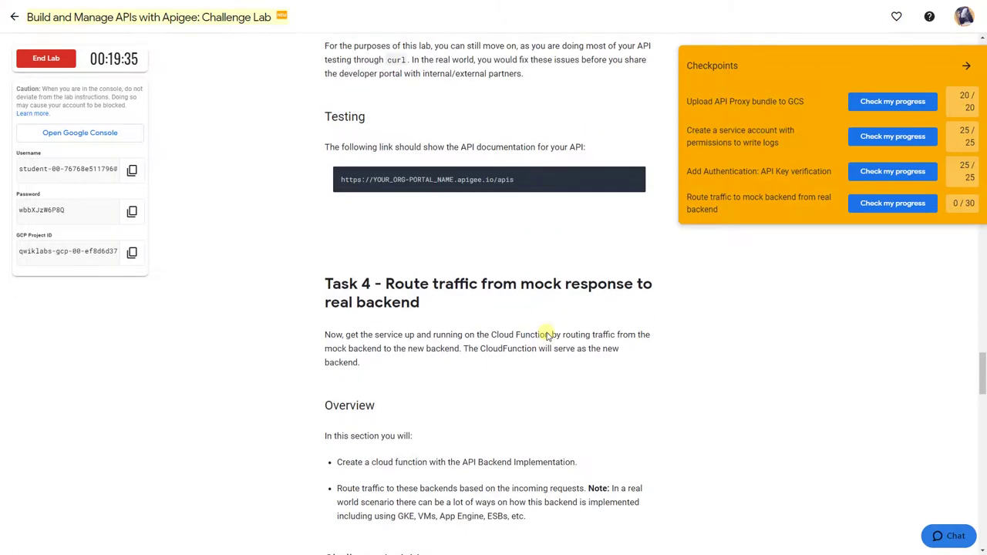
scroll(583, 312, down, 2)
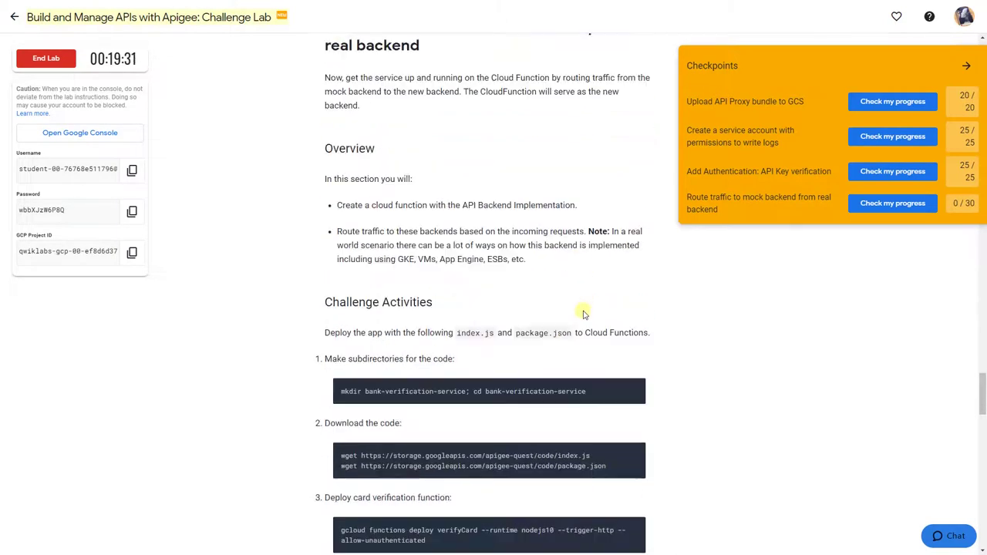
scroll(583, 312, down, 1)
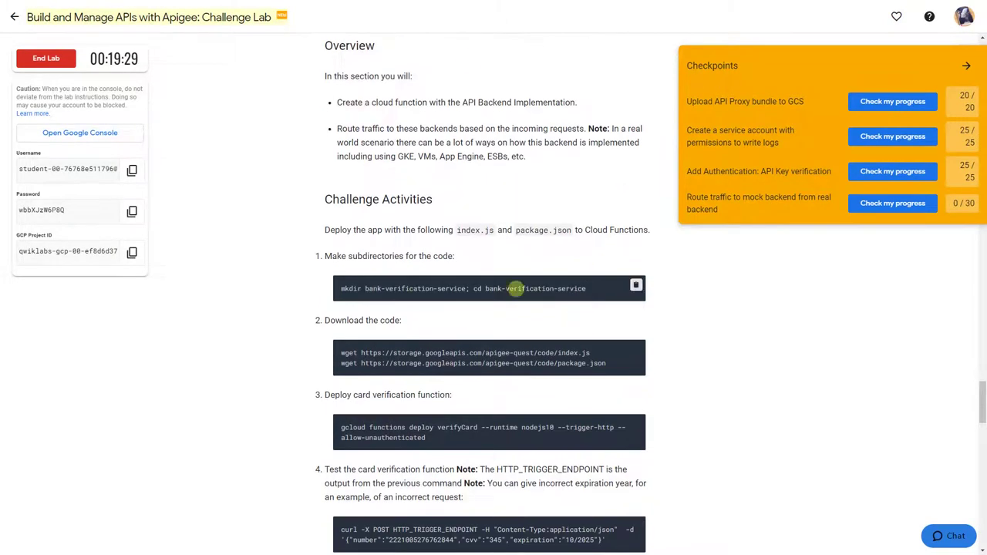
triple_click(345, 287)
key(ctrl+c)
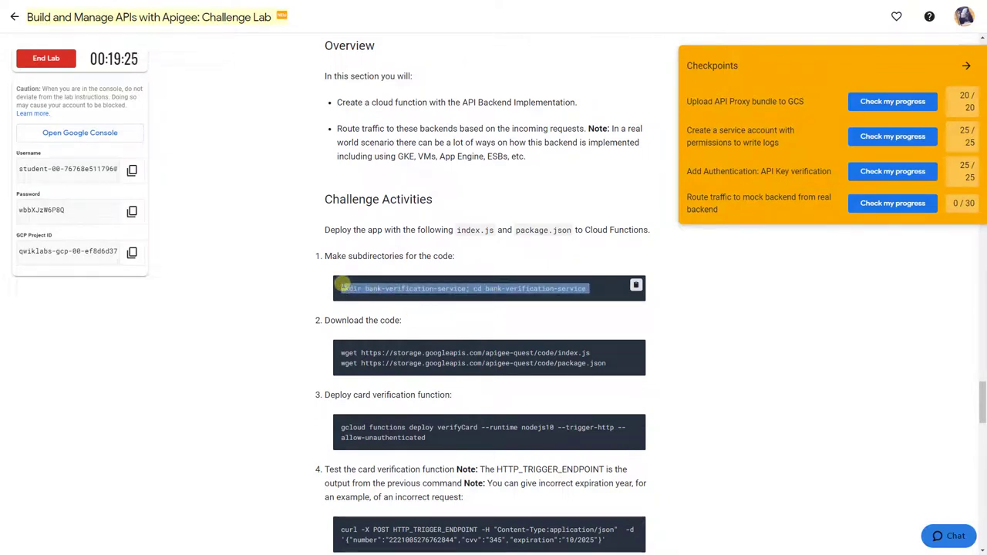
key(alt+Tab)
click(458, 9)
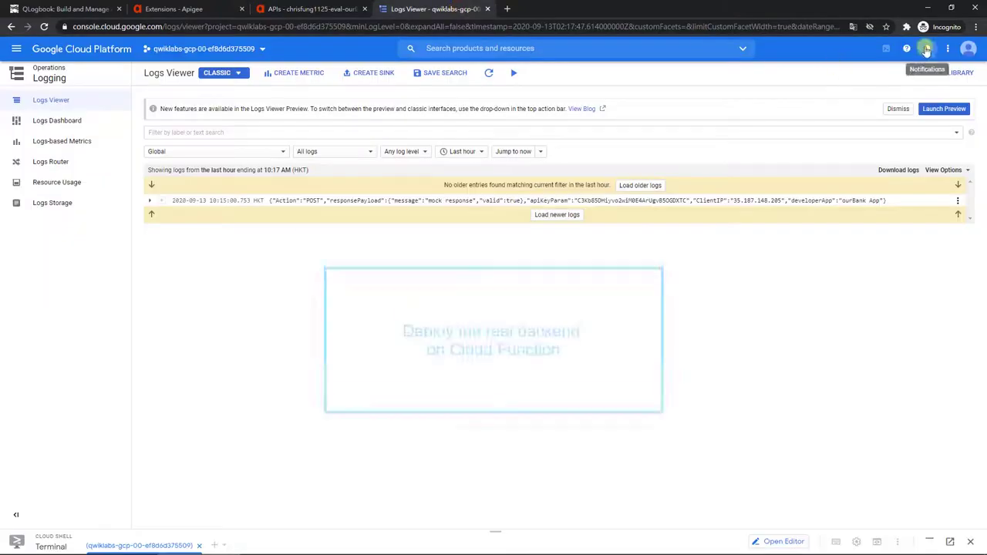
Step: Clear Cloud Shell, then create and enter the bank-verification-service folder
click(929, 542)
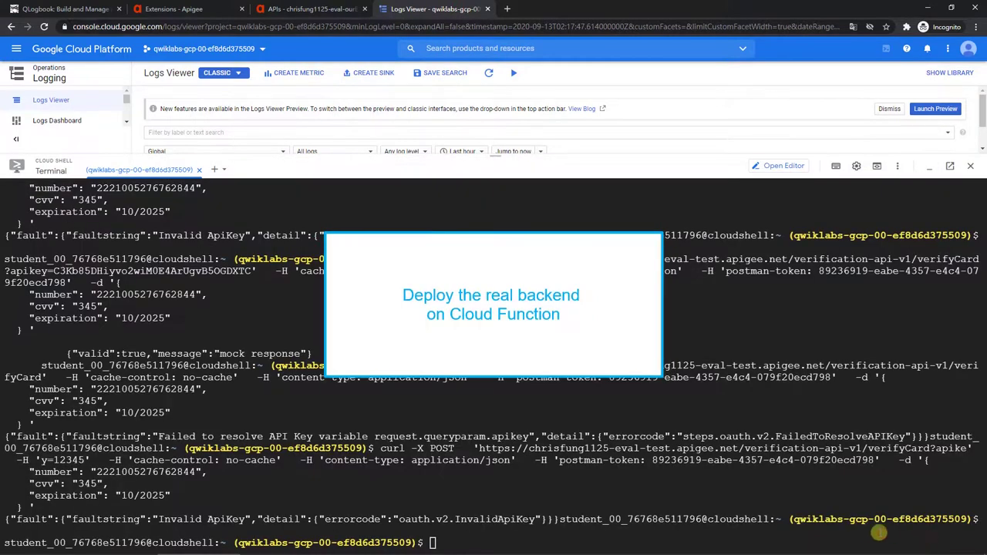
text(clear)
key(Return)
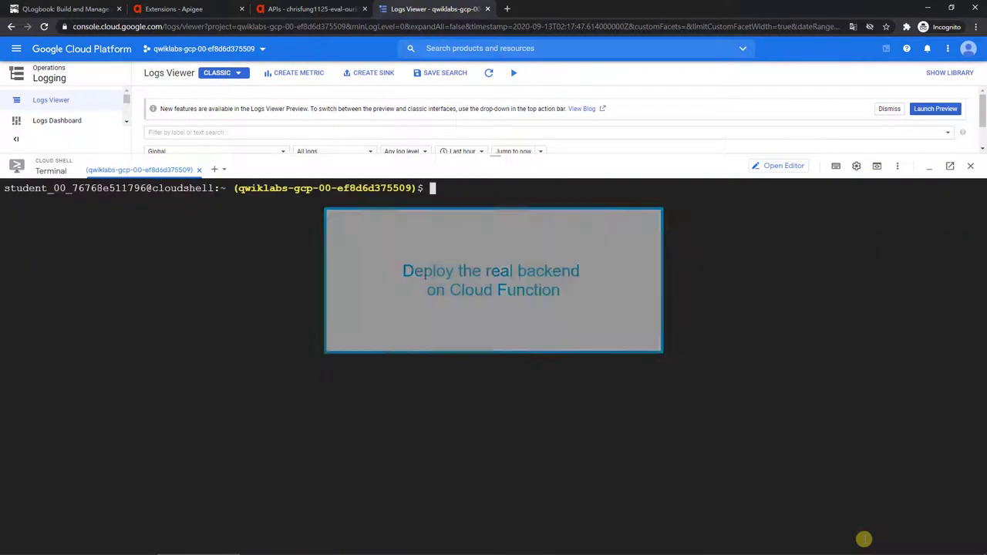
key(ctrl+v)
key(Return)
key(Return)
text(ls)
key(Return)
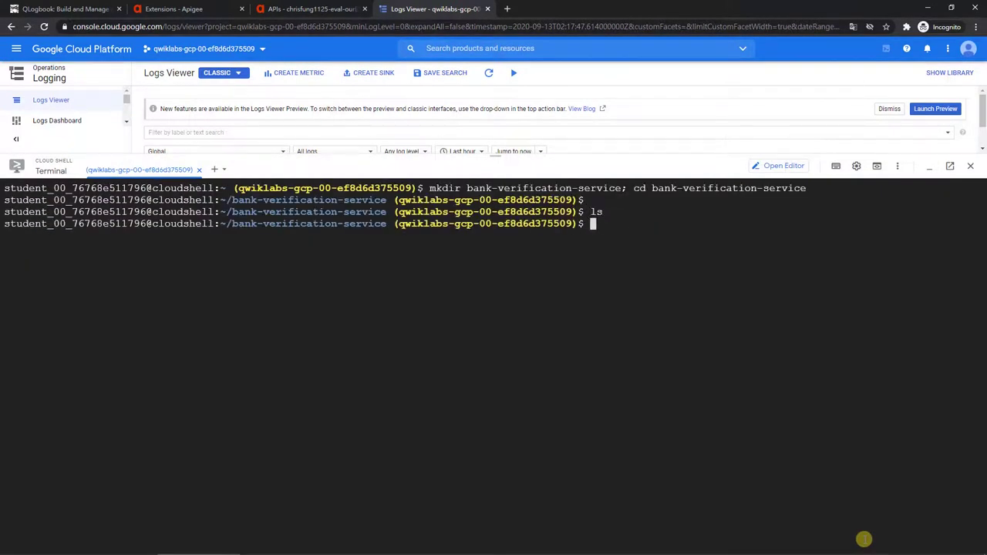
Step: Download index.js and package.json into the folder with the lab's wget commands
key(alt+Tab)
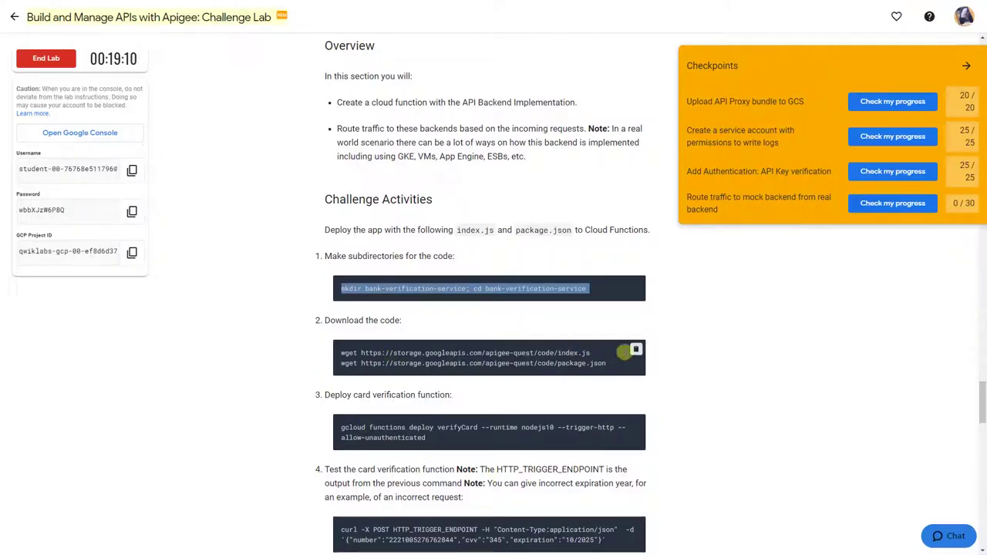
click(636, 349)
key(alt+Tab)
text(wget https://storage.googleapis.com/apigee-quest/code/index.js wget https://storage.googleapis.com/apigee-quest/code/package.json)
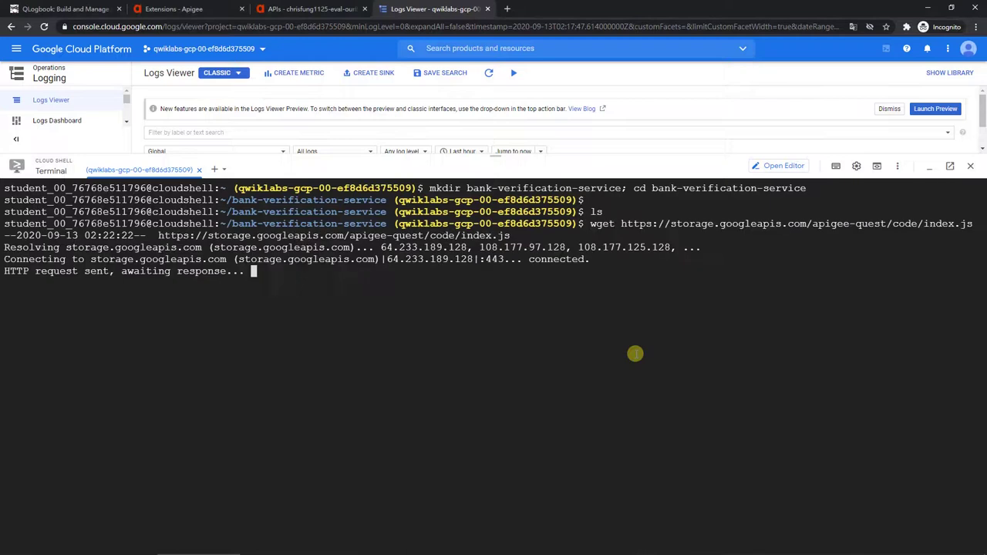
key(Return)
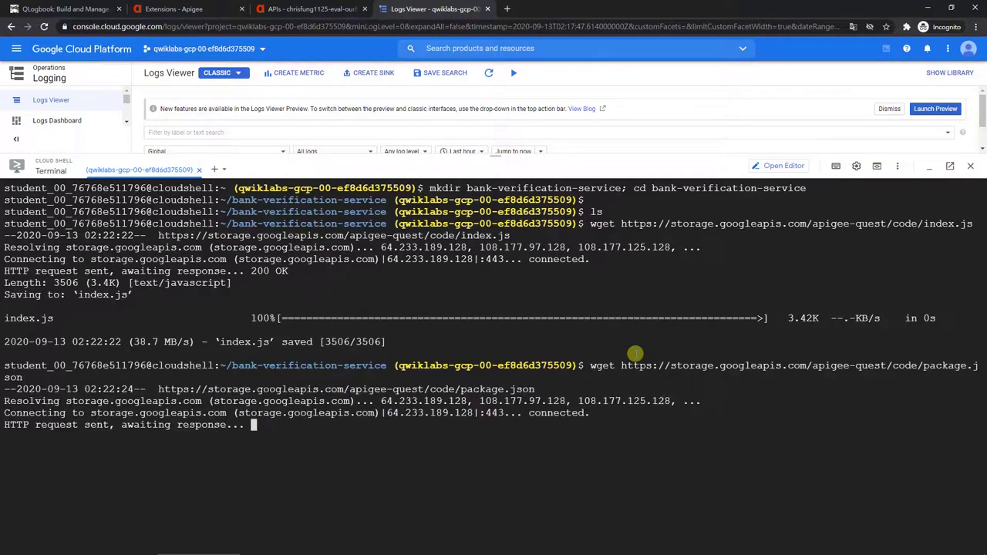
text(ls)
key(Return)
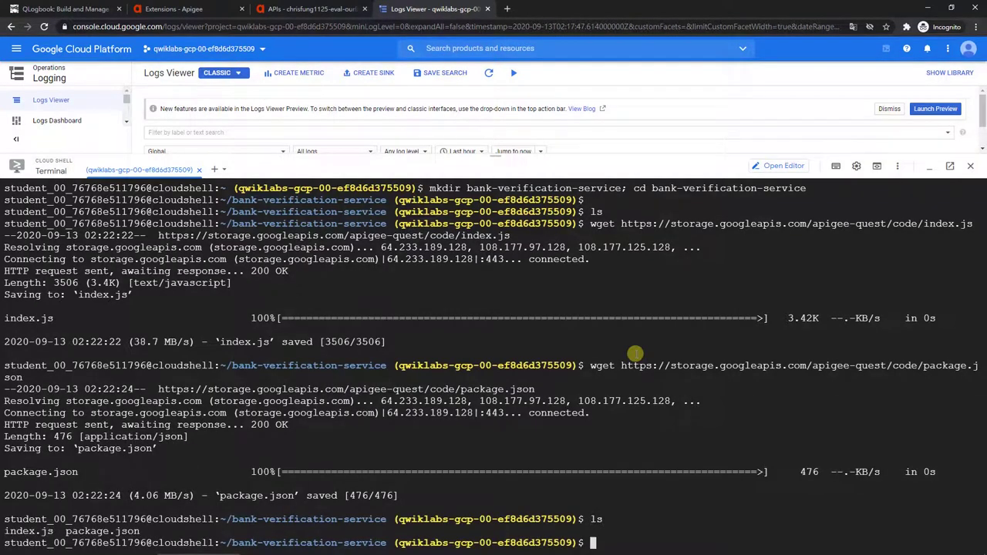
Step: Run the lab's gcloud functions deploy command for verifyCard and open a second shell session
key(alt+Tab)
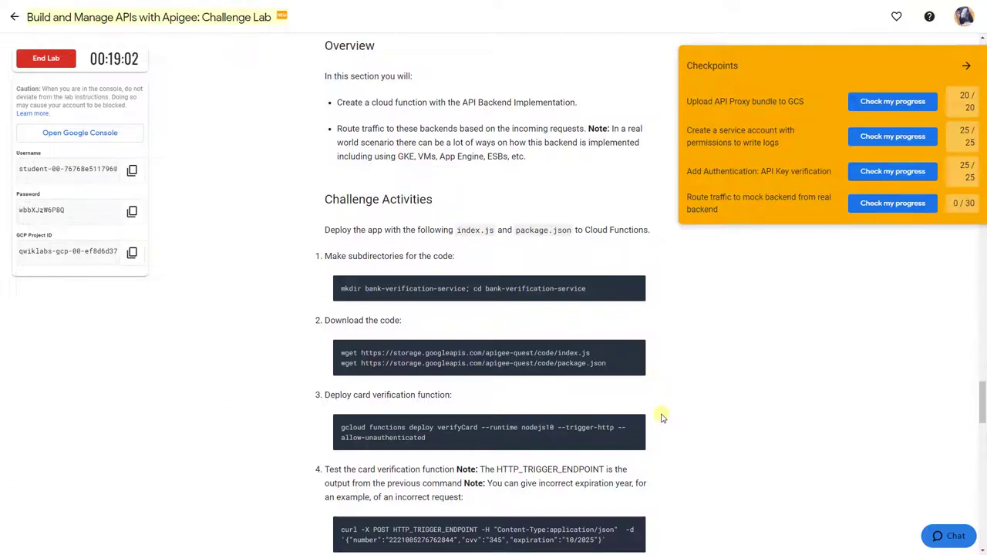
click(637, 424)
key(alt+Tab)
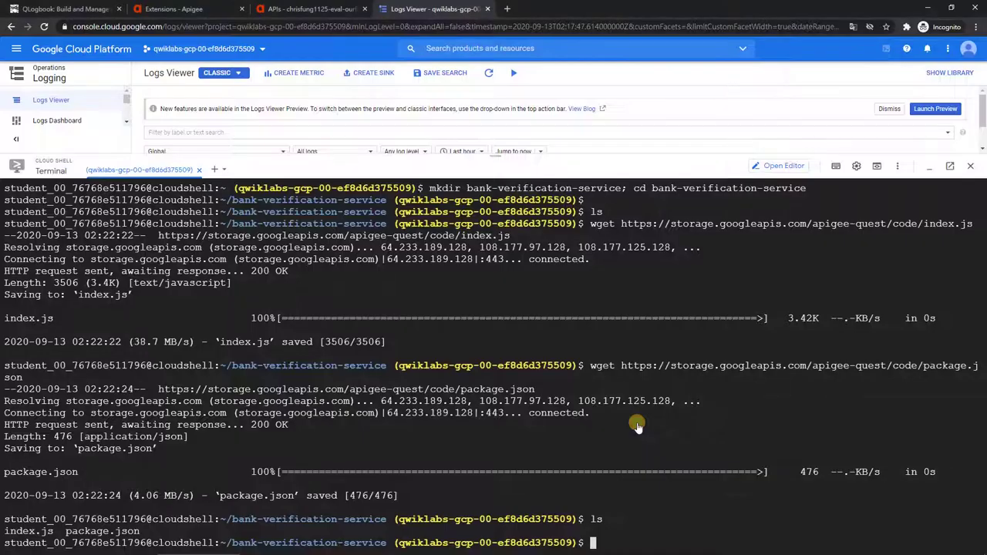
key(ctrl+v)
key(Return)
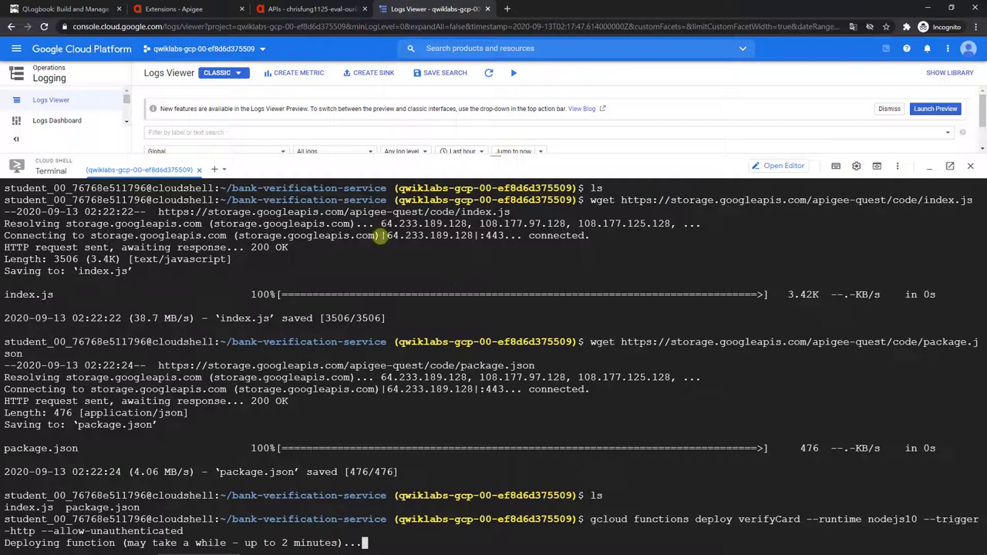
click(215, 170)
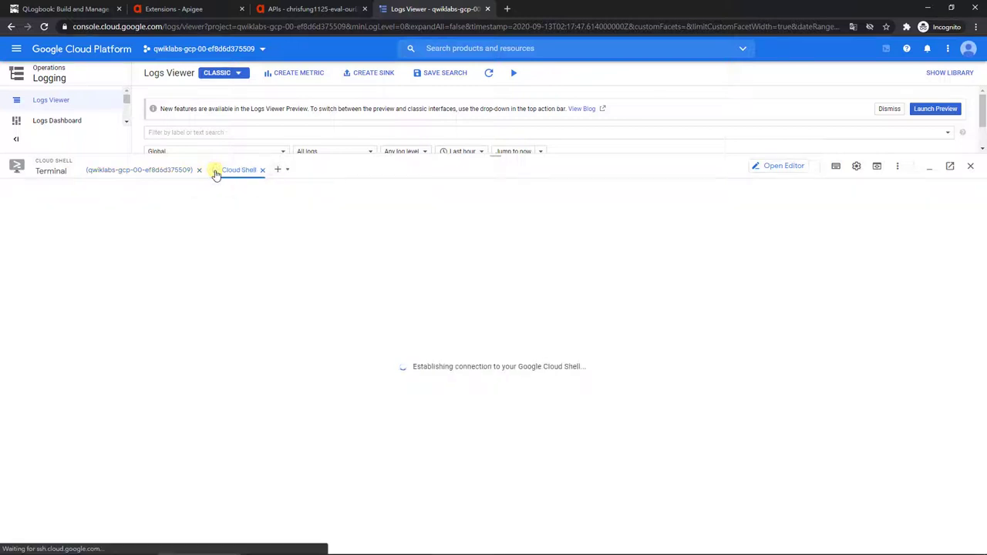
Step: In the second shell session, enter the bank-verification-service folder and list its files
text(ls)
key(Return)
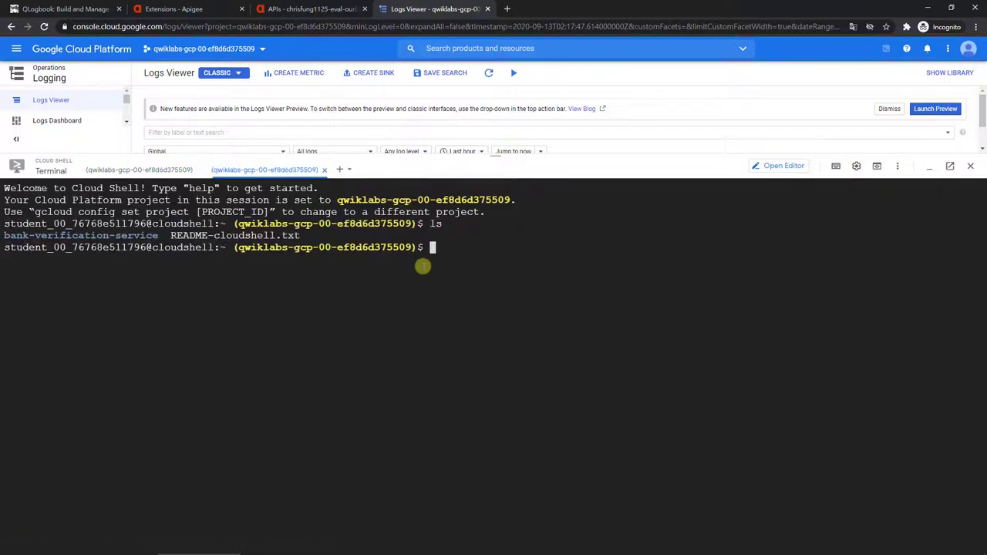
text(cd ba)
key(Tab)
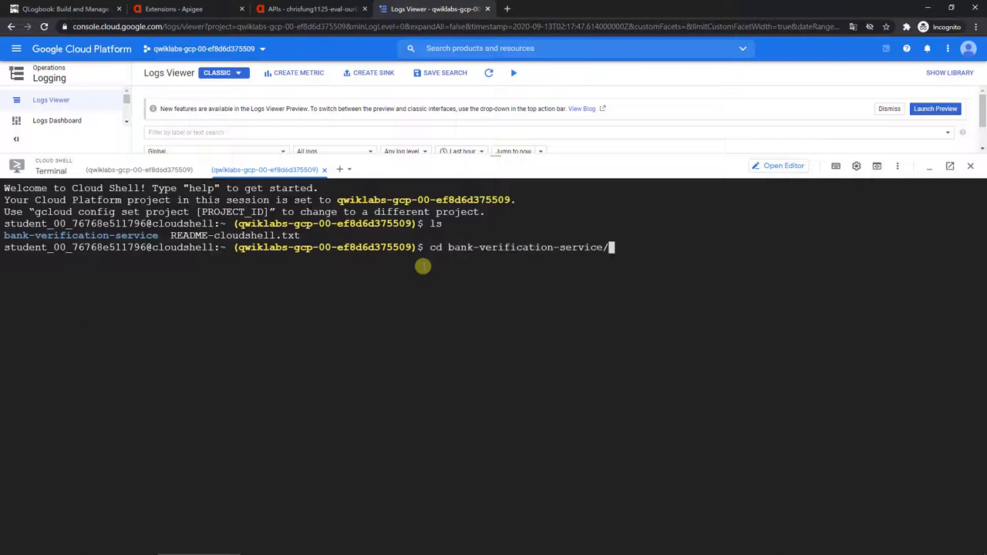
key(Return)
text(ls)
key(Return)
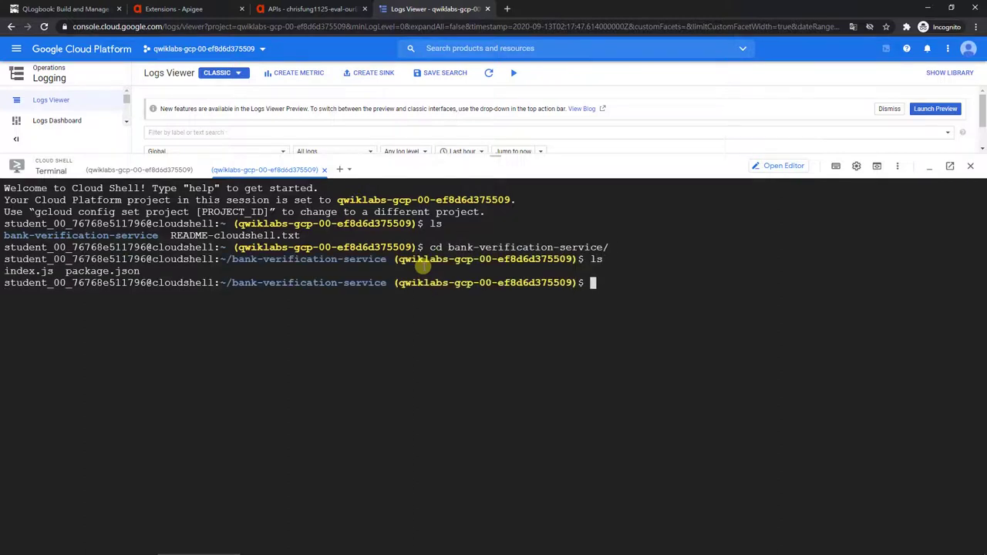
Step: Run the lab's gcloud functions deploy command for verifyAddress
key(alt+Tab)
scroll(424, 266, down, 4)
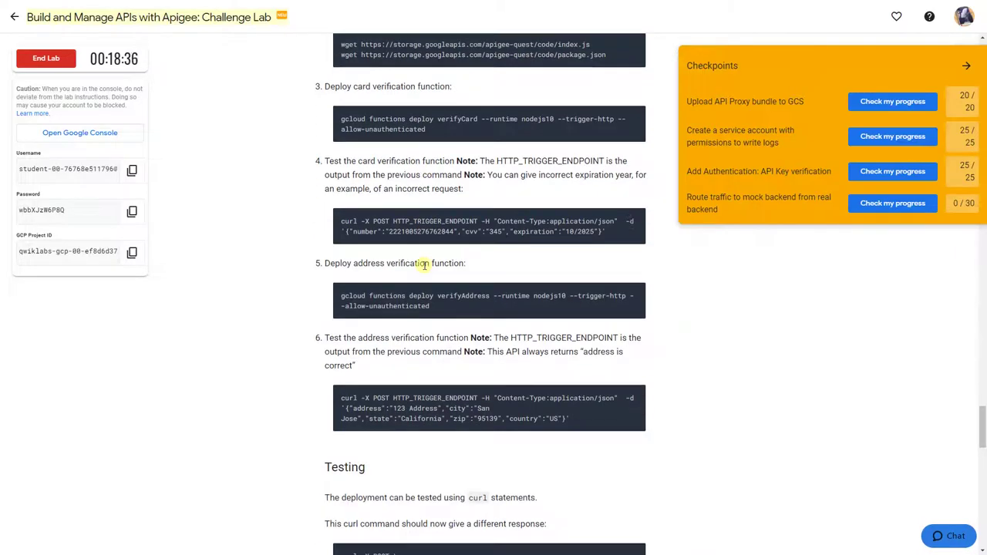
mouse_move(594, 396)
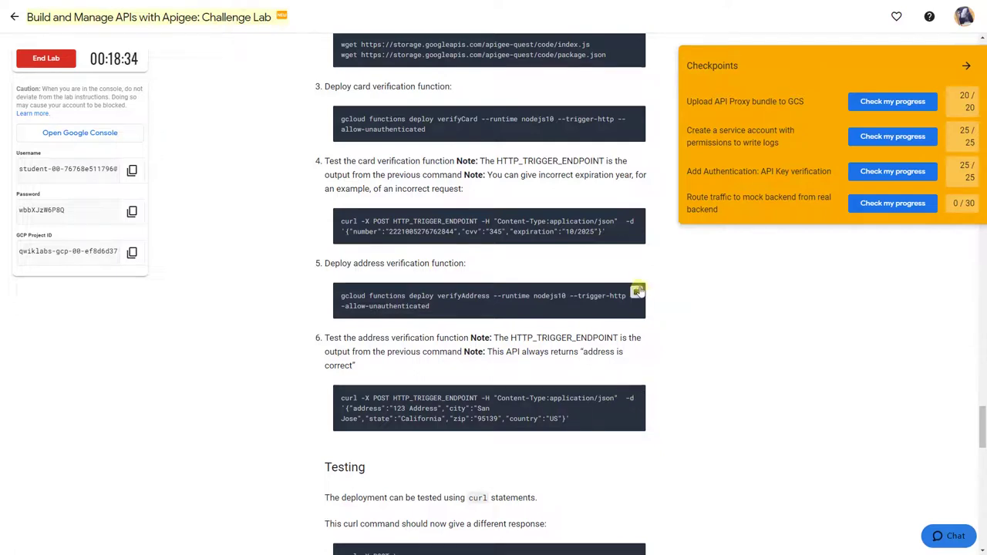
click(637, 292)
key(alt+Tab)
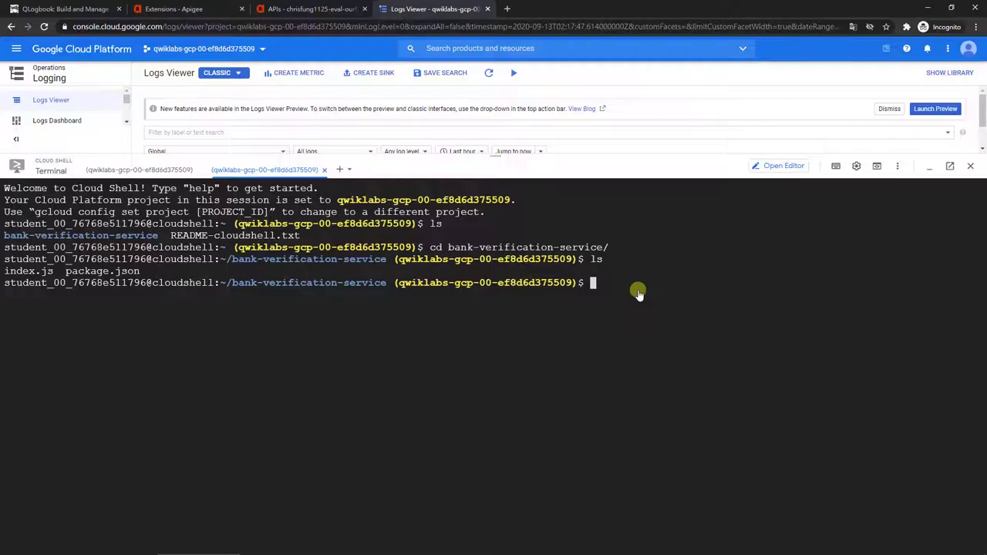
key(ctrl+v)
key(Return)
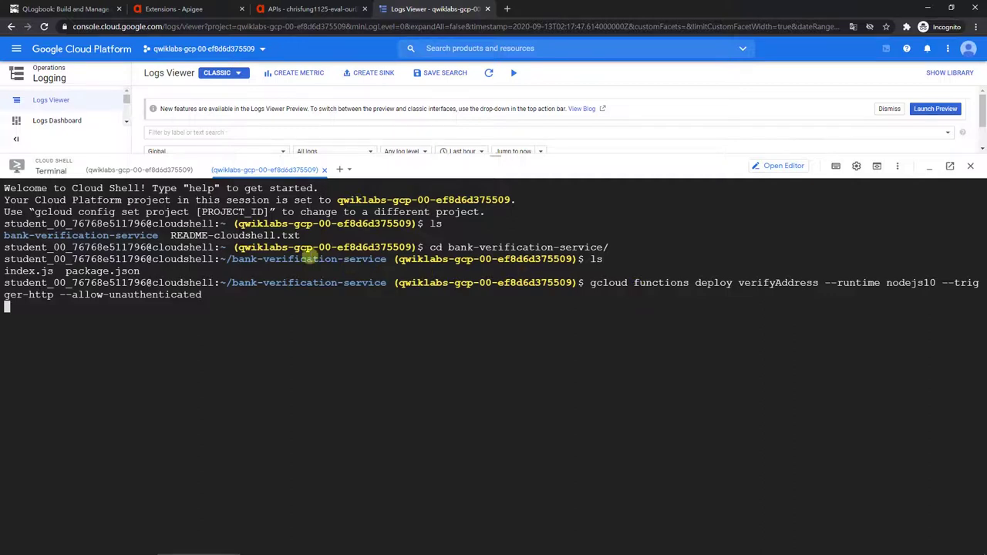
Step: Check the verifyCard deployment's progress in the first session, then return to the lab
click(171, 172)
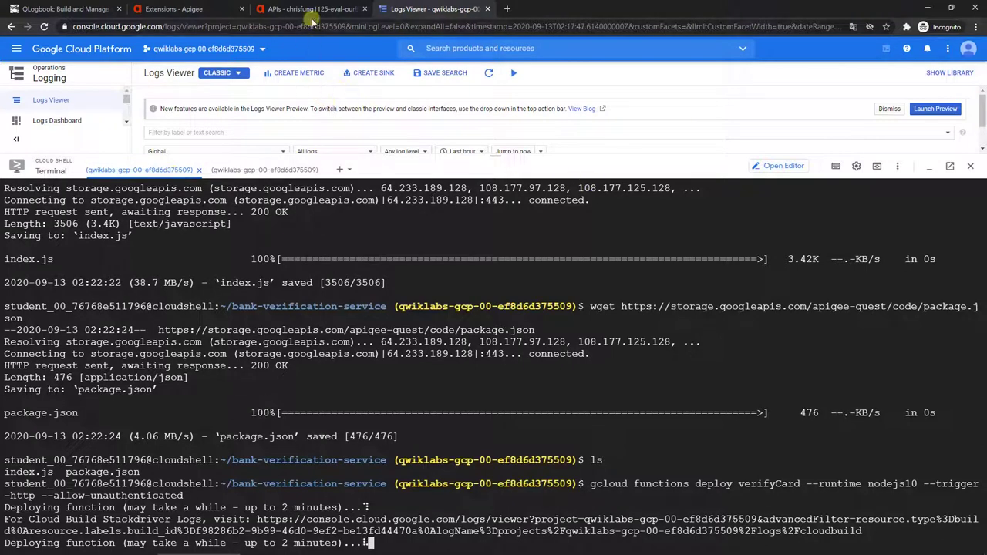
key(alt+Tab)
scroll(443, 365, up, 5)
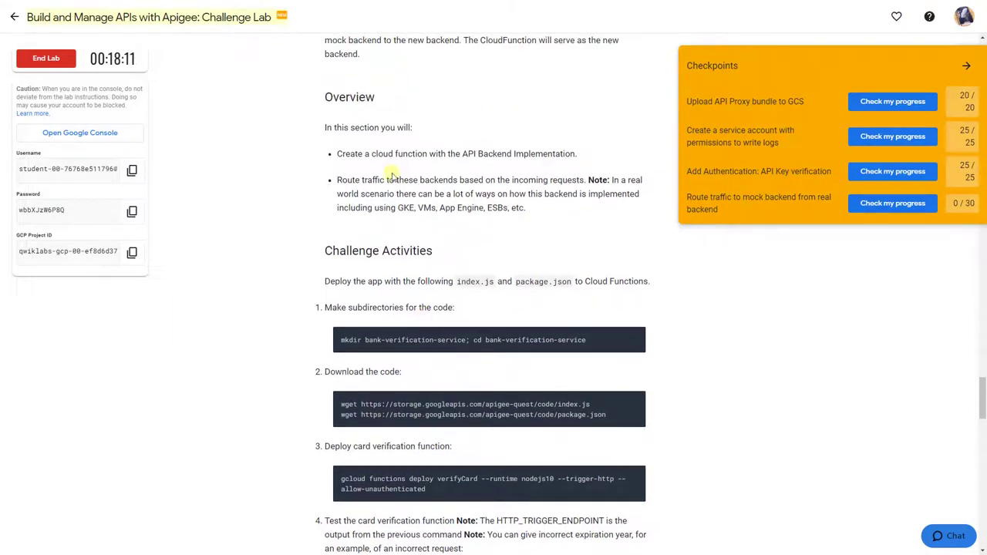
Step: Highlight the overview bullets on creating a cloud function and routing traffic to backends
scroll(384, 179, up, 1)
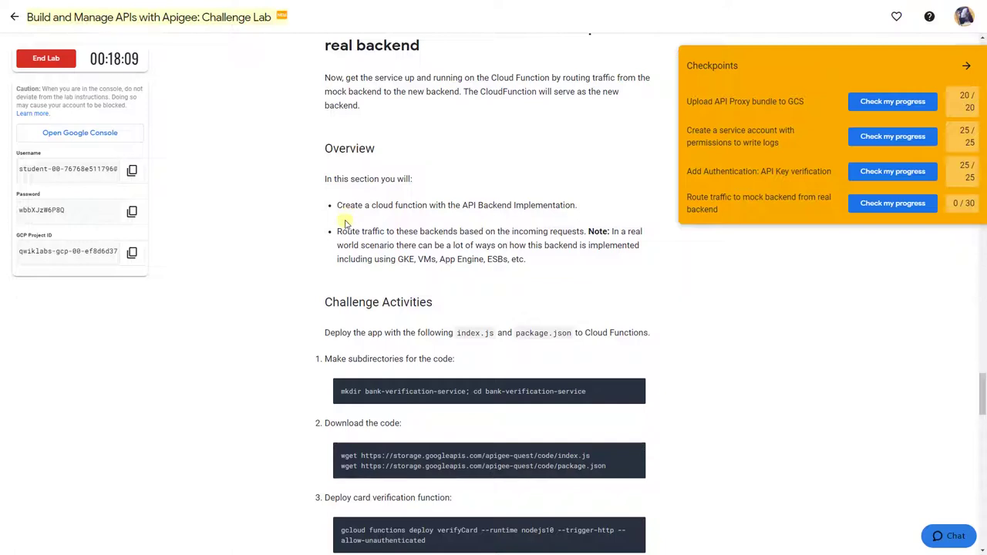
drag(341, 205, 618, 221)
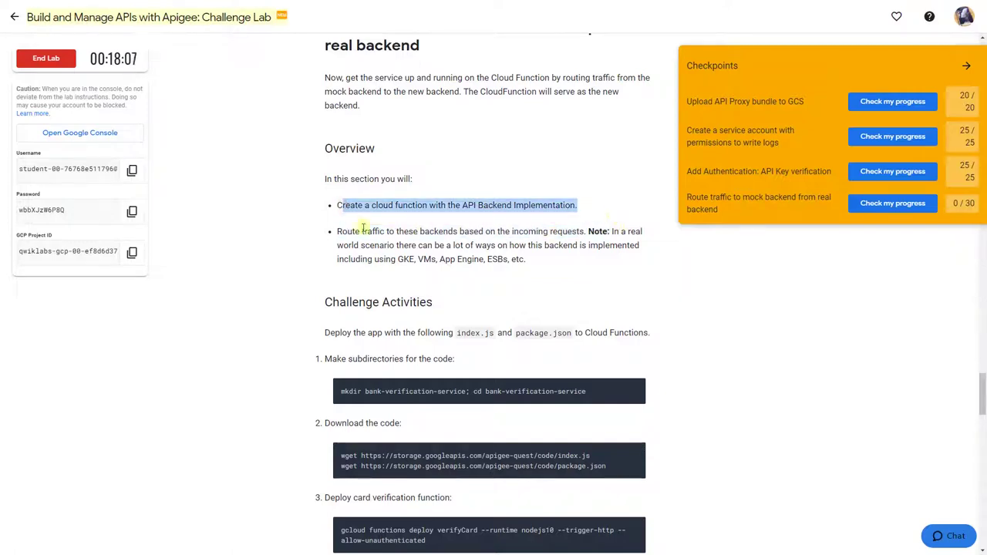
drag(420, 231, 572, 232)
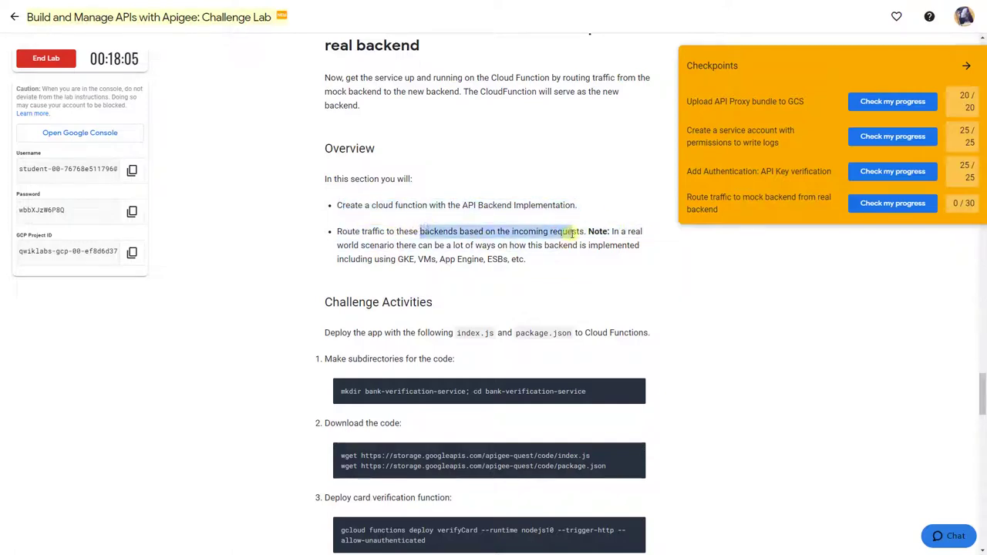
Step: Read the walkthrough guide's Task 4 steps for routing traffic to the Cloud Function backends
key(alt+Tab)
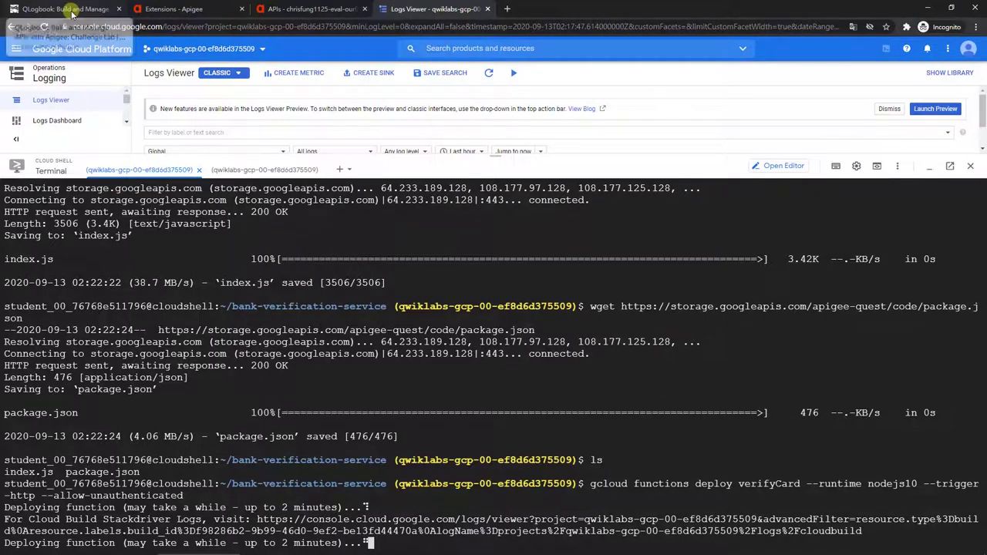
click(71, 9)
scroll(667, 337, down, 4)
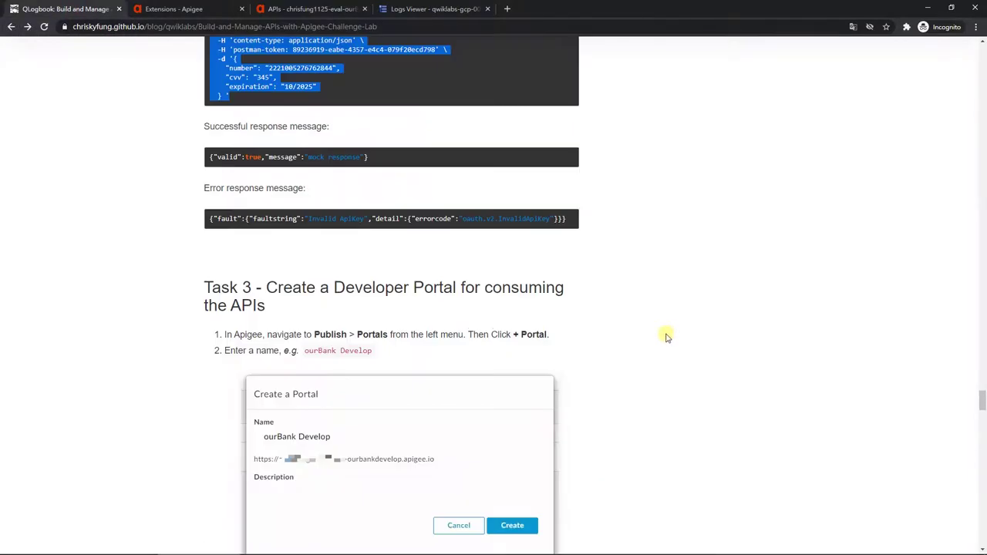
scroll(667, 337, down, 15)
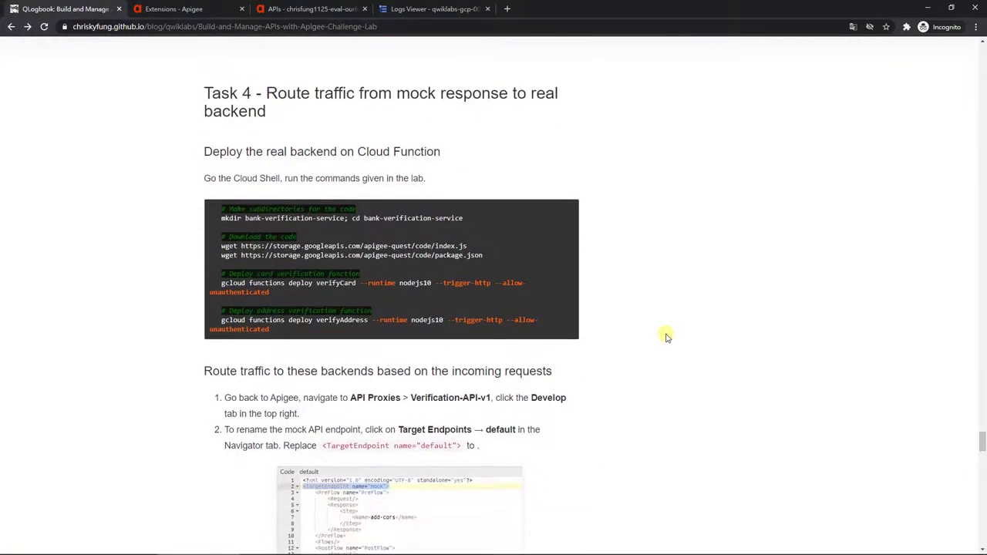
scroll(667, 337, down, 3)
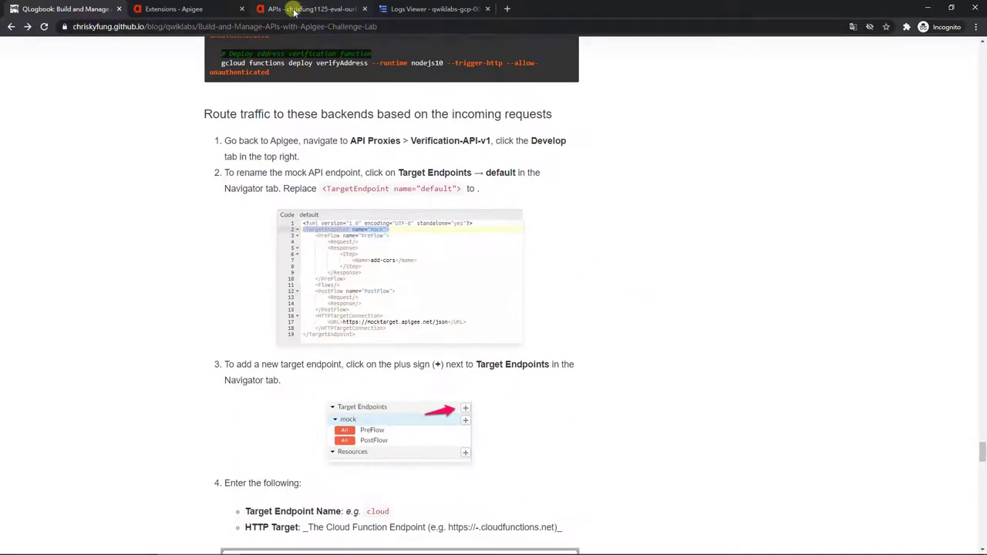
click(294, 9)
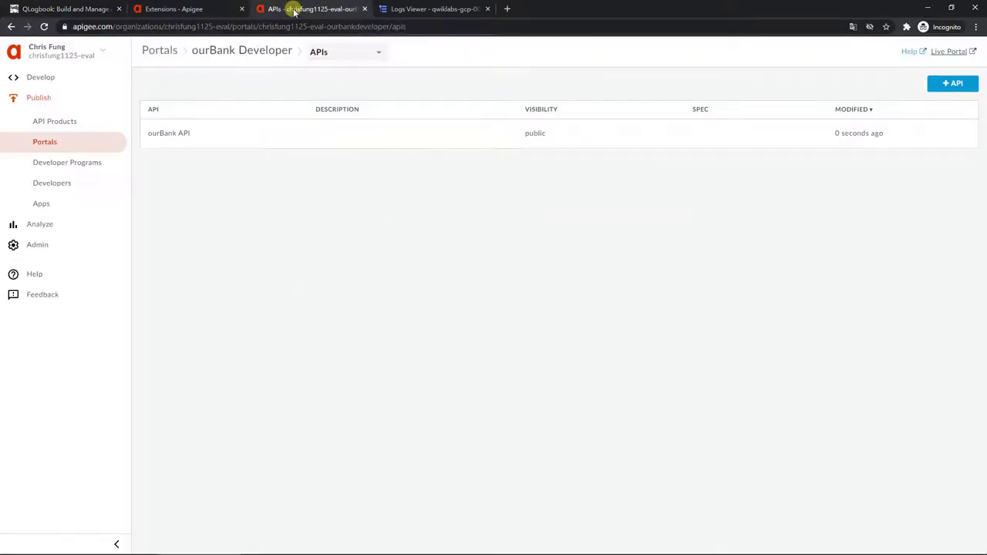
Step: Open the Verification-API-v1 proxy in the Develop editor
click(68, 85)
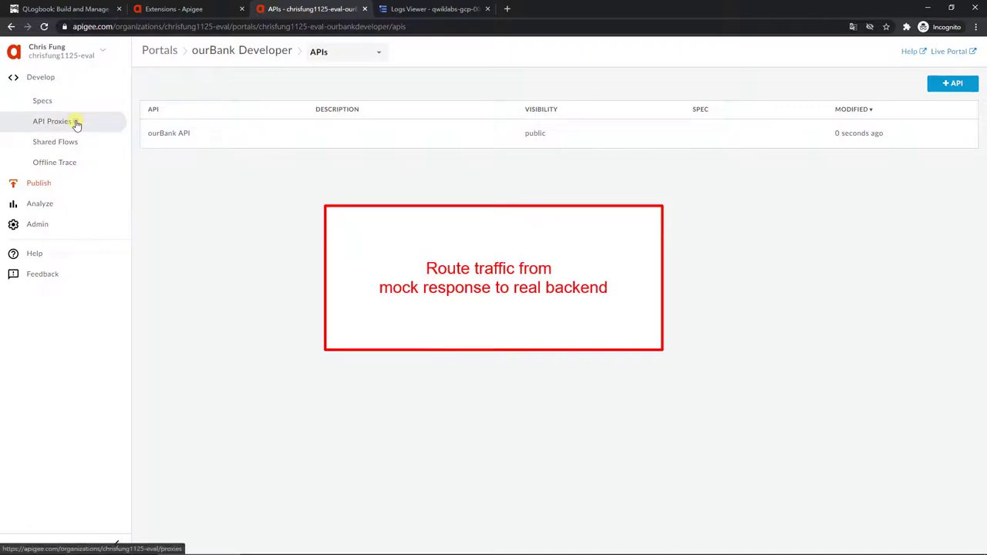
click(76, 124)
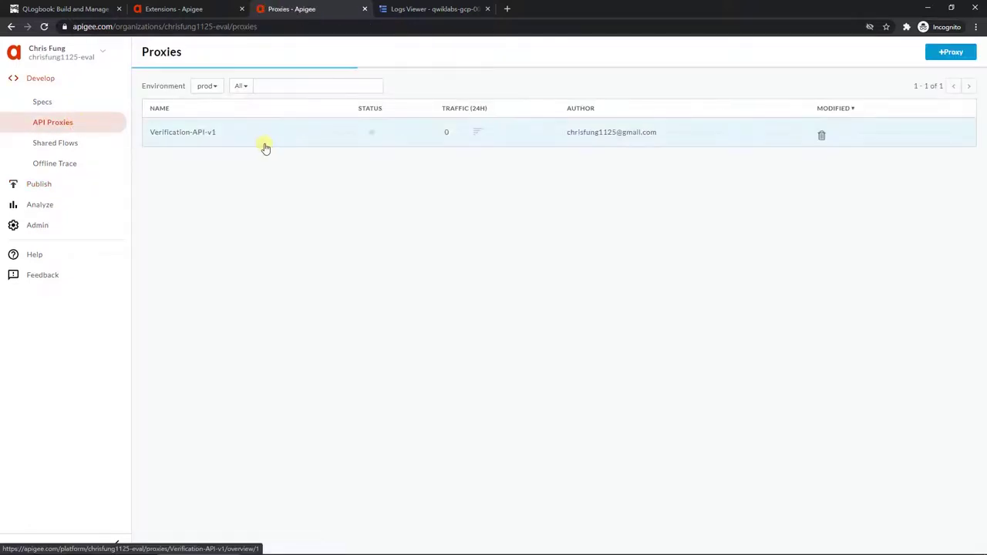
click(191, 135)
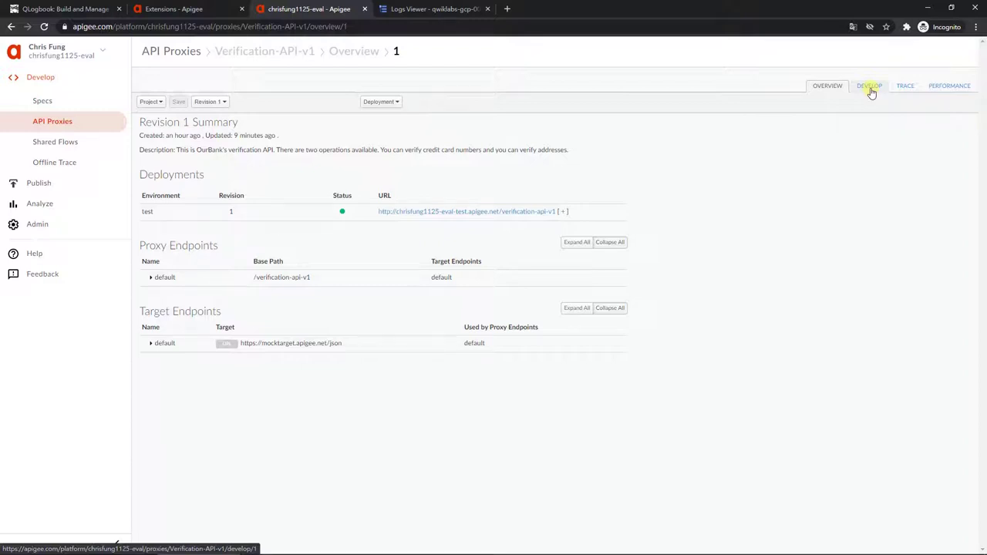
click(869, 87)
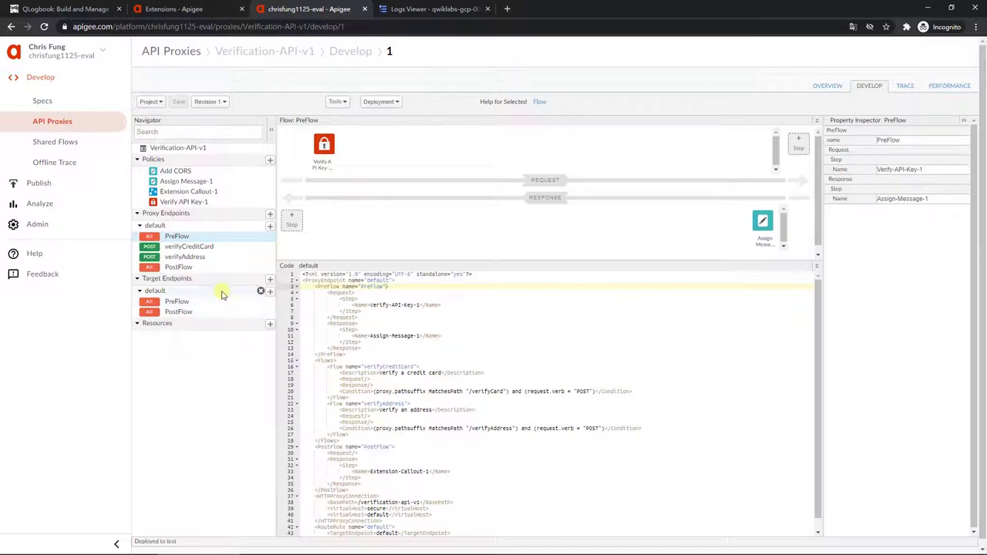
Step: Change the default target endpoint's name to mock in its XML definition
click(221, 290)
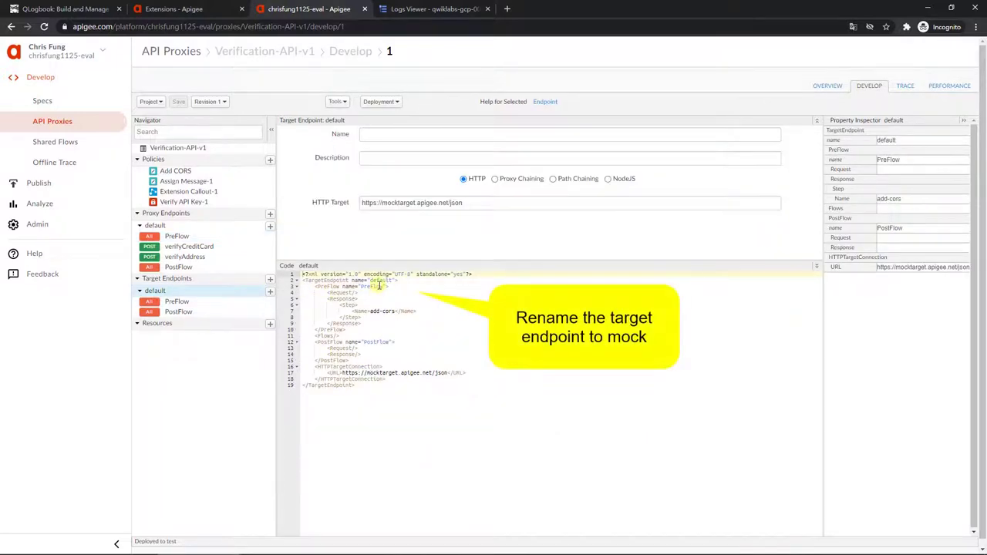
double_click(380, 280)
text(mock)
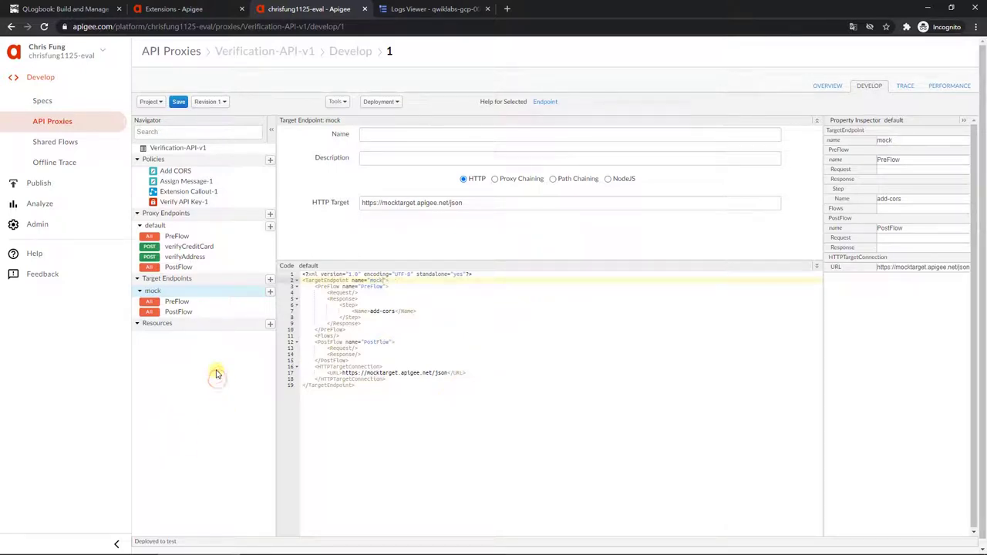
click(270, 280)
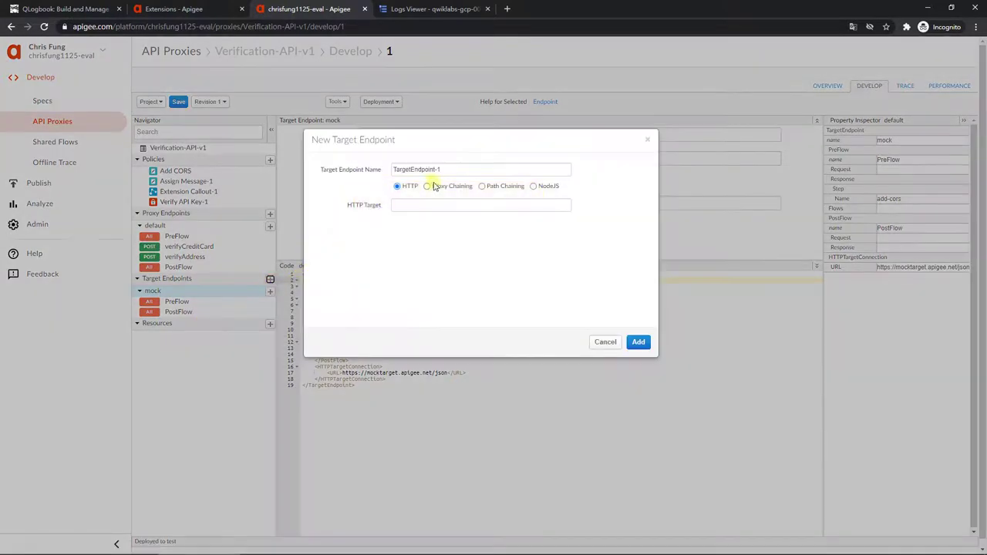
Step: Create a target endpoint named cloud whose HTTP target is the verifyCard trigger URL without /verifyCard
double_click(440, 170)
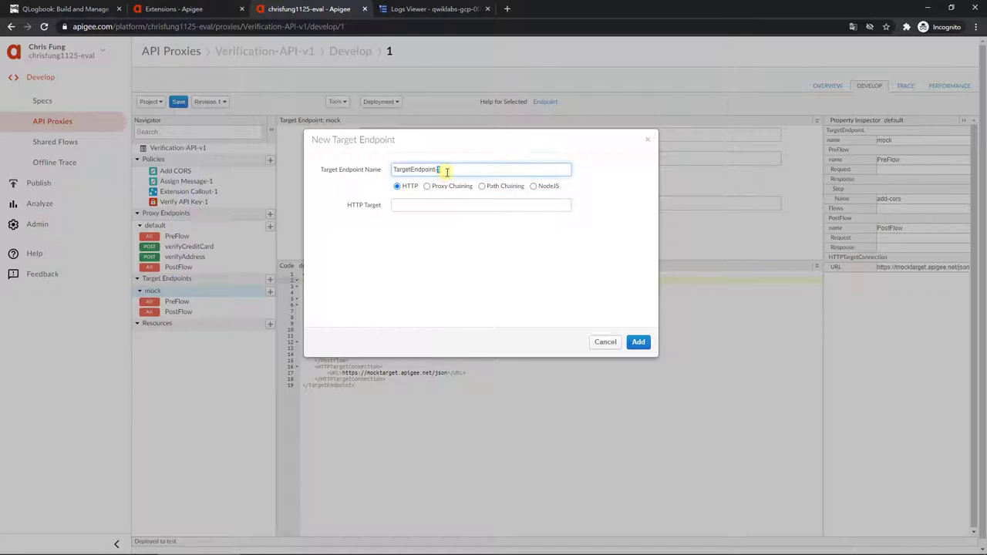
triple_click(446, 171)
text(cloud)
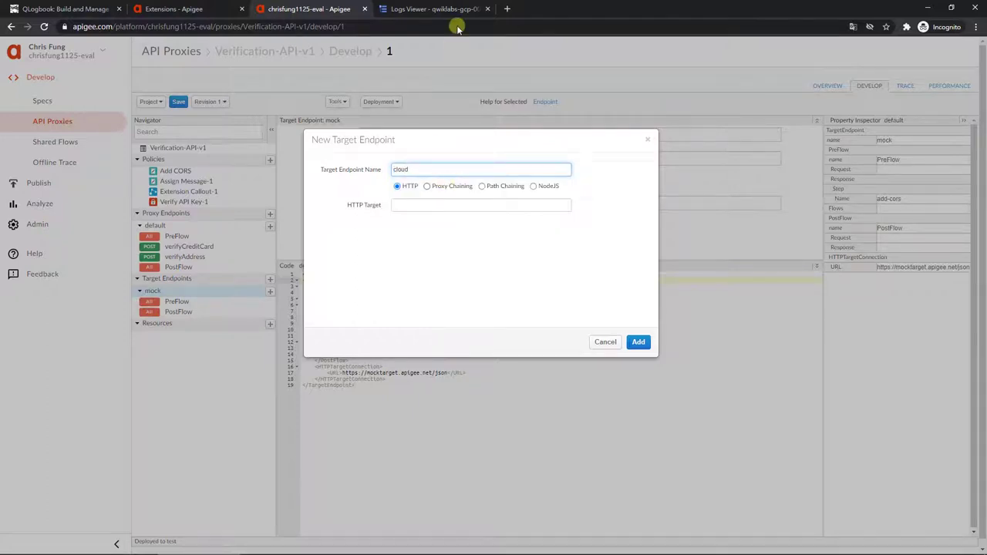
click(446, 10)
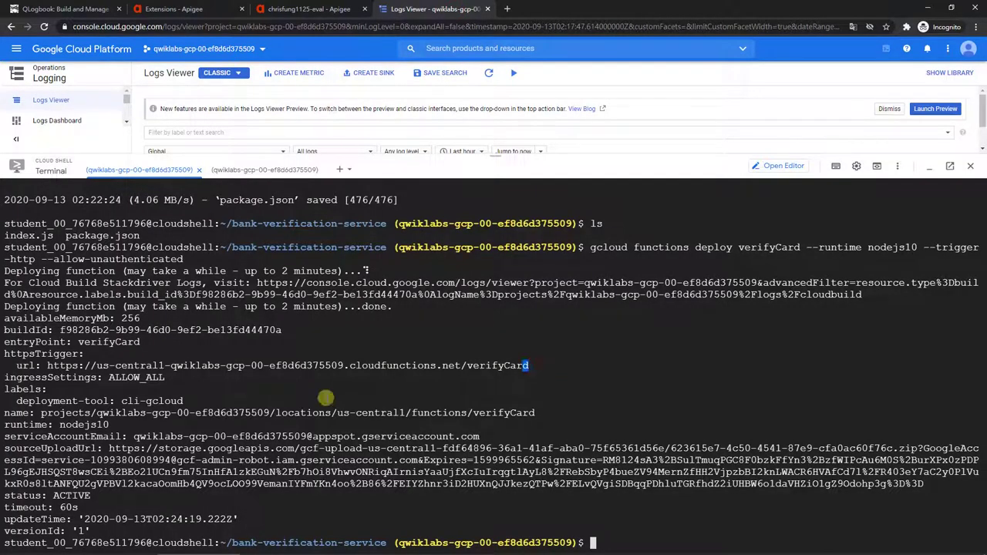
drag(47, 365, 538, 367)
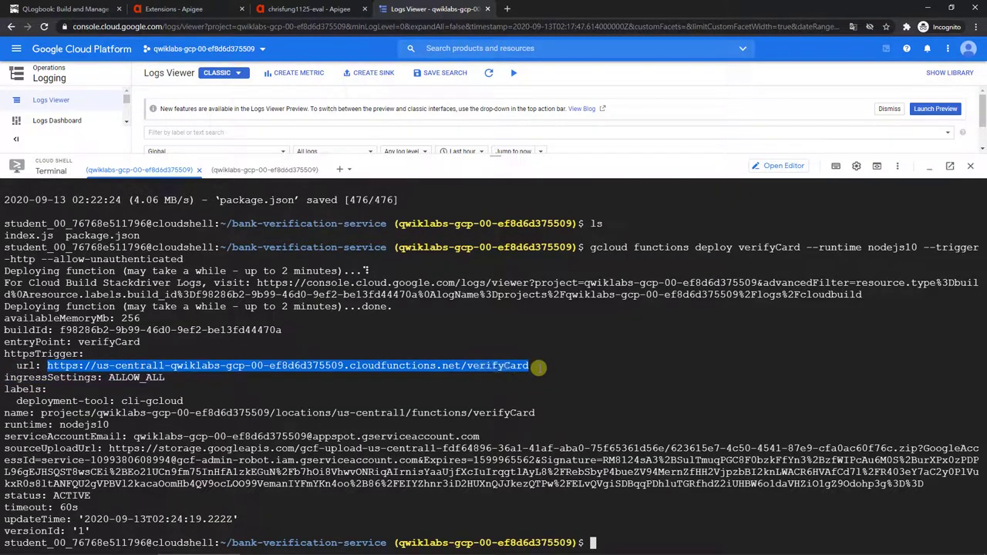
click(313, 8)
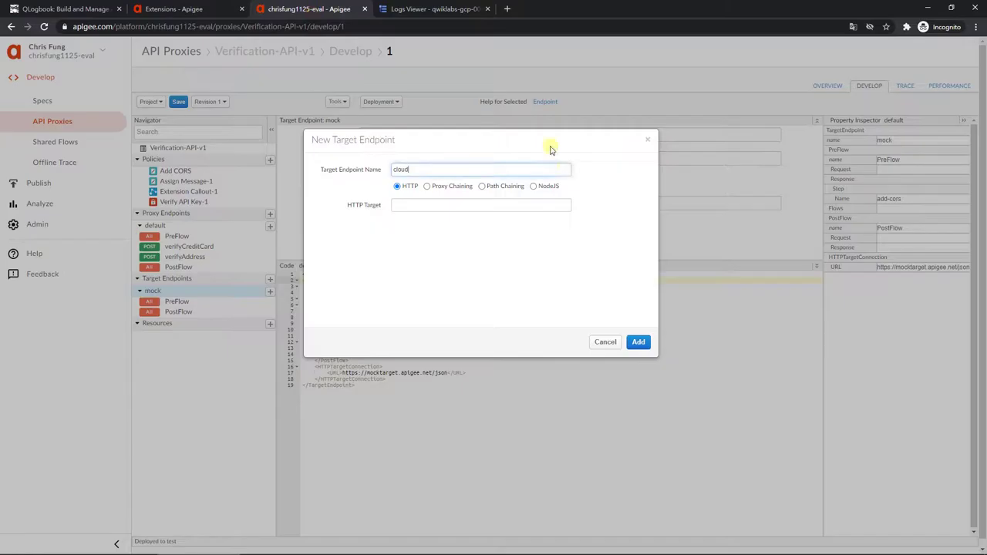
click(523, 204)
key(ctrl+v)
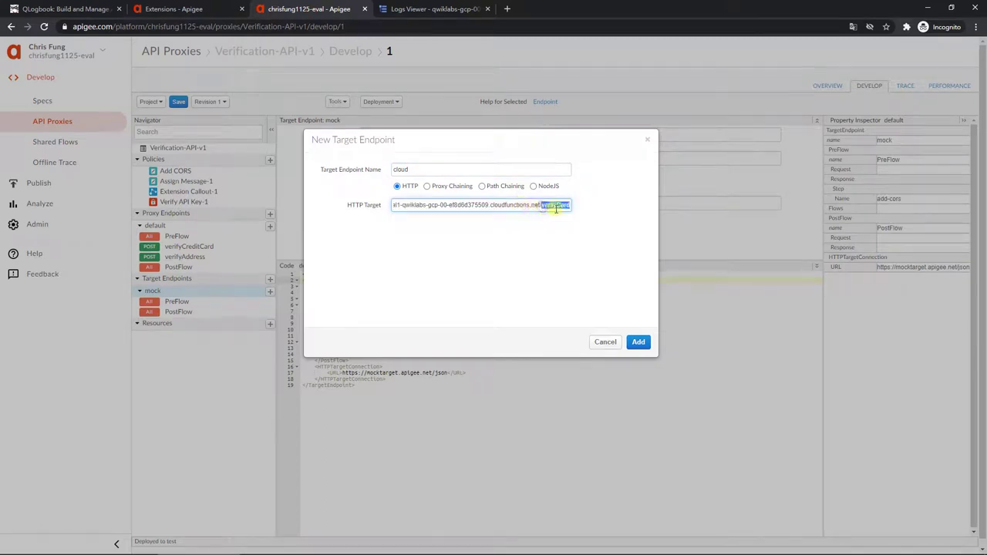
key(BackSpace)
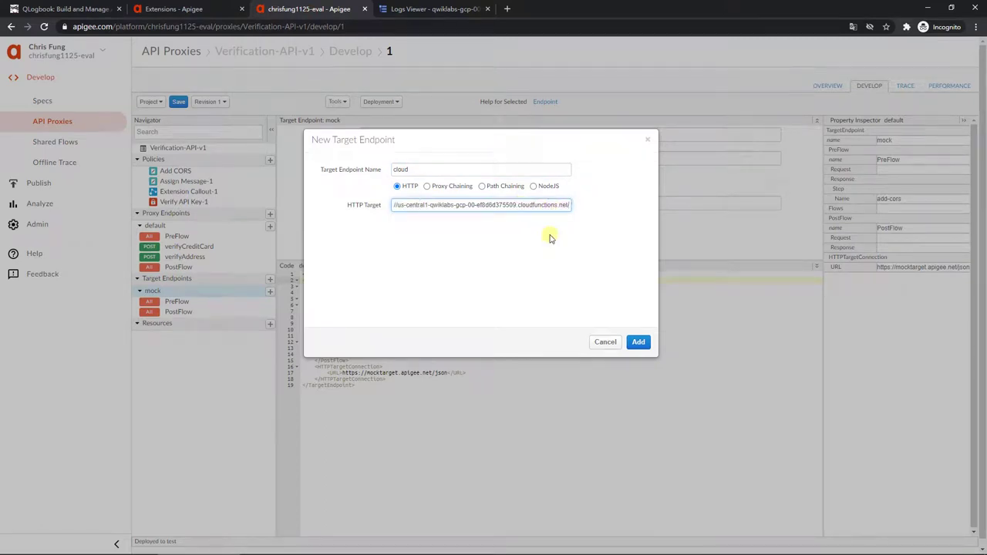
click(550, 238)
click(640, 343)
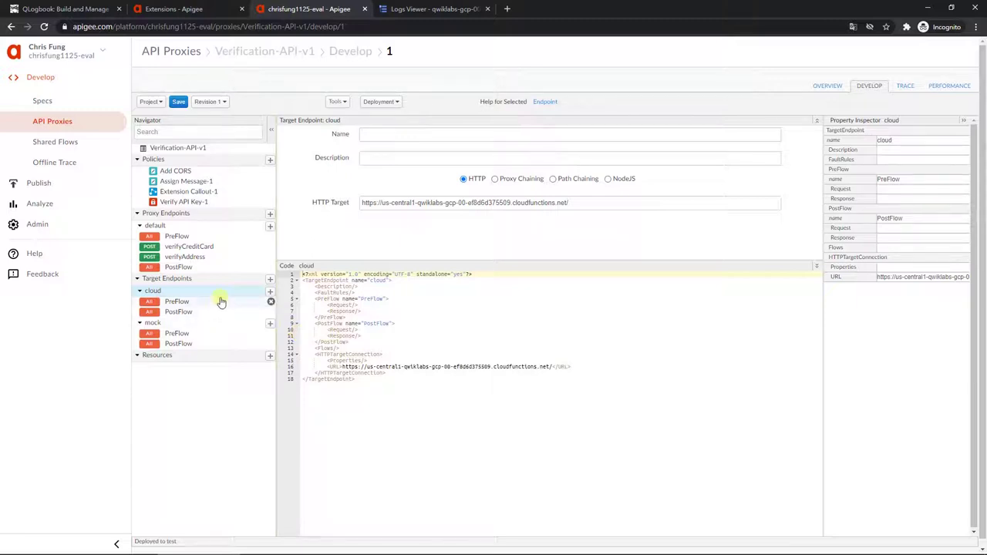
Step: Add the Add CORS policy to the cloud PreFlow response and compare with mock's PreFlow
click(221, 302)
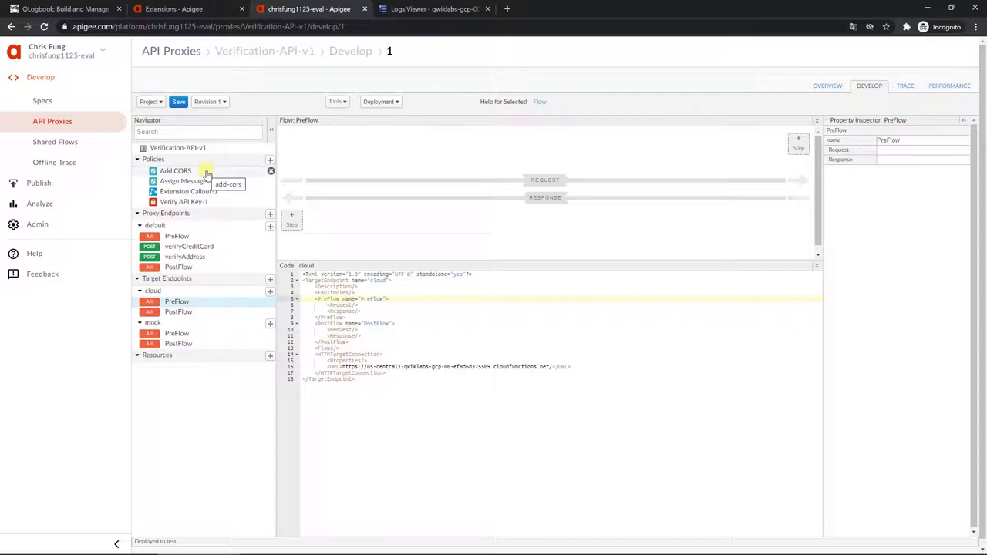
drag(206, 172, 763, 231)
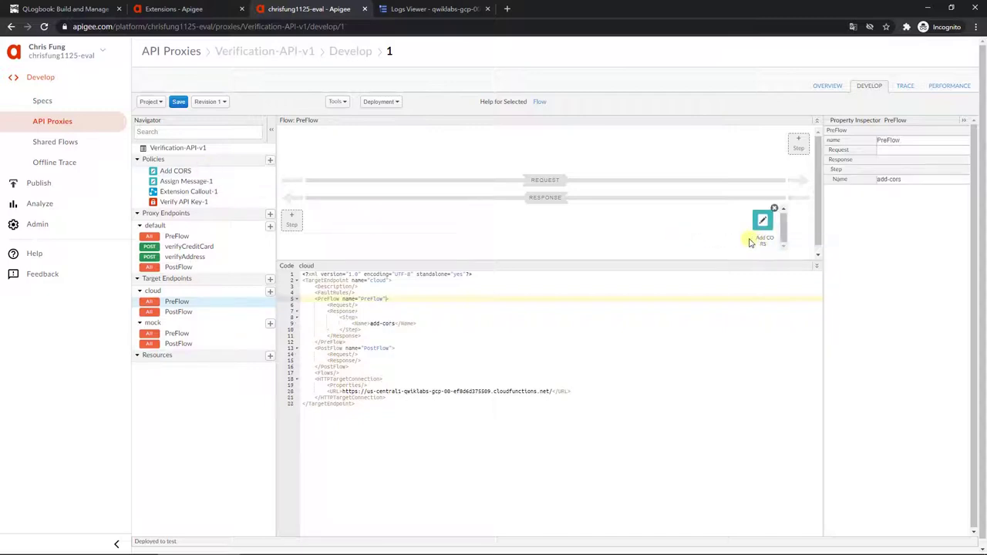
click(198, 334)
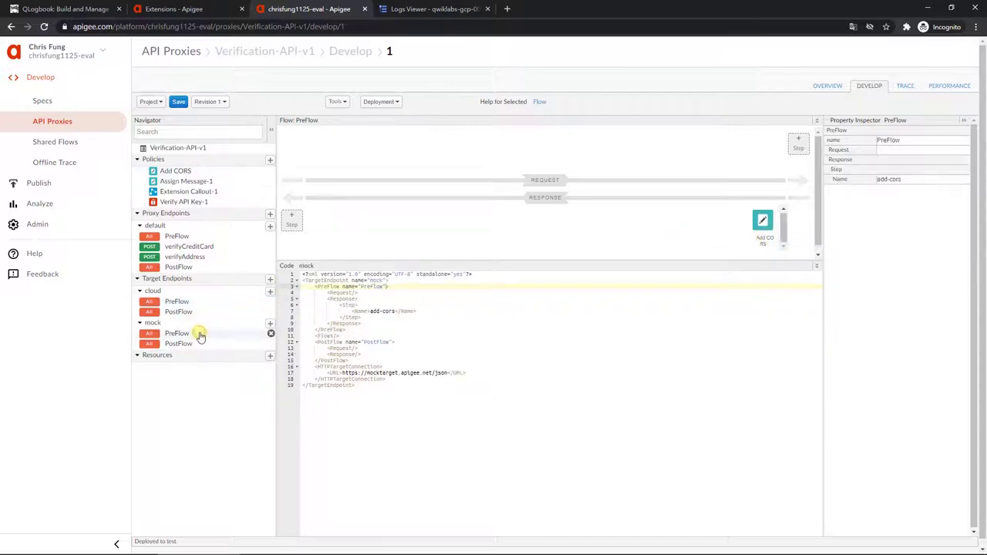